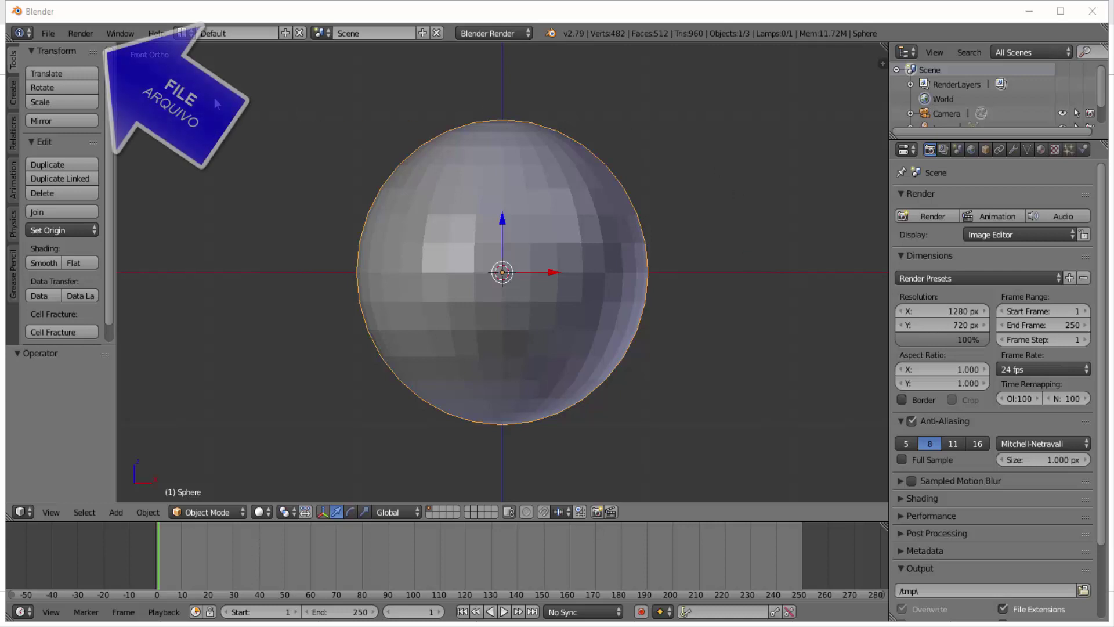
Step: Enable the Mesh: LoopTools add-on in User Preferences, save the user settings, and close preferences
left_click(49, 34)
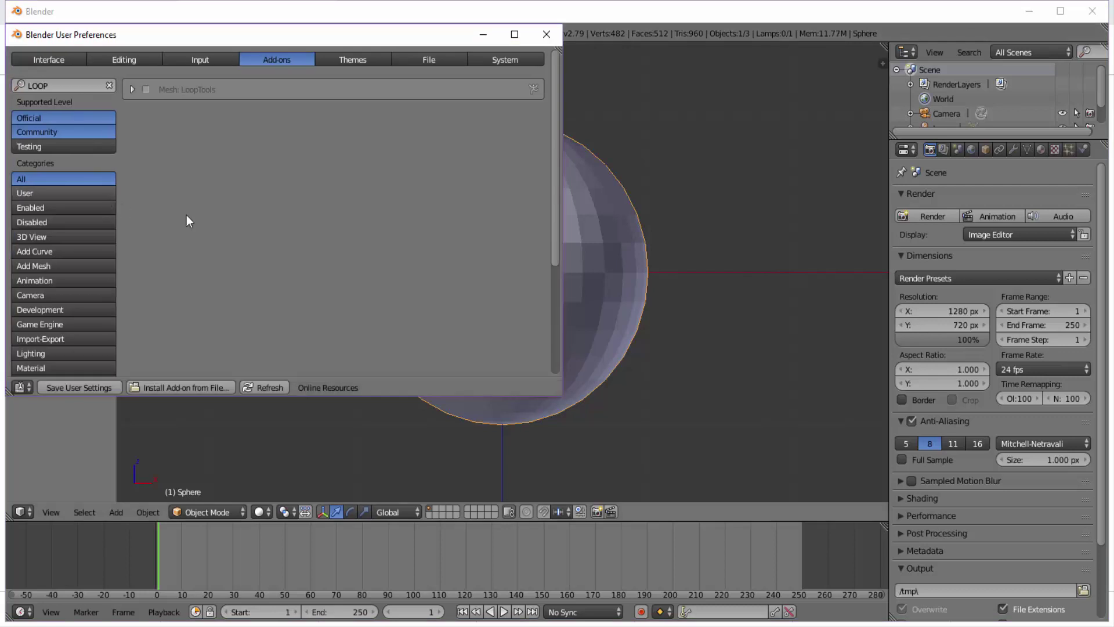
left_click(37, 61)
left_click(116, 58)
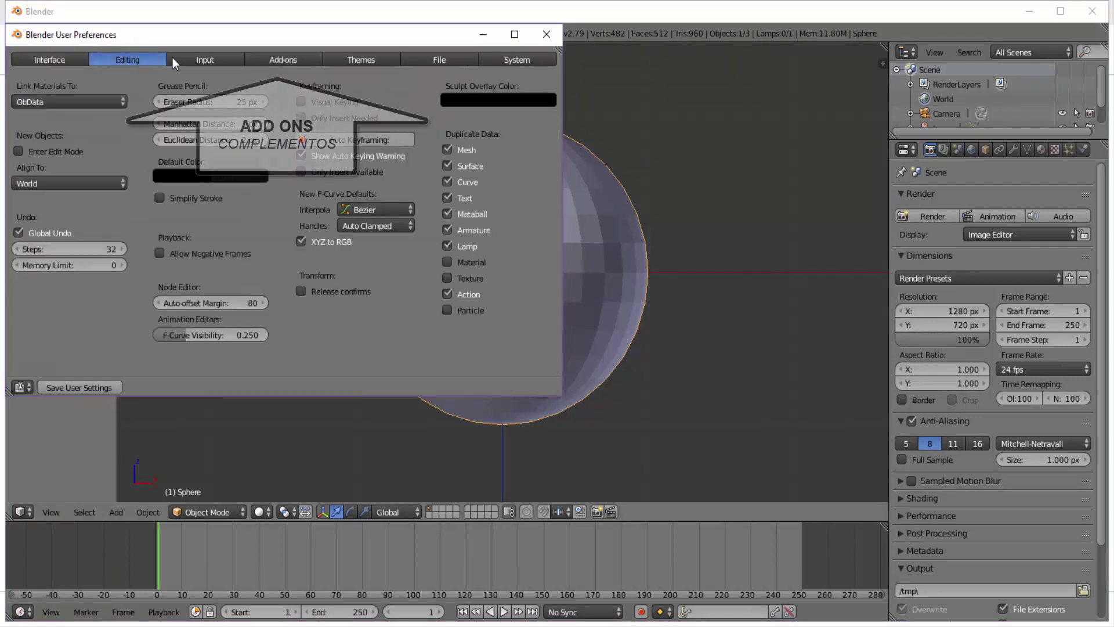
left_click(198, 58)
left_click(282, 60)
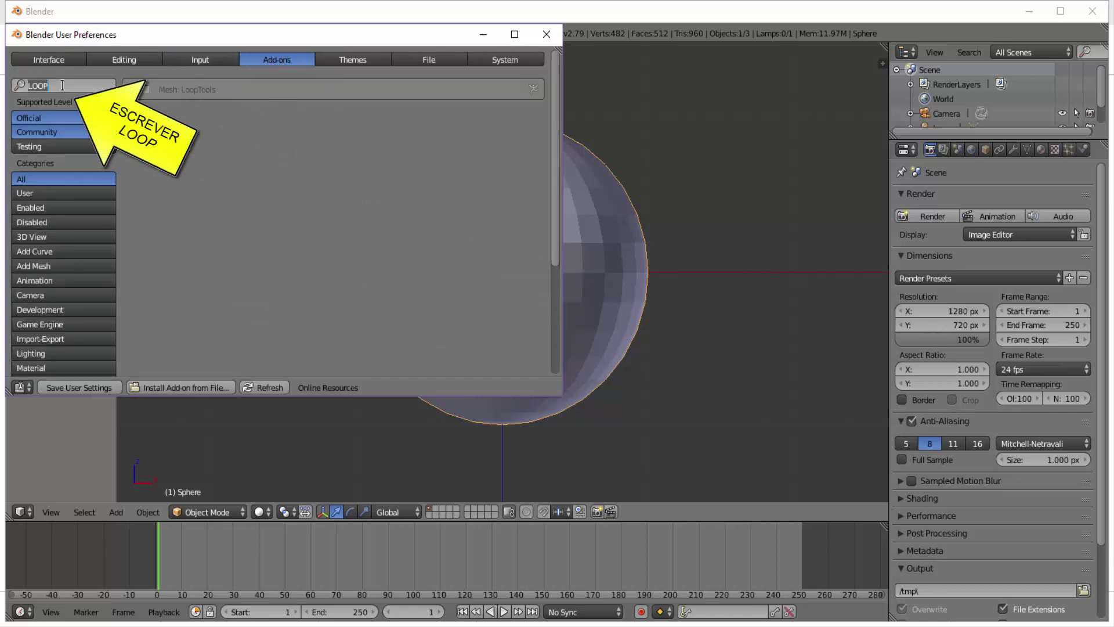
left_click(68, 86)
key("Return")
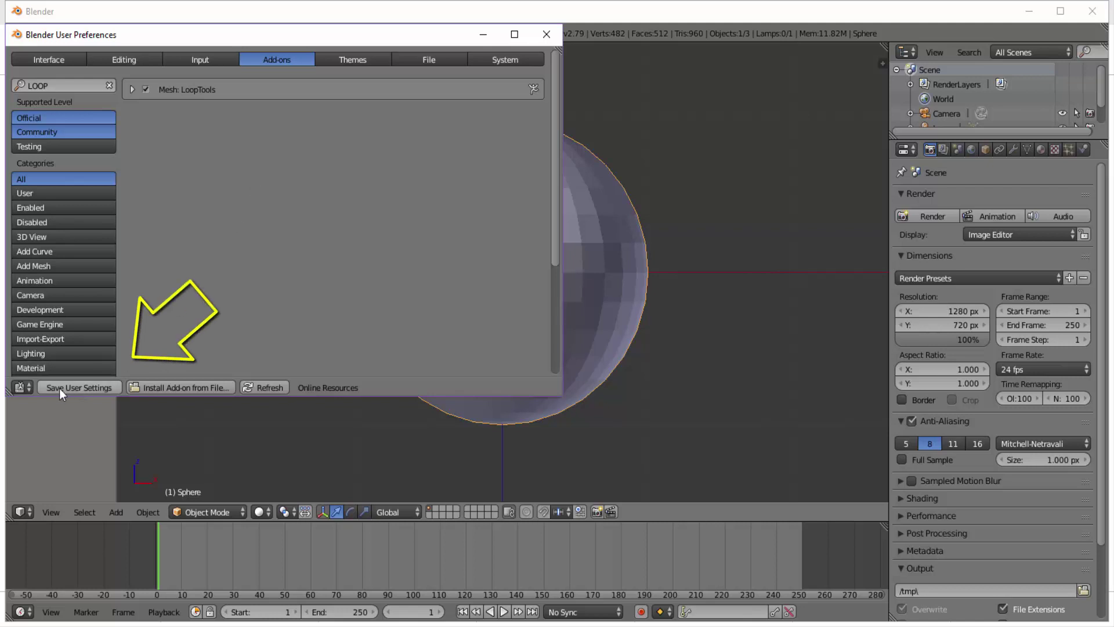
left_click(71, 389)
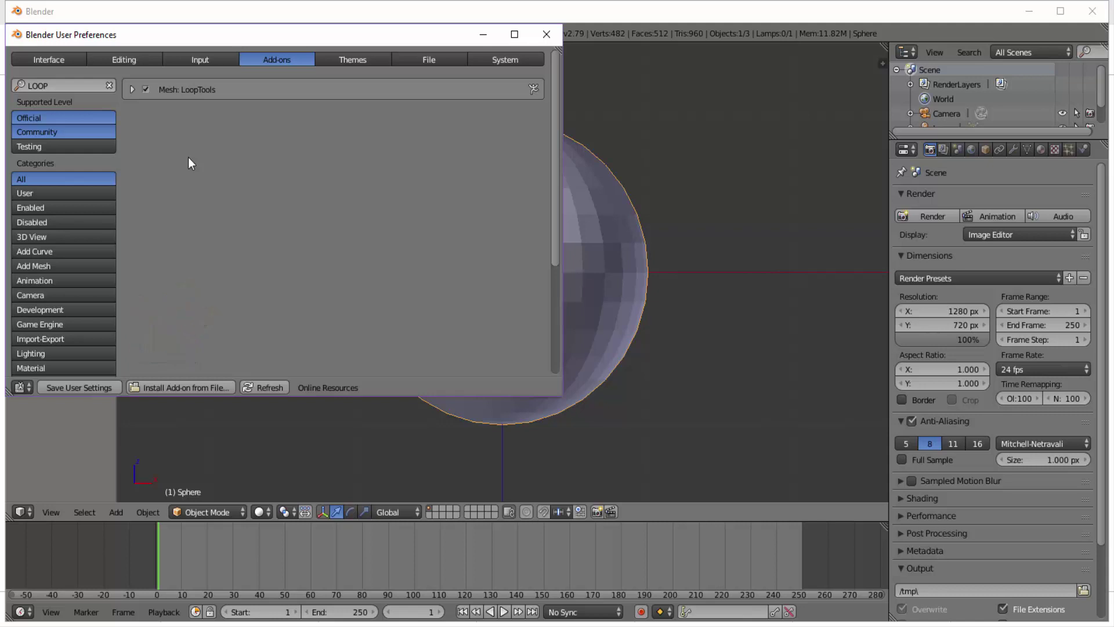
left_click(546, 34)
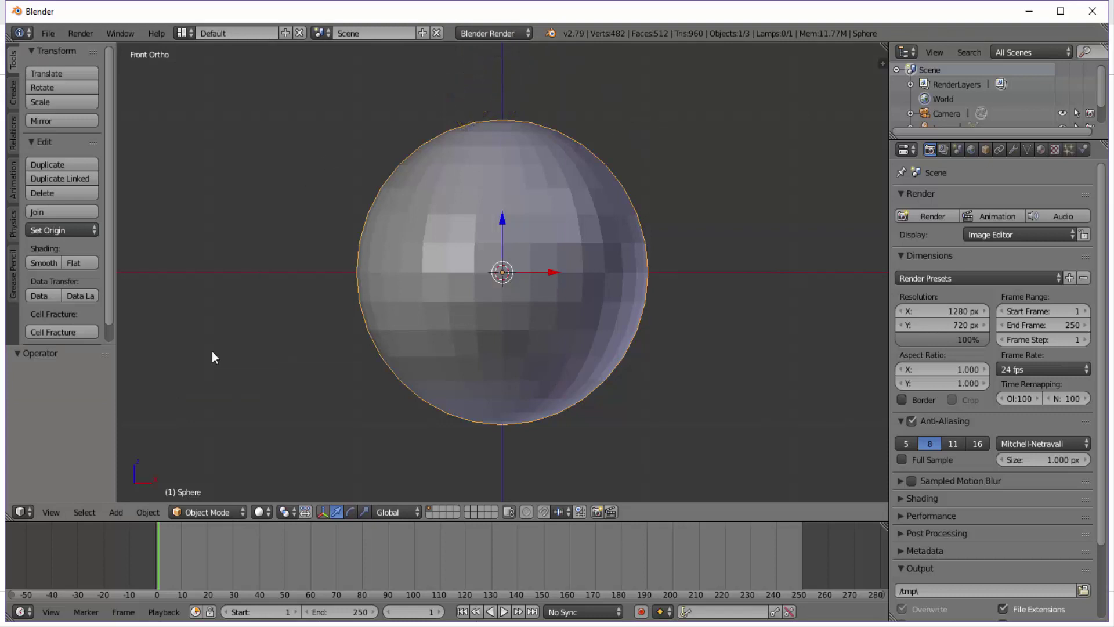
Step: Put the sphere in Edit Mode, confirm LoopTools appears in the W specials menu, and deselect everything
left_click(193, 512)
left_click(200, 483)
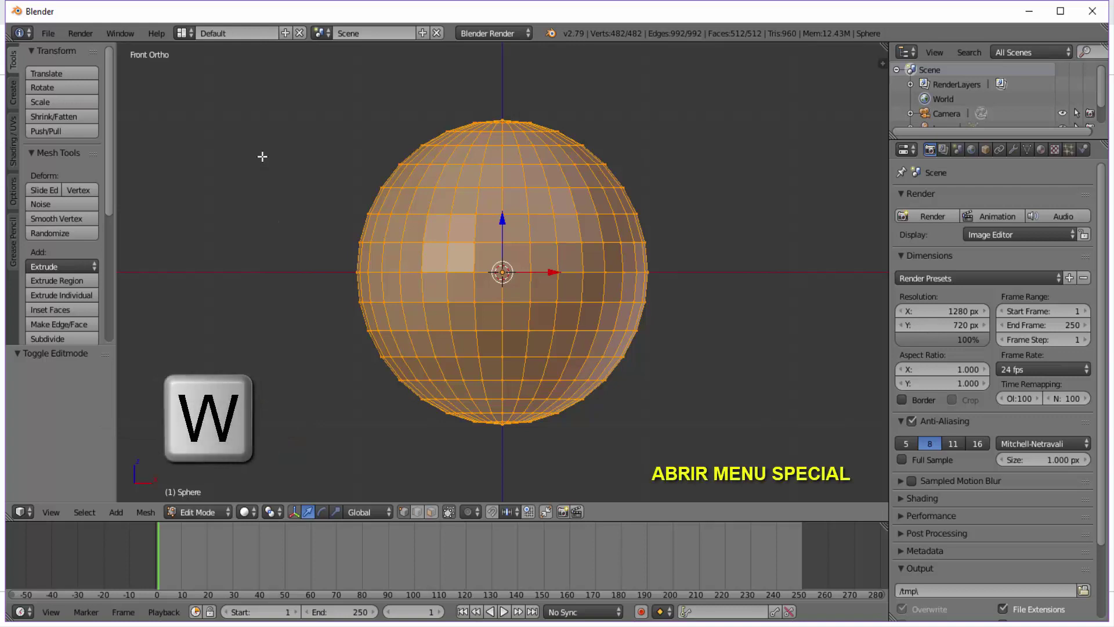
key("w")
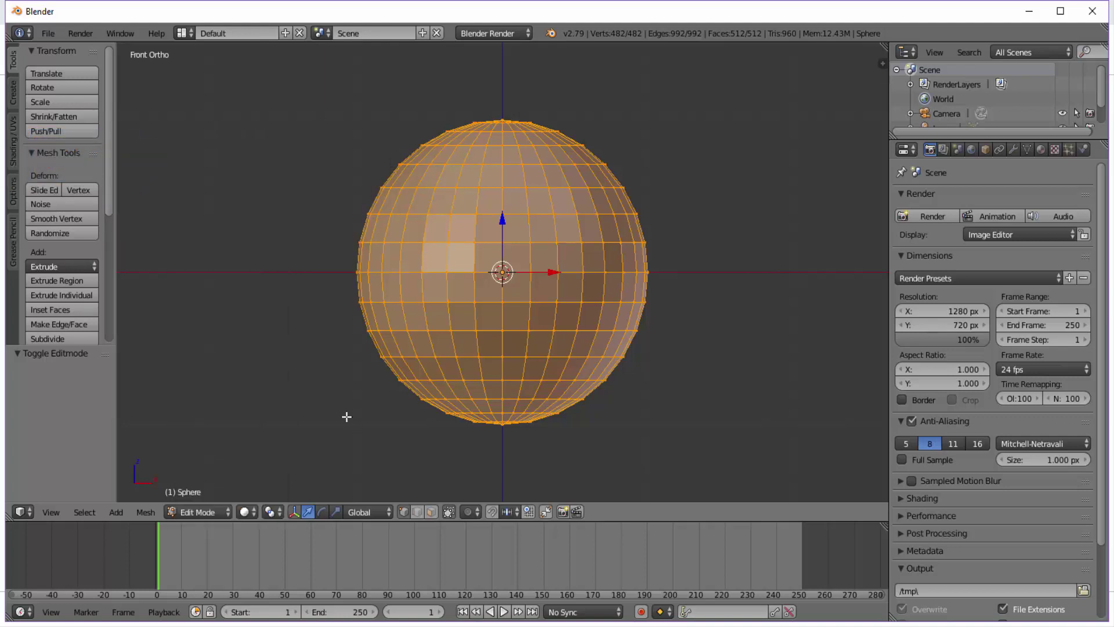
scroll(603, 439, "up", 1)
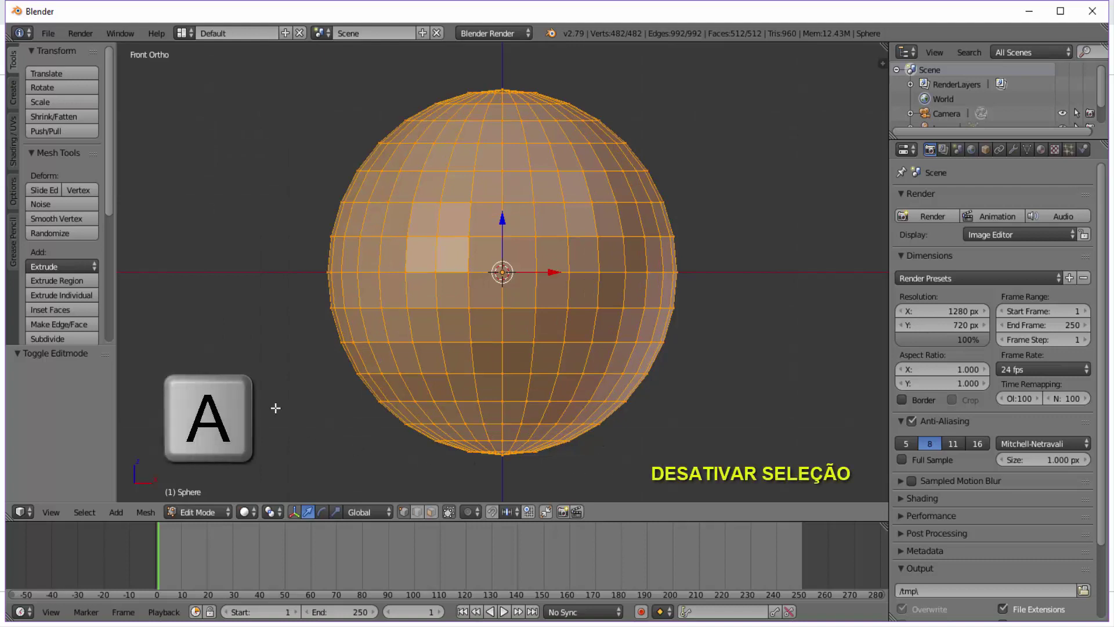
key("a")
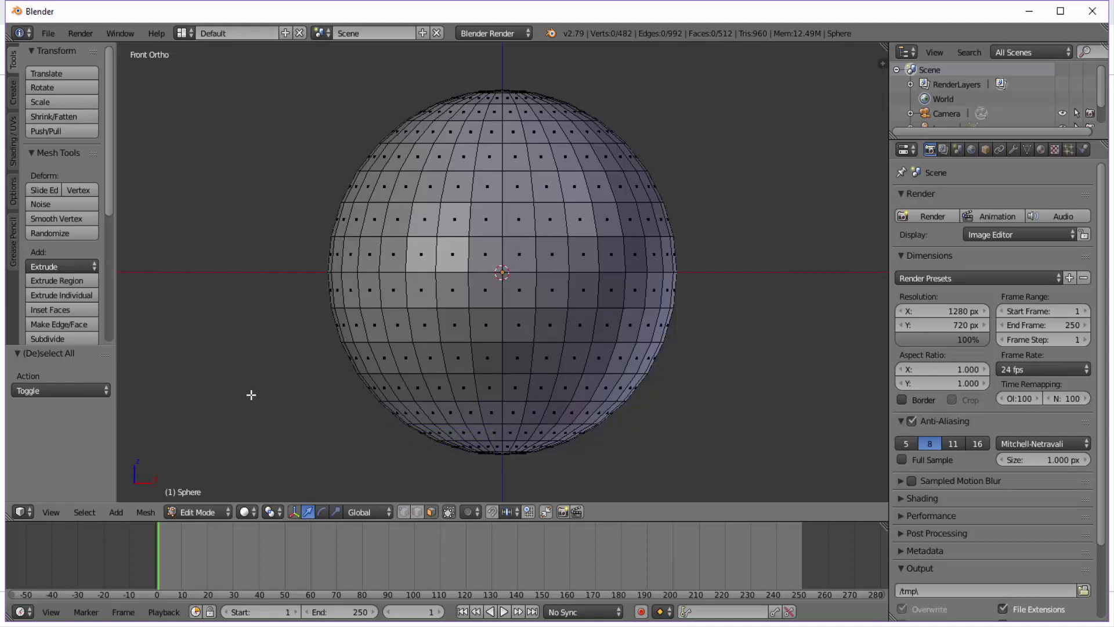
Step: Select a rectangular patch of front faces by shortest path from an upper-left face to a lower-right face
right_click(410, 175)
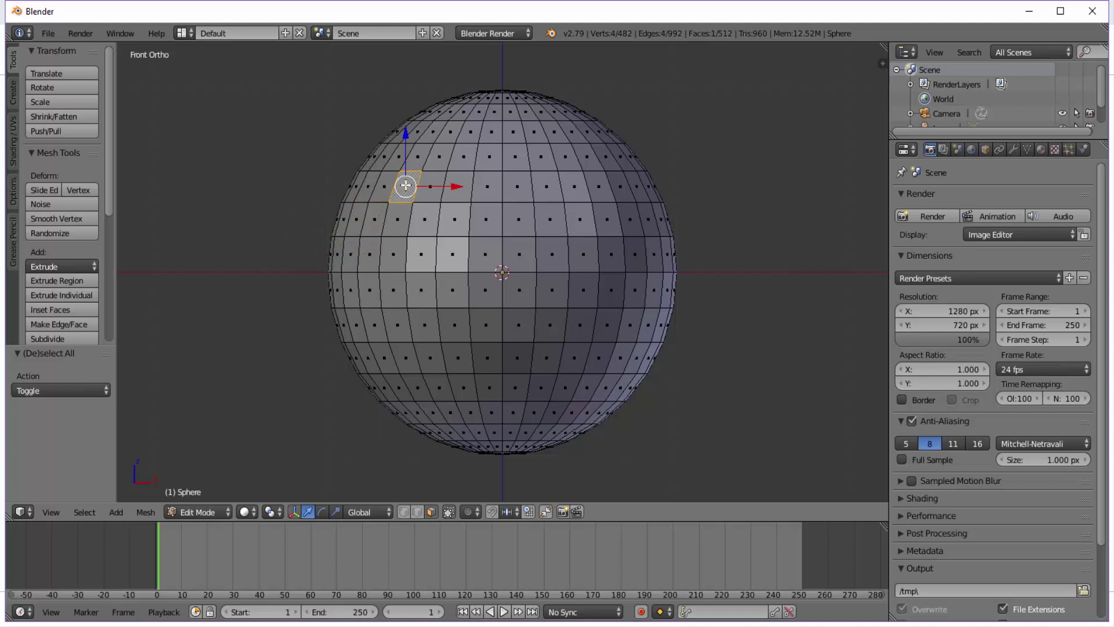
key("shift")
key("ctrl")
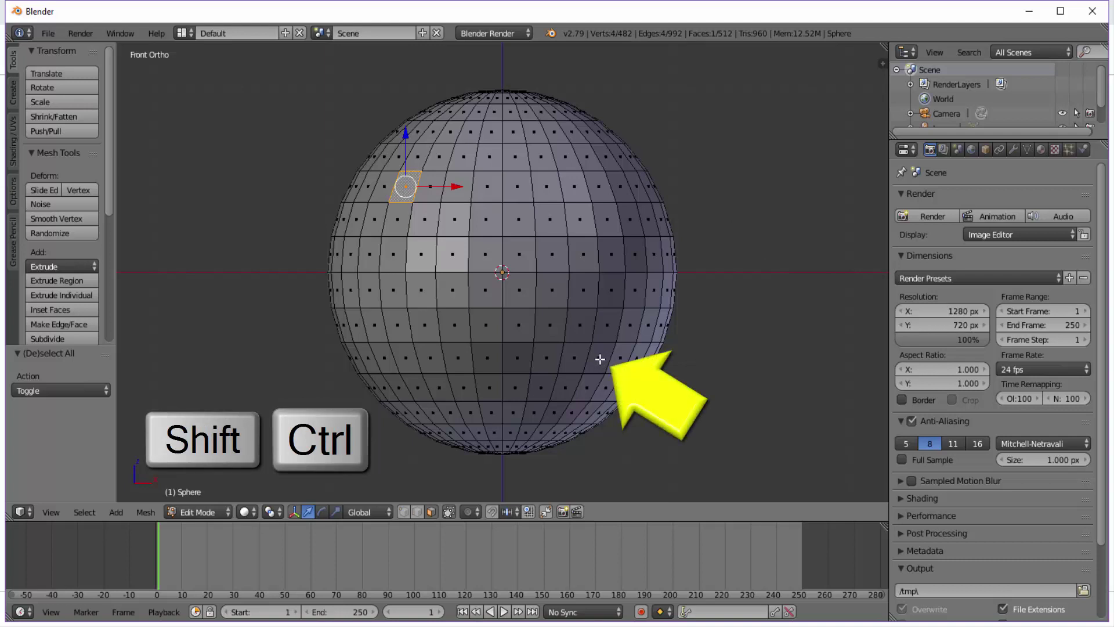
left_click(600, 359, "ctrl+shift")
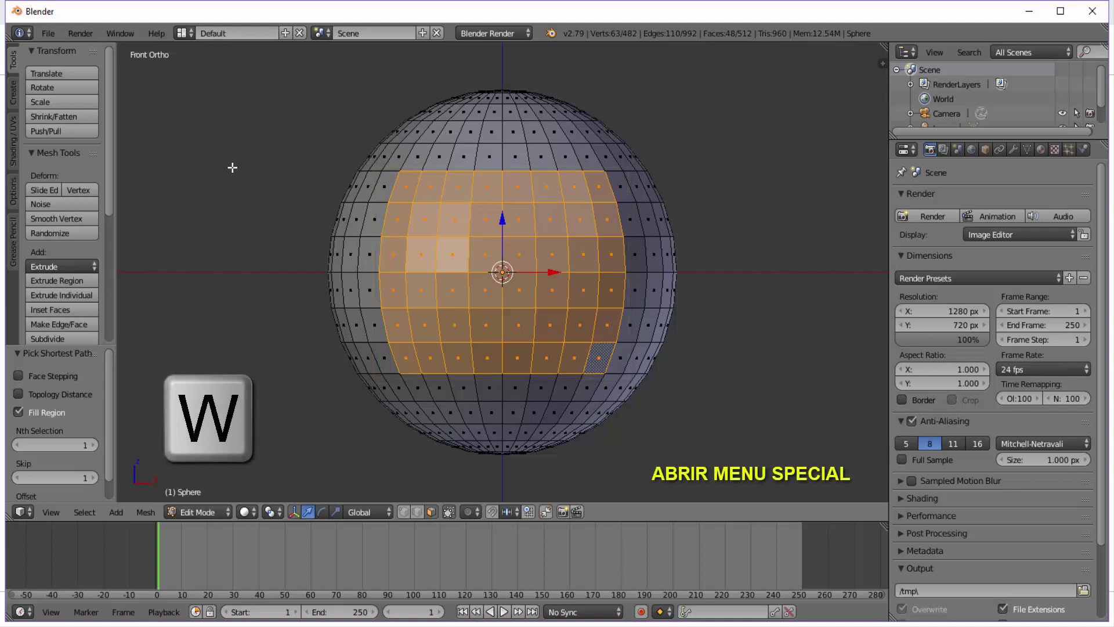
key("w")
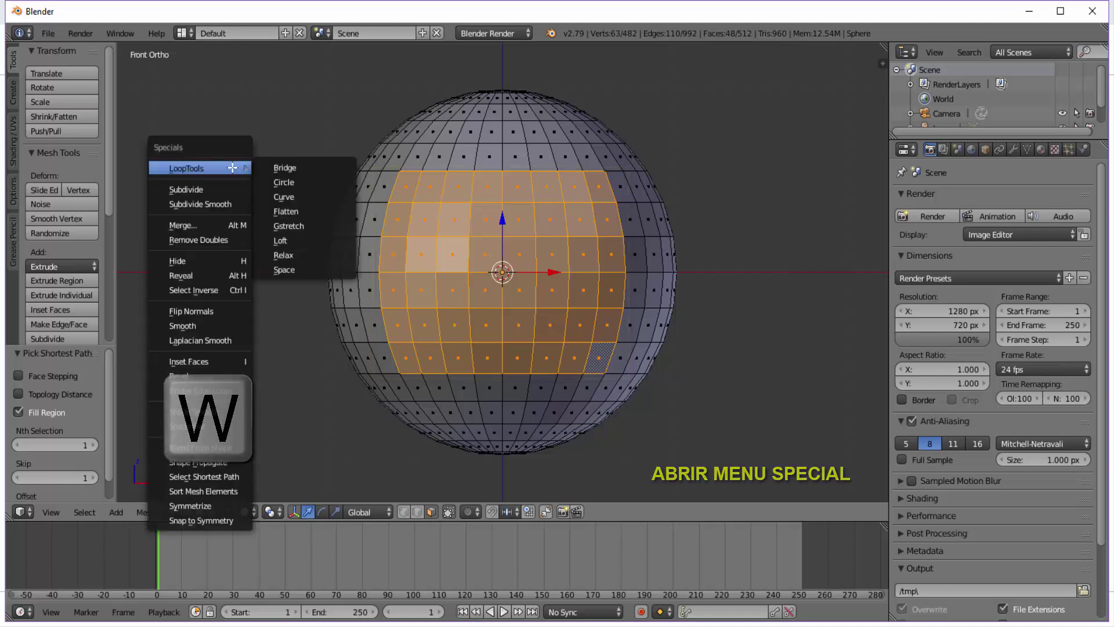
Step: Apply LoopTools Circle to the face patch, testing Influence, Radius and Regular before keeping the defaults
left_click(295, 184)
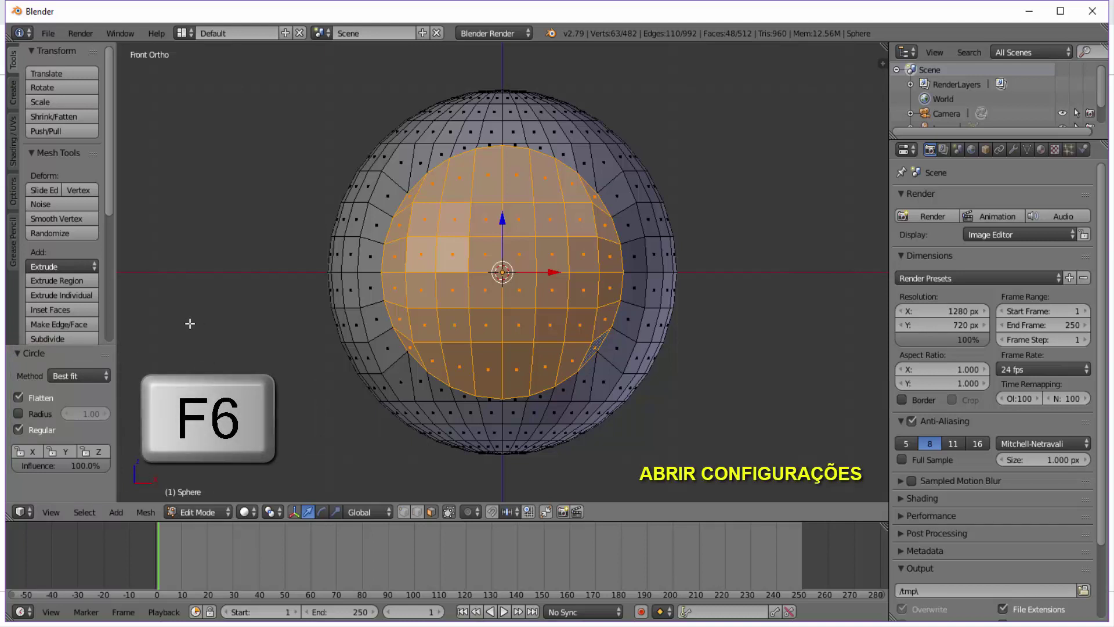
key("F6")
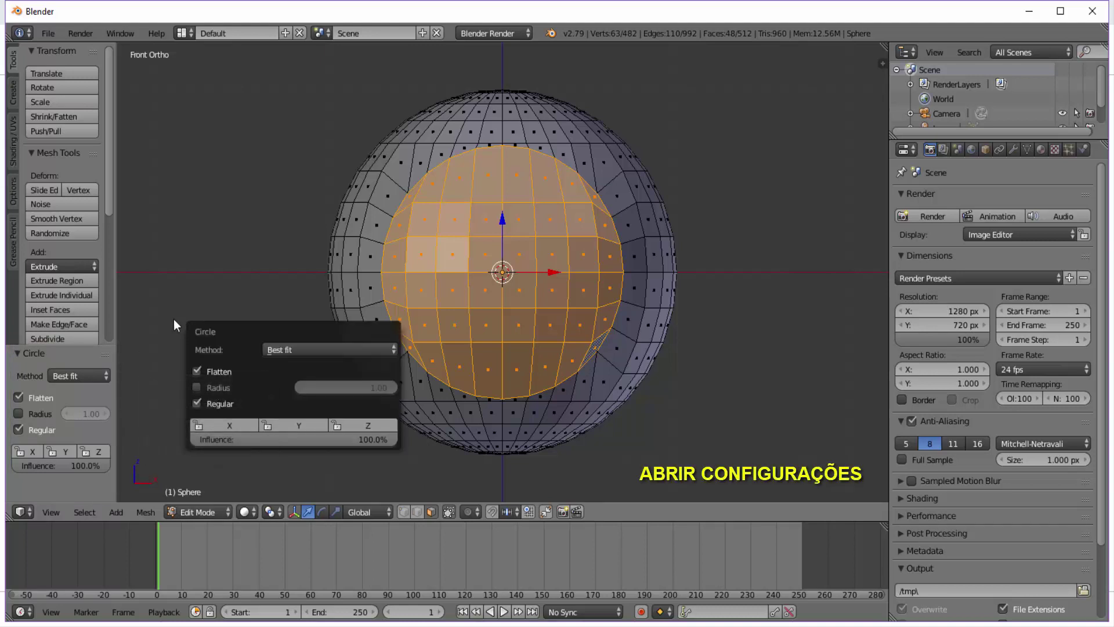
mouse_move(255, 329)
left_mouse_down()
mouse_move(202, 331)
mouse_move(204, 84)
left_mouse_up()
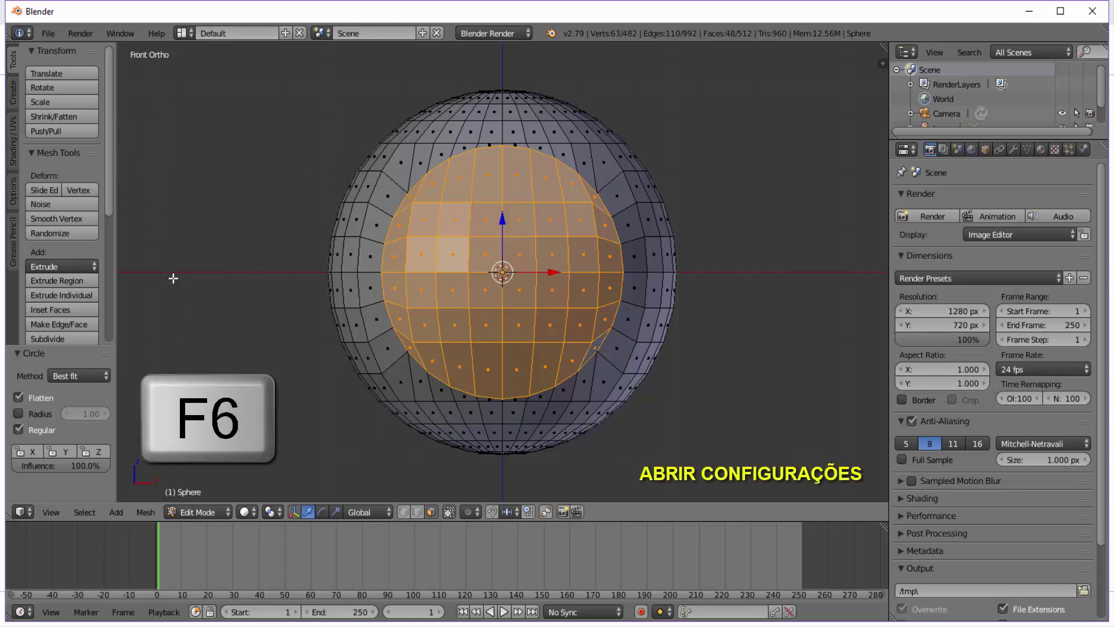
key("F6")
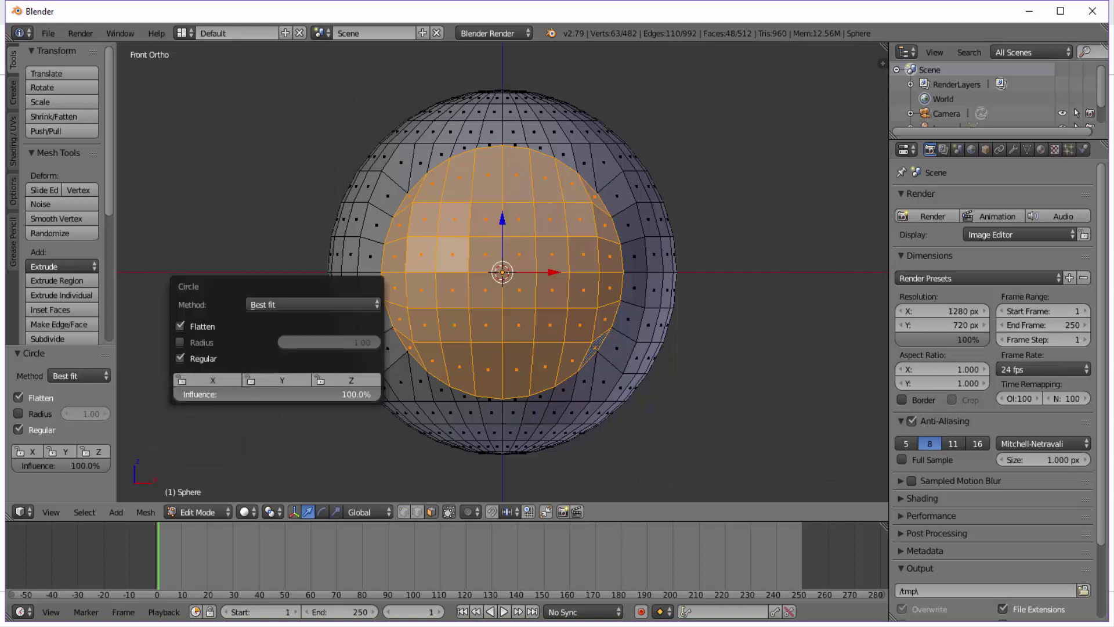
mouse_move(348, 394)
left_mouse_down()
mouse_move(215, 394)
mouse_move(372, 394)
left_mouse_up()
left_click(180, 343)
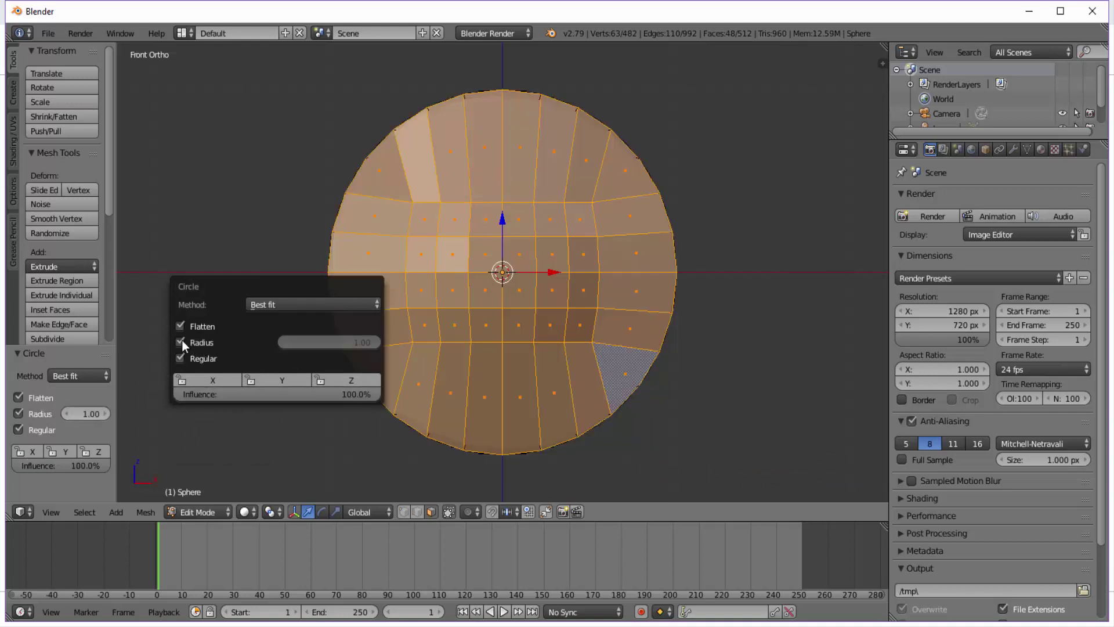
left_click(182, 357)
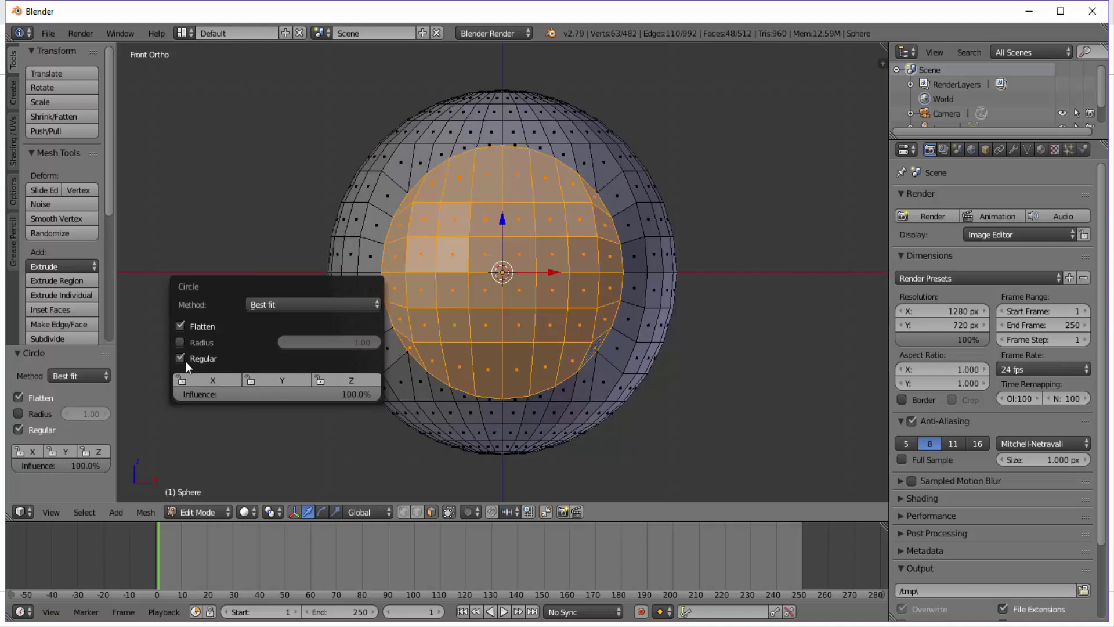
left_click_drag(267, 282, 232, 326)
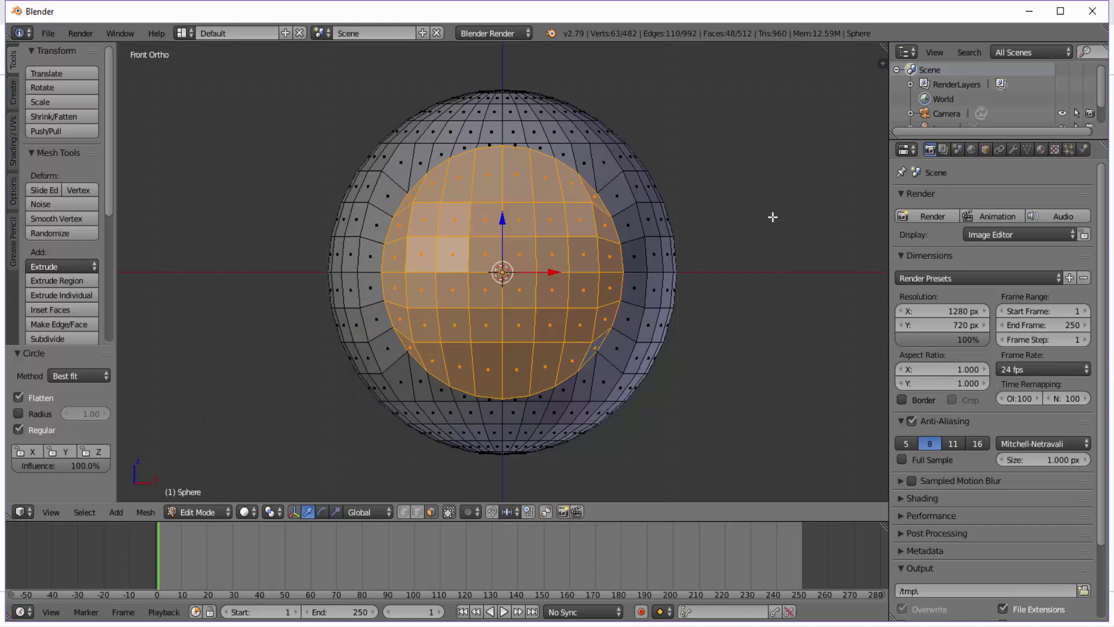
middle_click_drag(772, 217, 681, 215)
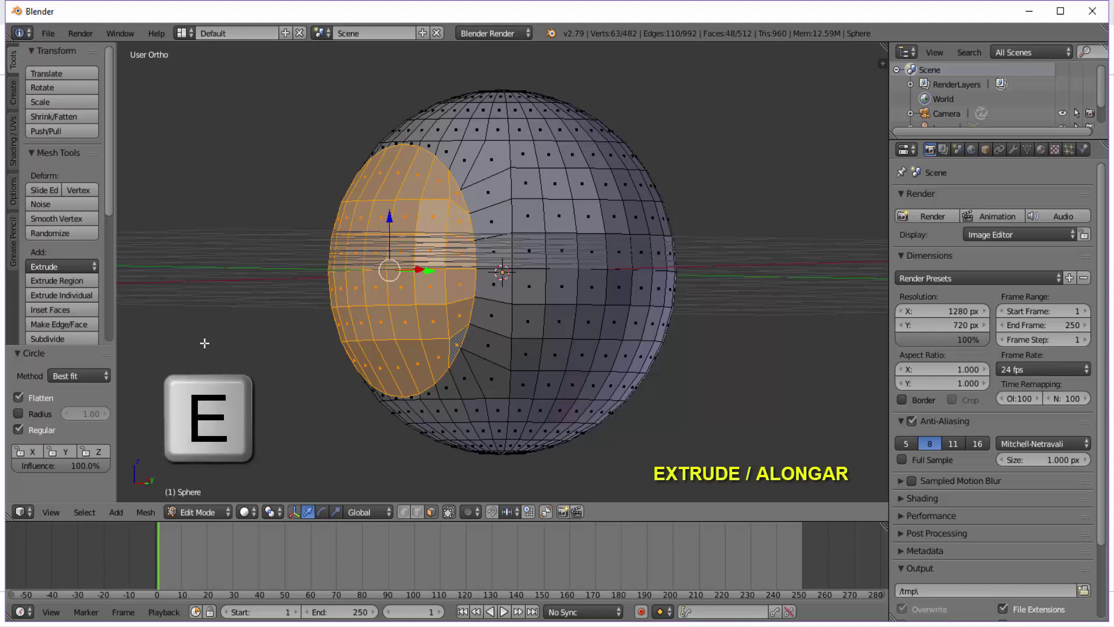
Step: Extrude the circular faces in place and move them 0.21 along Y into the sphere
key("e")
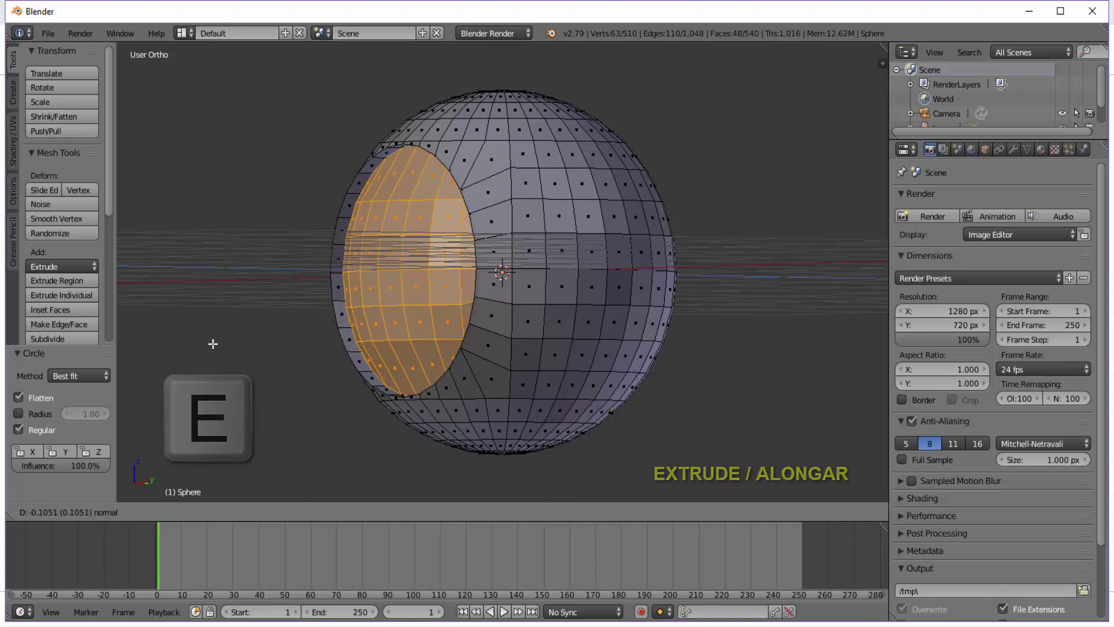
key("Escape")
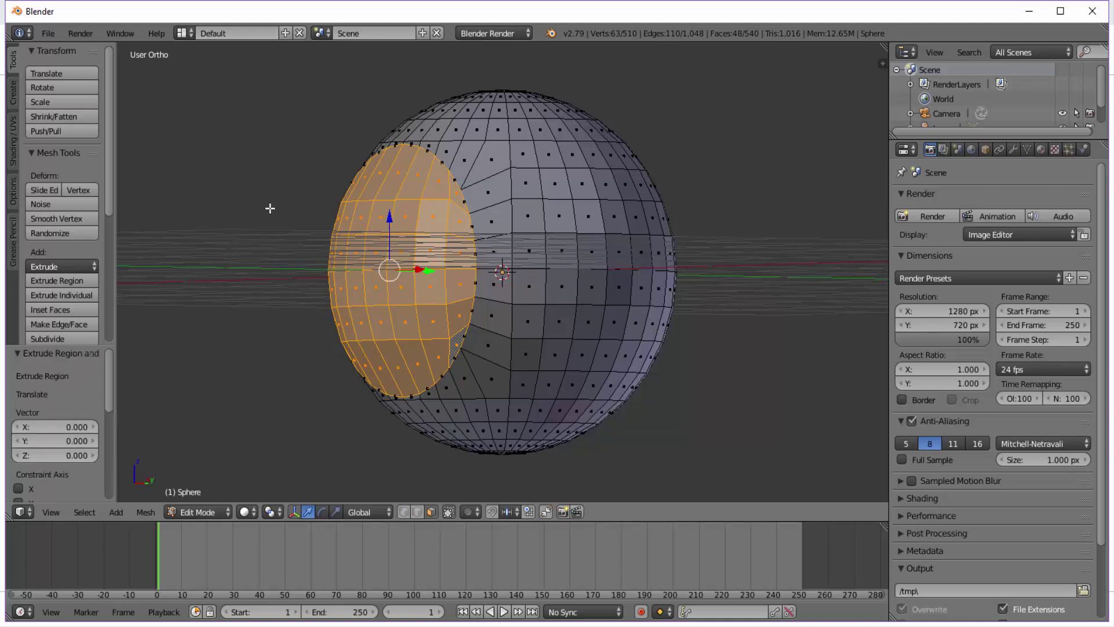
left_click(427, 271)
left_click_drag(428, 271, 457, 268)
mouse_move(737, 277)
middle_mouse_down()
mouse_move(734, 325)
mouse_move(748, 292)
mouse_move(725, 287)
middle_mouse_up()
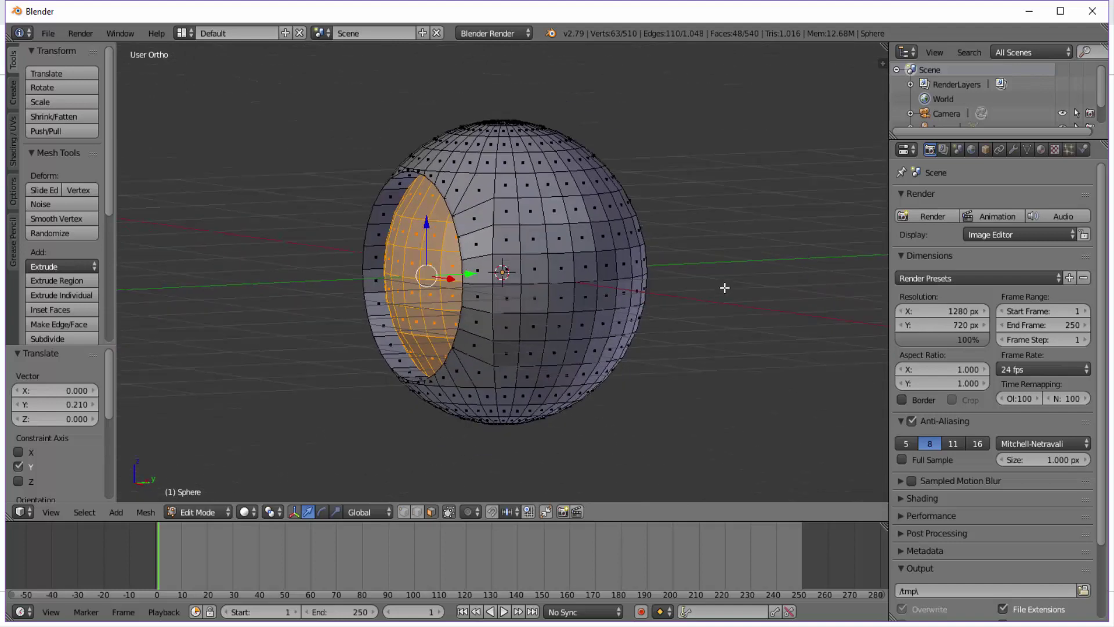
Step: Return the sphere to Object Mode and apply Smooth shading from the Tool Shelf
left_click(189, 511)
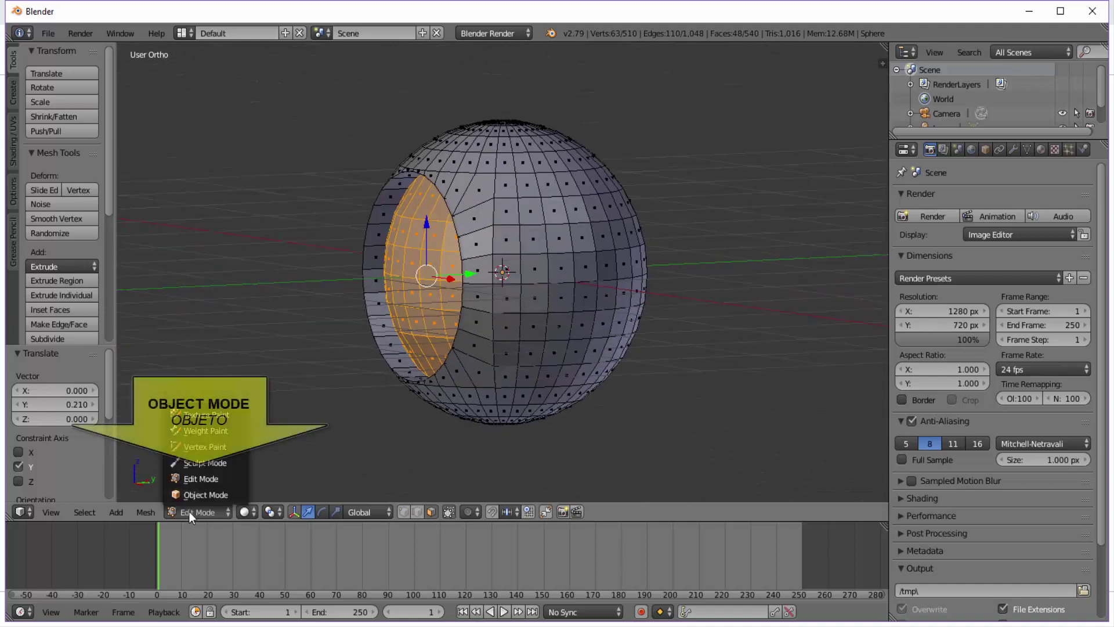
left_click(197, 494)
mouse_move(684, 382)
middle_mouse_down()
mouse_move(693, 355)
mouse_move(716, 357)
mouse_move(683, 398)
mouse_move(683, 388)
middle_mouse_up()
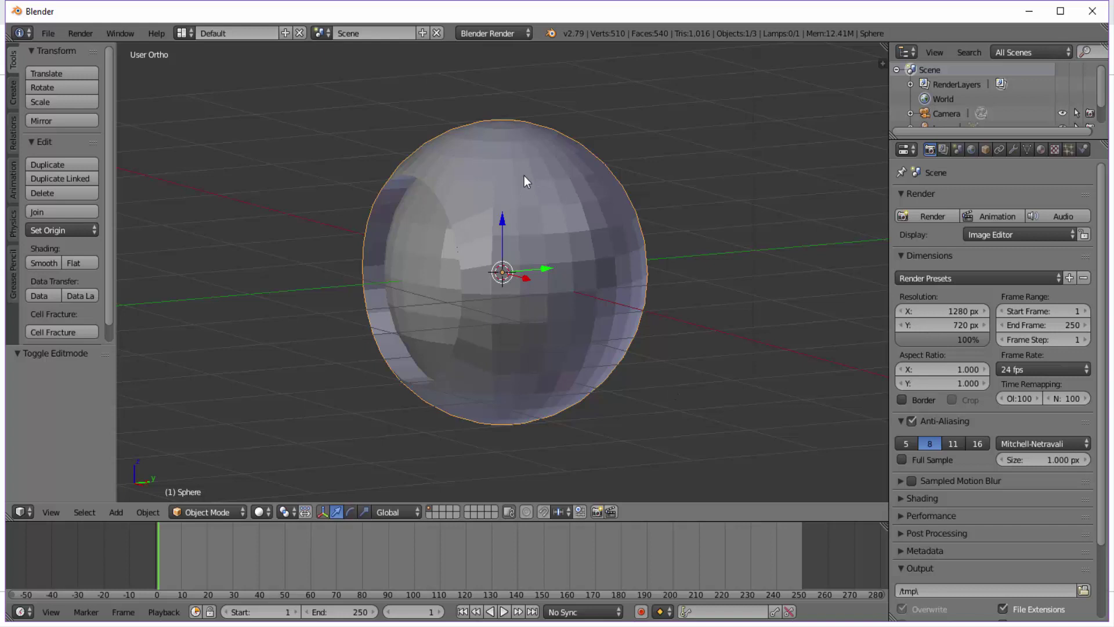
left_click(40, 263)
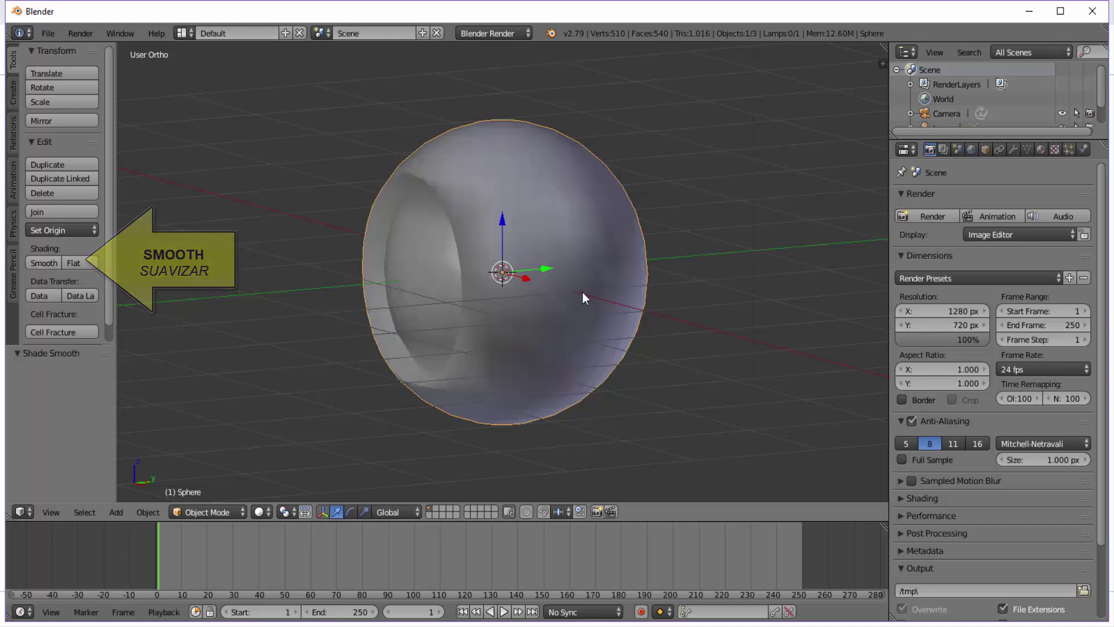
scroll(580, 291, "up", 1)
scroll(580, 292, "down", 2)
scroll(580, 288, "down", 1)
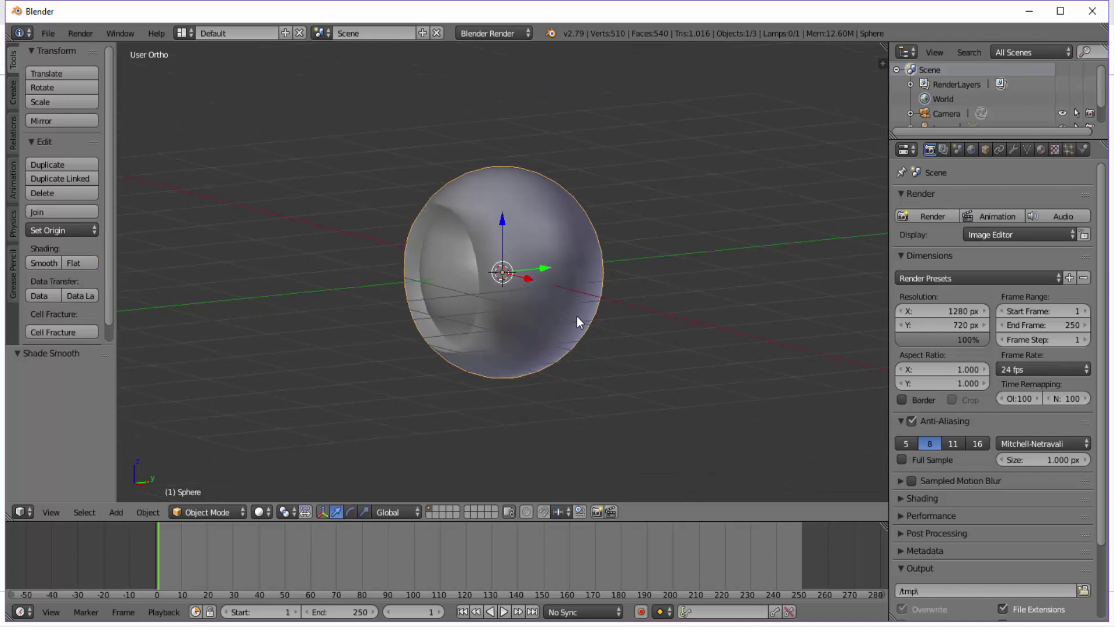
mouse_move(577, 316)
middle_mouse_down()
mouse_move(612, 292)
mouse_move(583, 318)
mouse_move(589, 284)
mouse_move(547, 309)
mouse_move(608, 312)
mouse_move(560, 308)
middle_mouse_up()
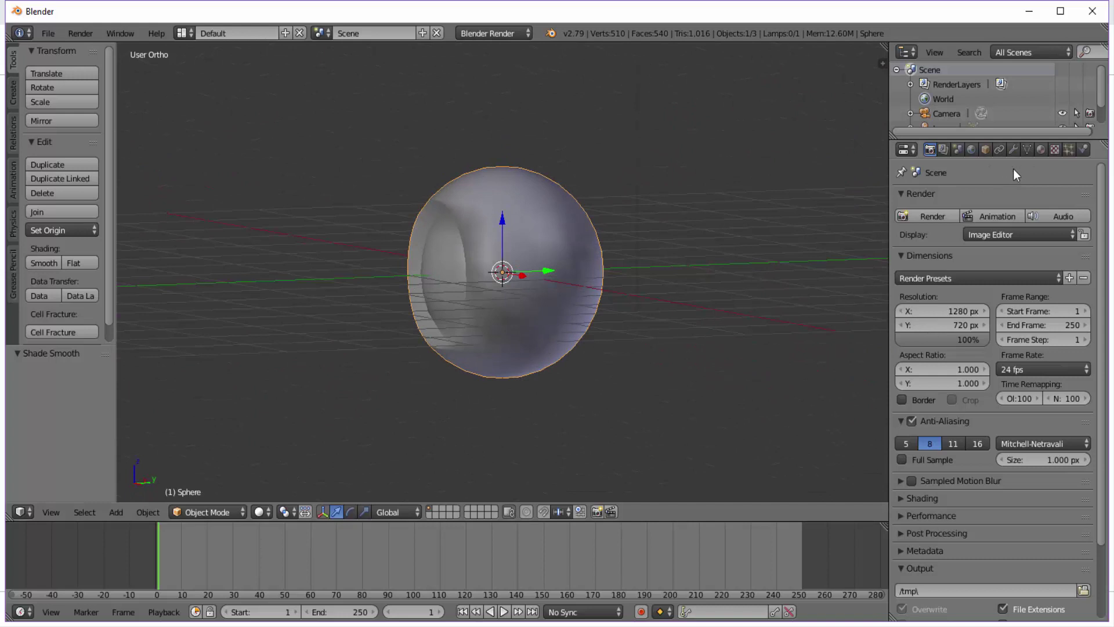
Step: Add an Edge Split modifier with a 30° split angle to the sphere and apply it
left_click(1014, 149)
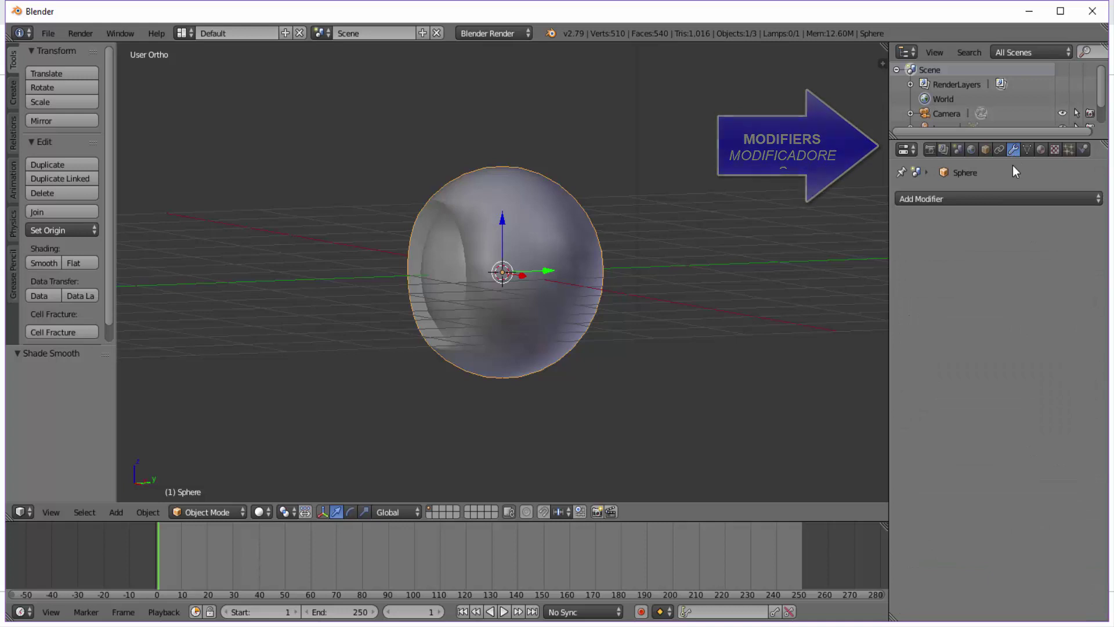
left_click(919, 198)
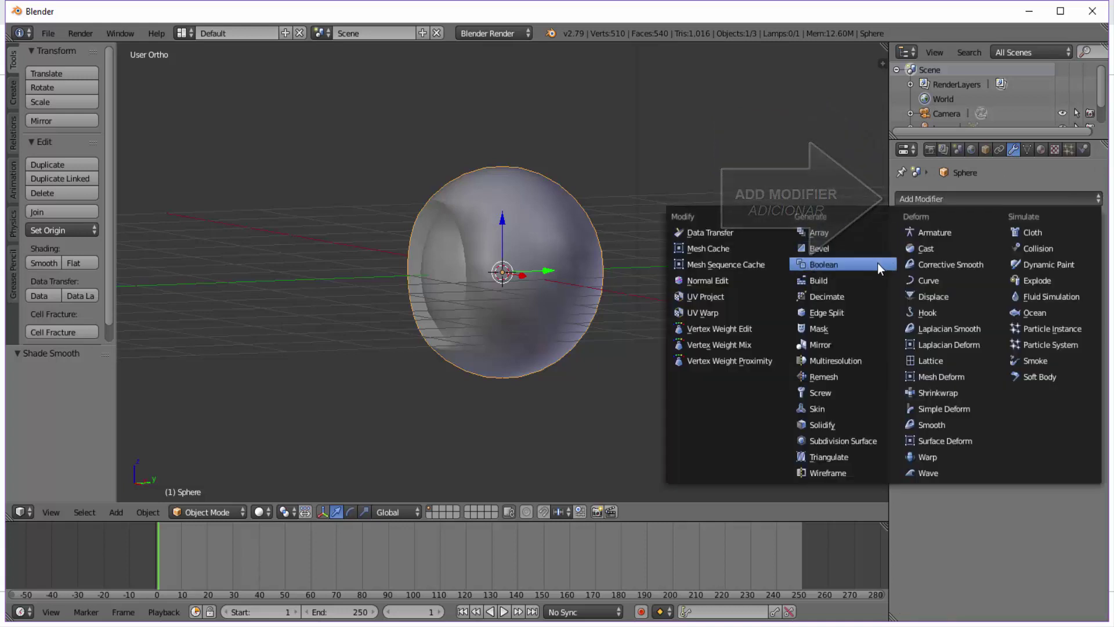
left_click(847, 309)
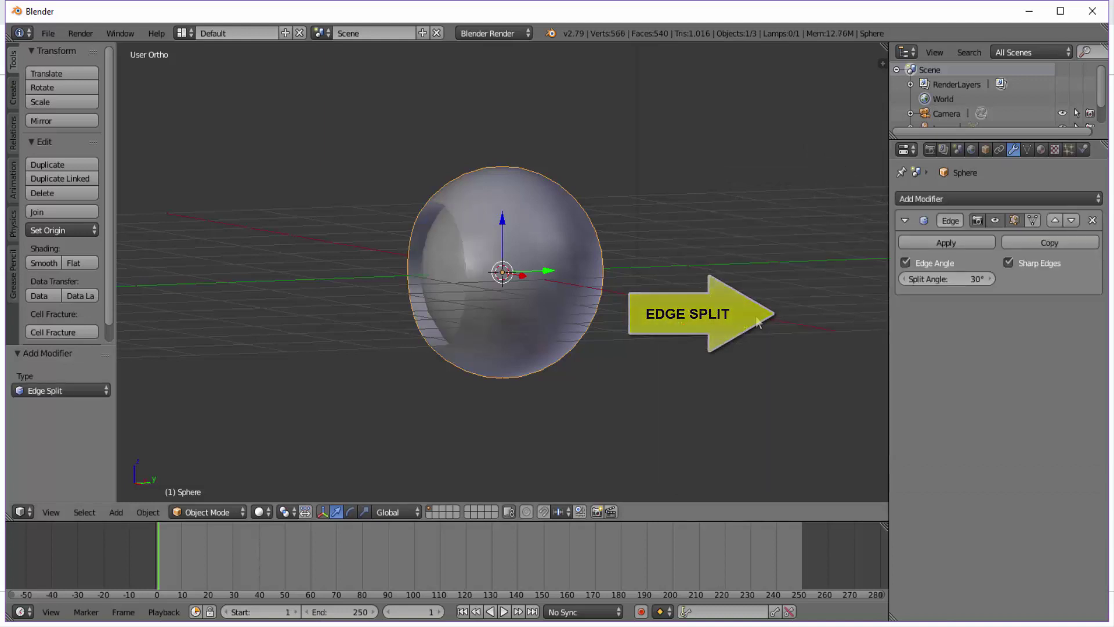
mouse_move(542, 322)
middle_mouse_down()
mouse_move(552, 329)
mouse_move(611, 284)
mouse_move(600, 322)
mouse_move(562, 334)
middle_mouse_up()
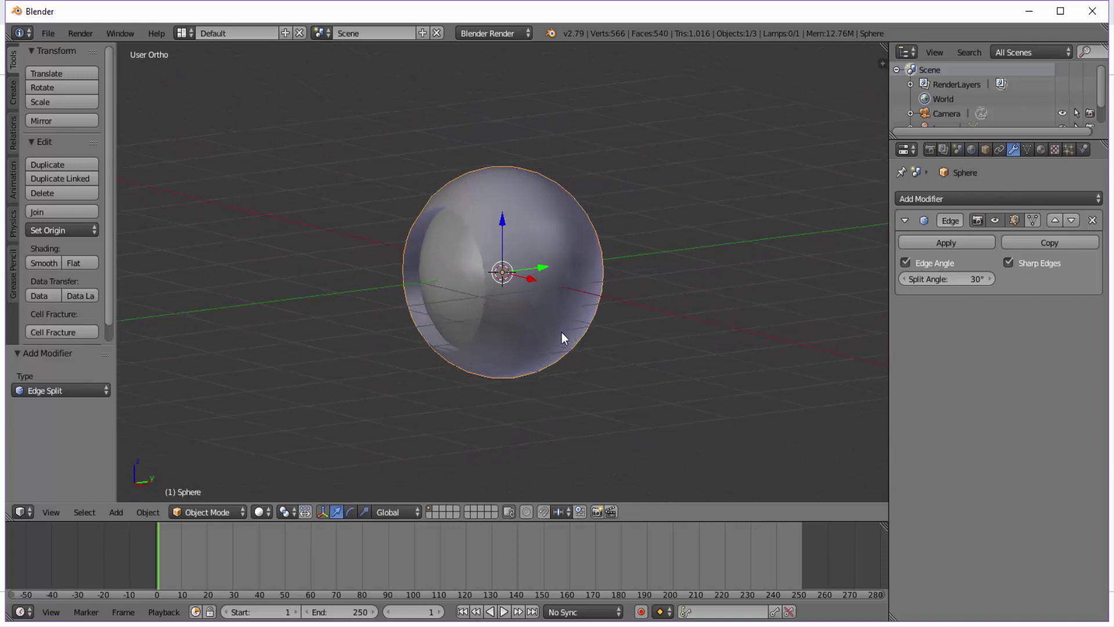
left_click(945, 242)
scroll(625, 319, "up", 2)
scroll(624, 320, "down", 3)
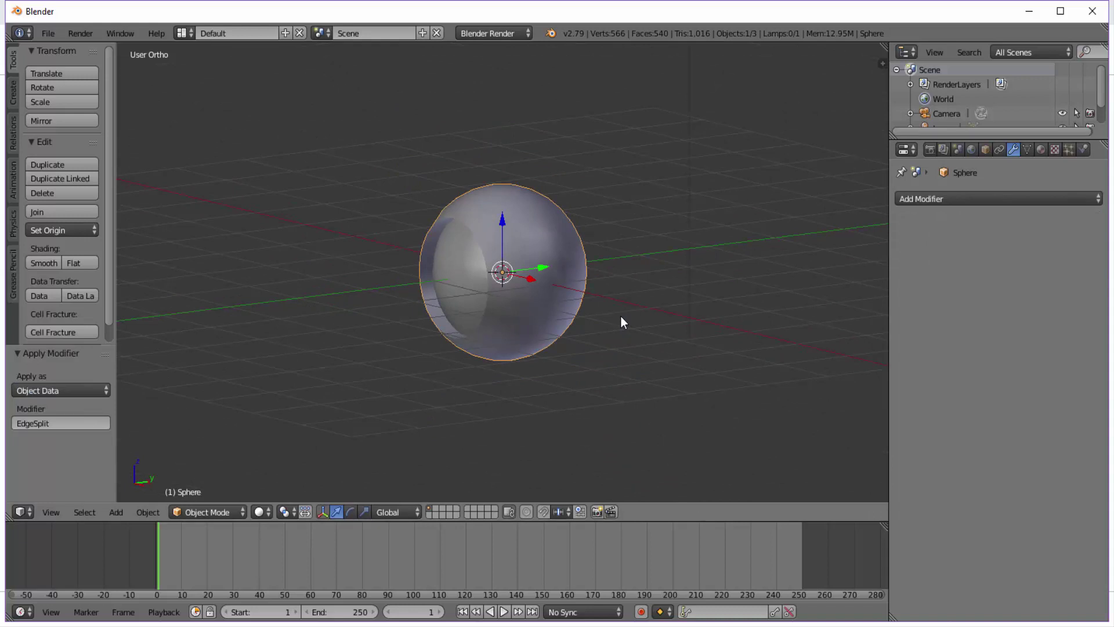
Step: Enter Edit Mode, select all geometry, and recalculate the sphere's normals outward with Ctrl+N
left_click(192, 507)
left_click(206, 483)
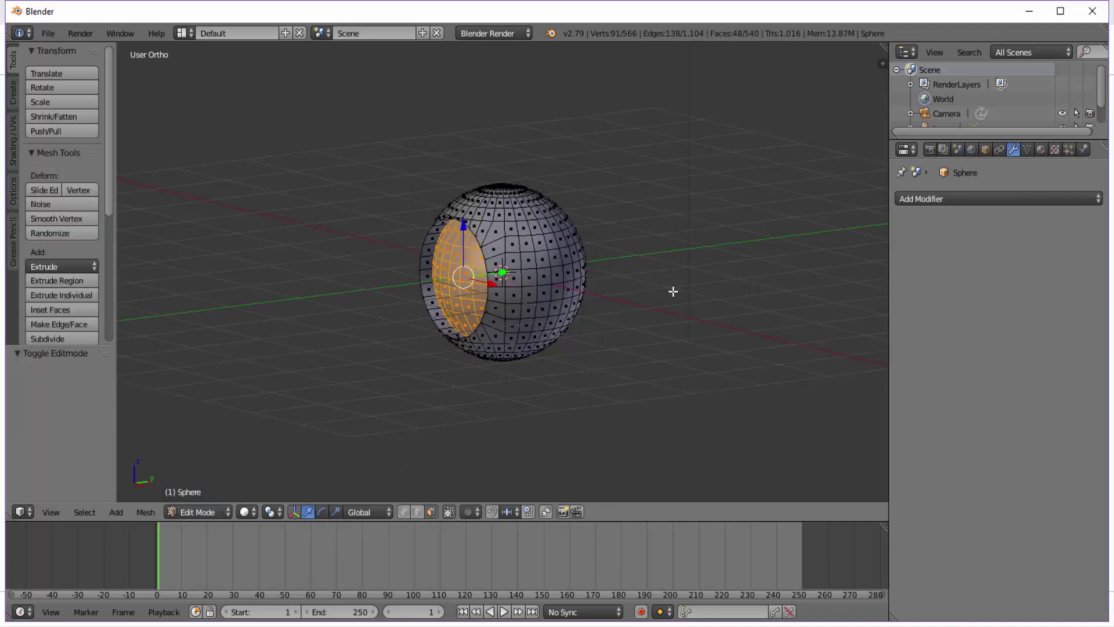
key("a")
key("a")
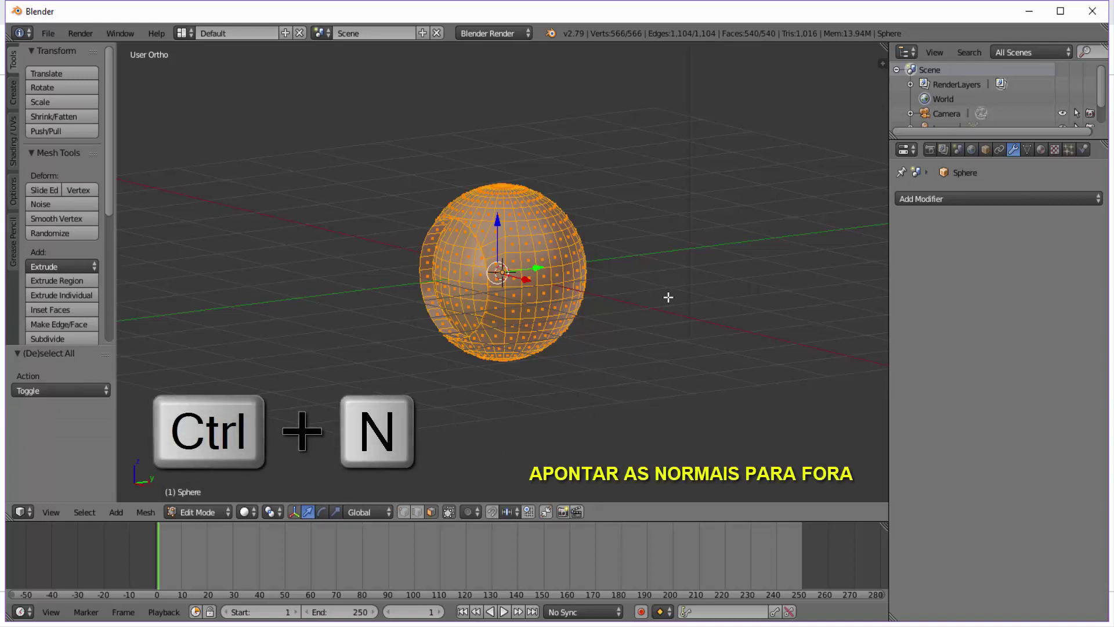
key("ctrl+n")
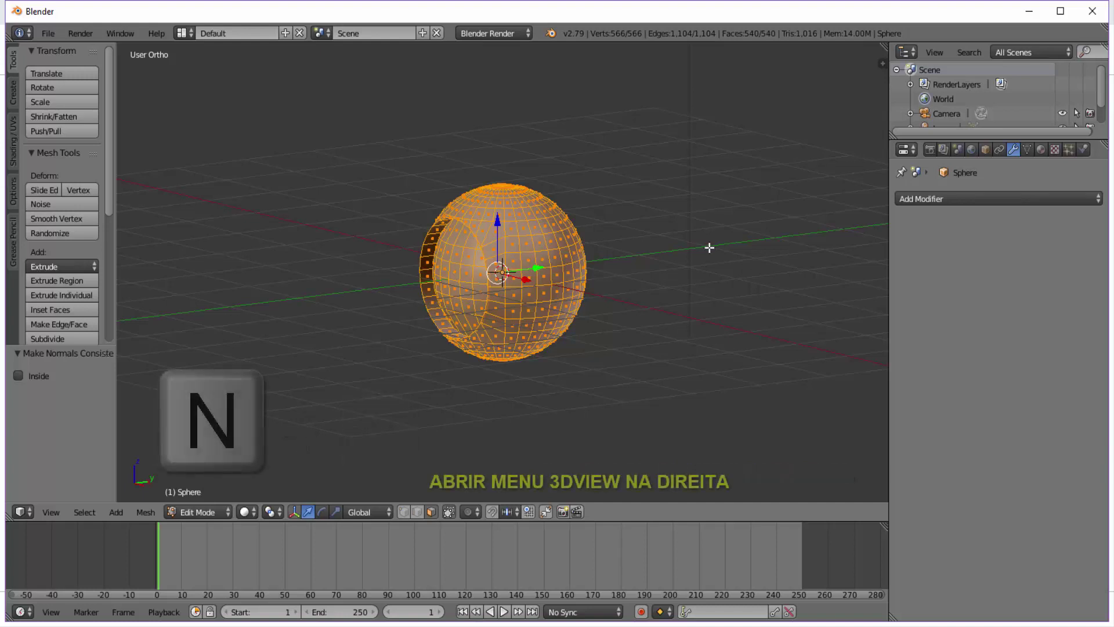
Step: Check the normals by showing face and vertex normals at 0.50 size in the sidebar, then hide them
key("n")
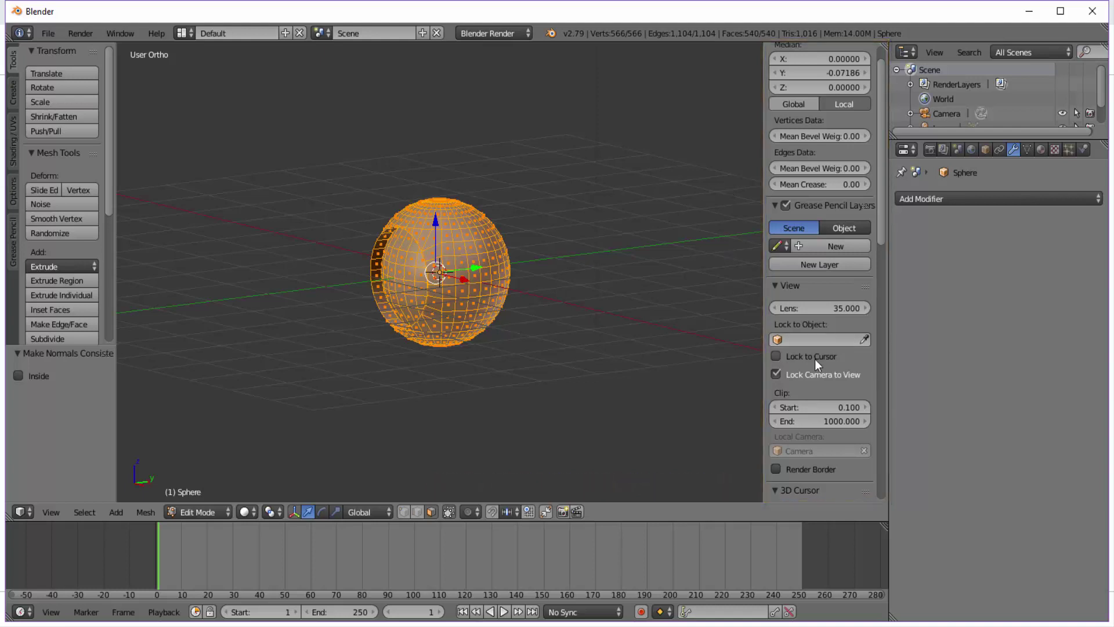
scroll(815, 360, "down", 1)
scroll(819, 358, "down", 5)
scroll(819, 358, "down", 5)
scroll(819, 357, "down", 5)
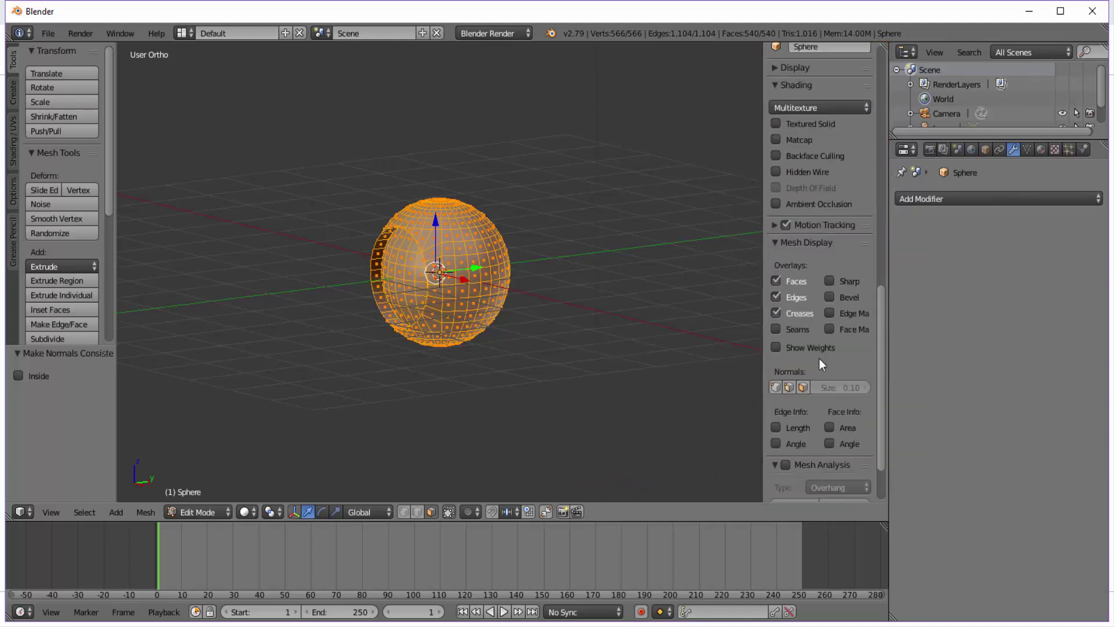
scroll(820, 358, "down", 5)
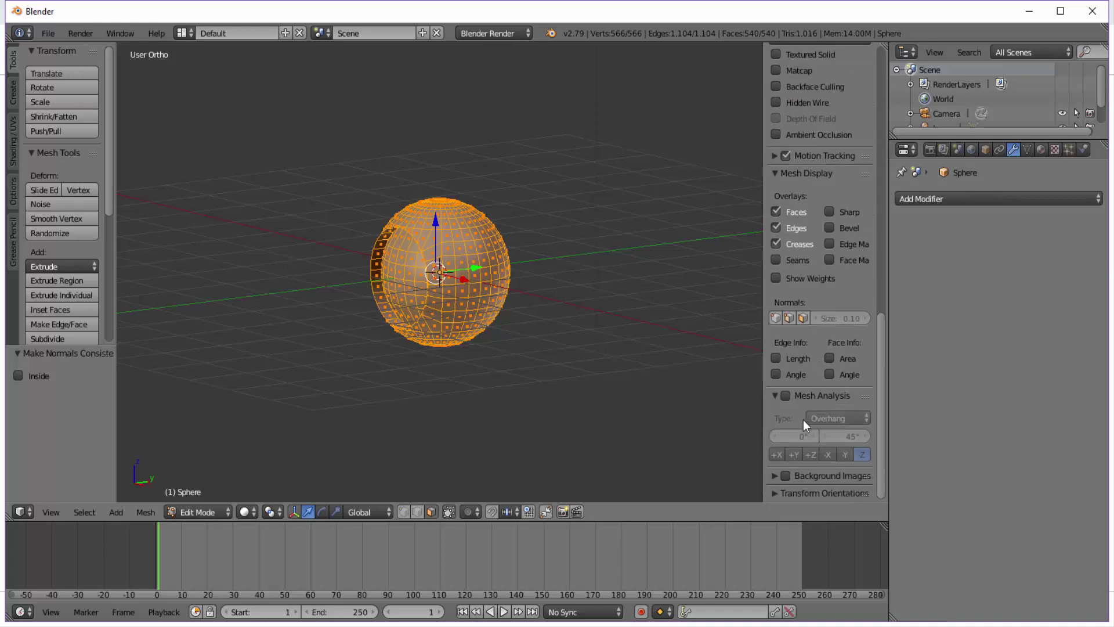
left_click(803, 318)
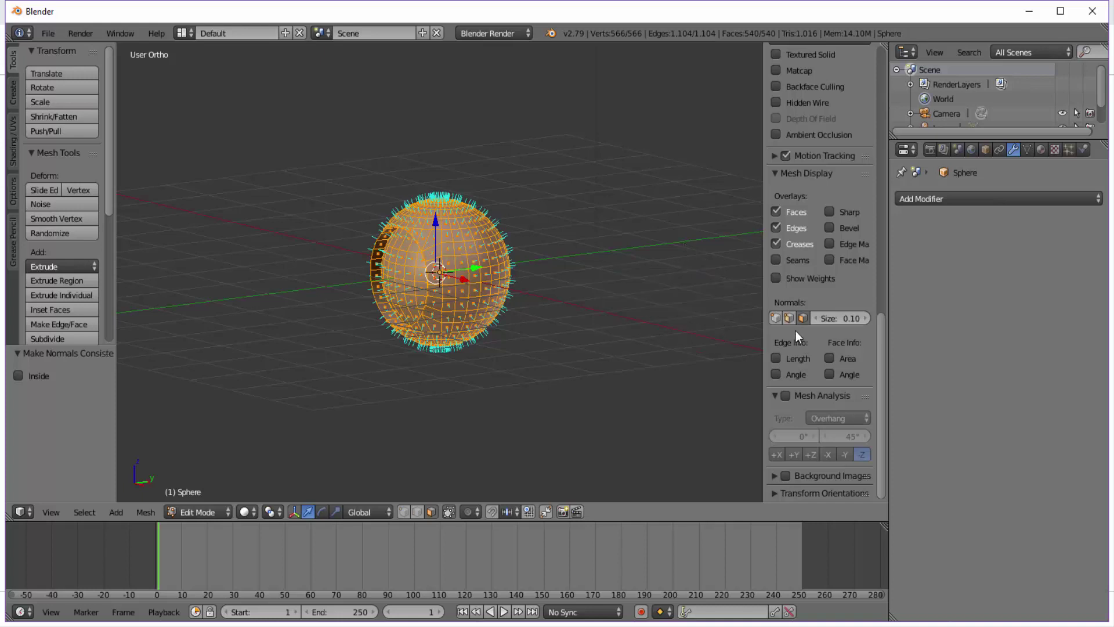
left_click(779, 322)
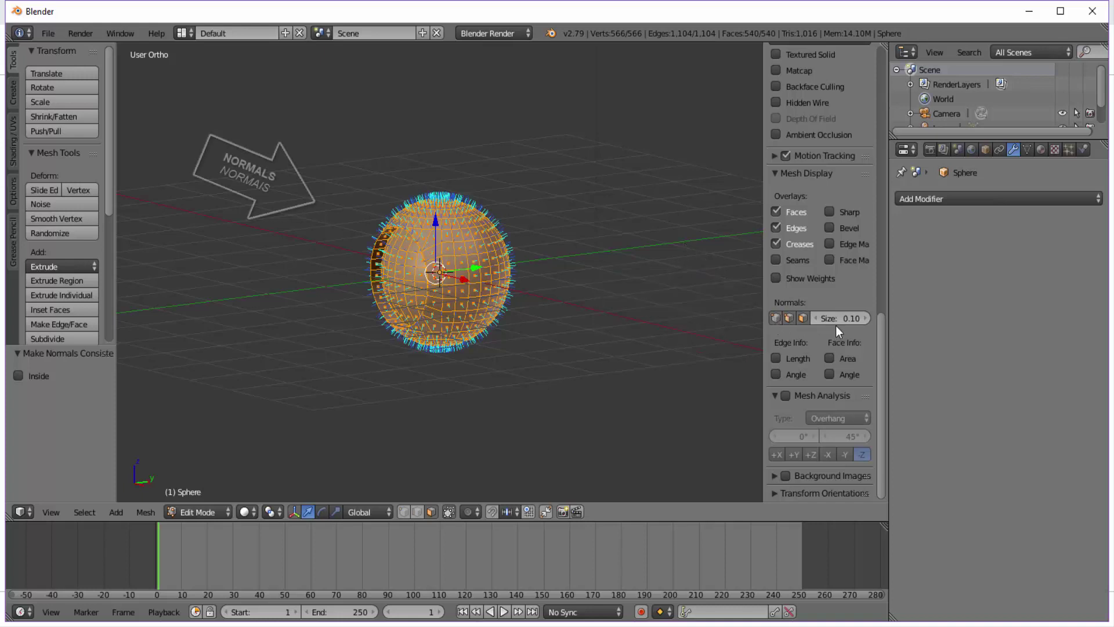
mouse_move(833, 318)
left_mouse_down()
mouse_move(865, 319)
mouse_move(841, 319)
left_mouse_up()
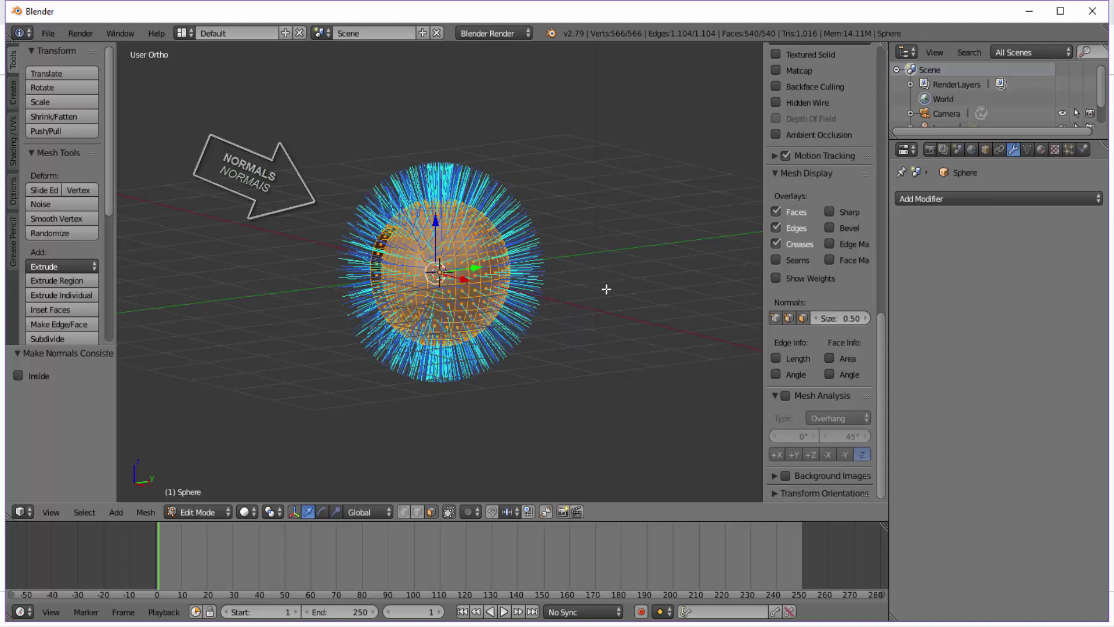
left_click(798, 320)
scroll(459, 387, "up", 1)
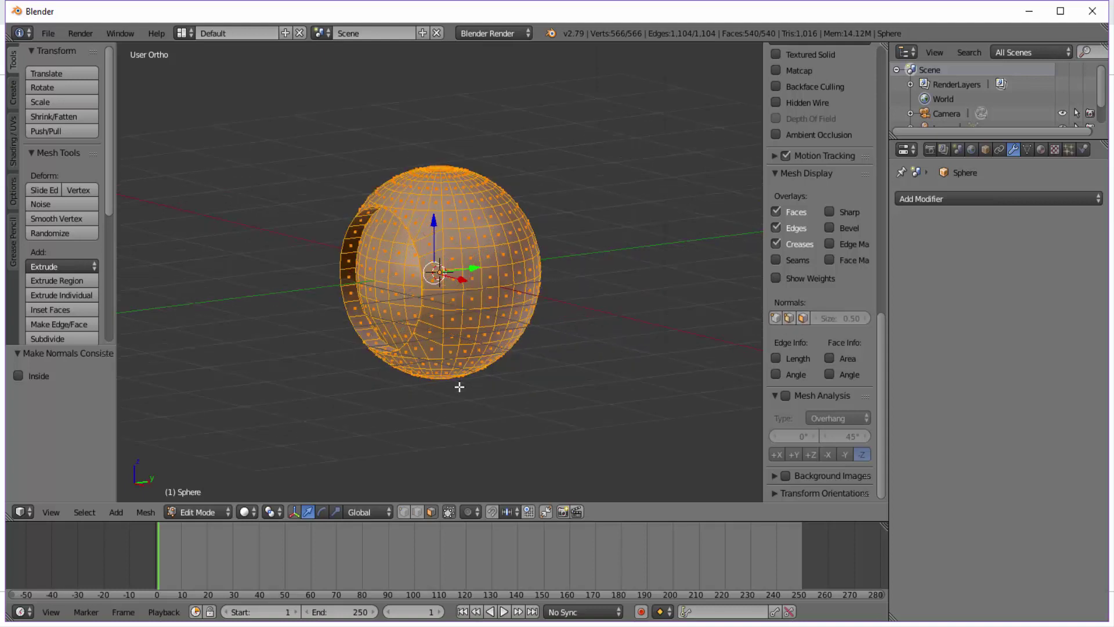
scroll(458, 387, "up", 3)
Step: Switch the sphere to Object Mode and choose Solid in the Viewport Shading menu
left_click(189, 511)
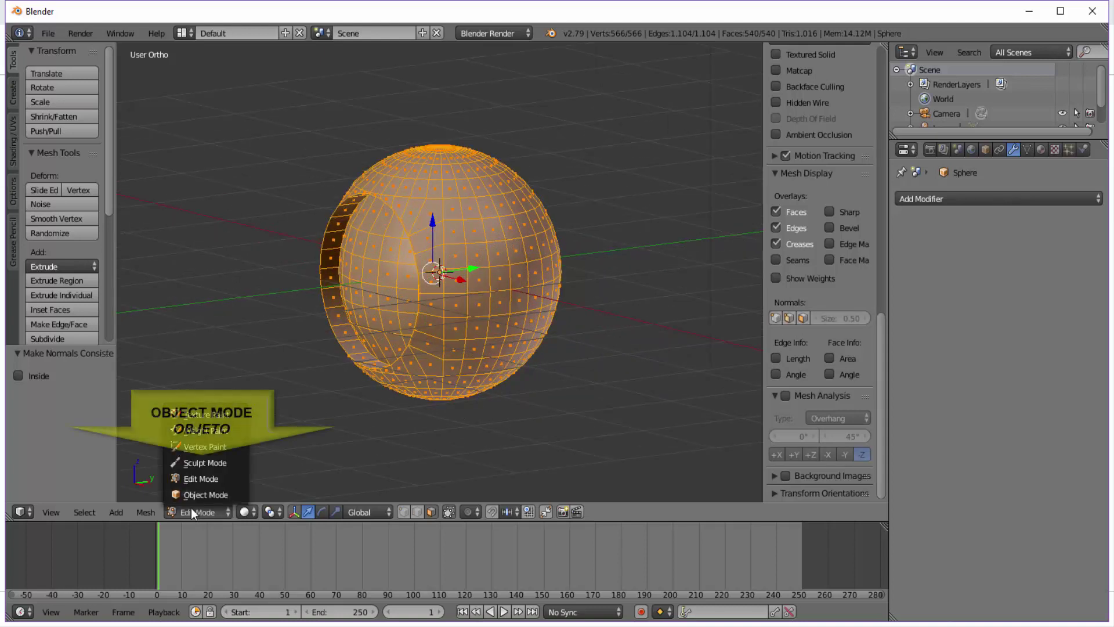
left_click(196, 497)
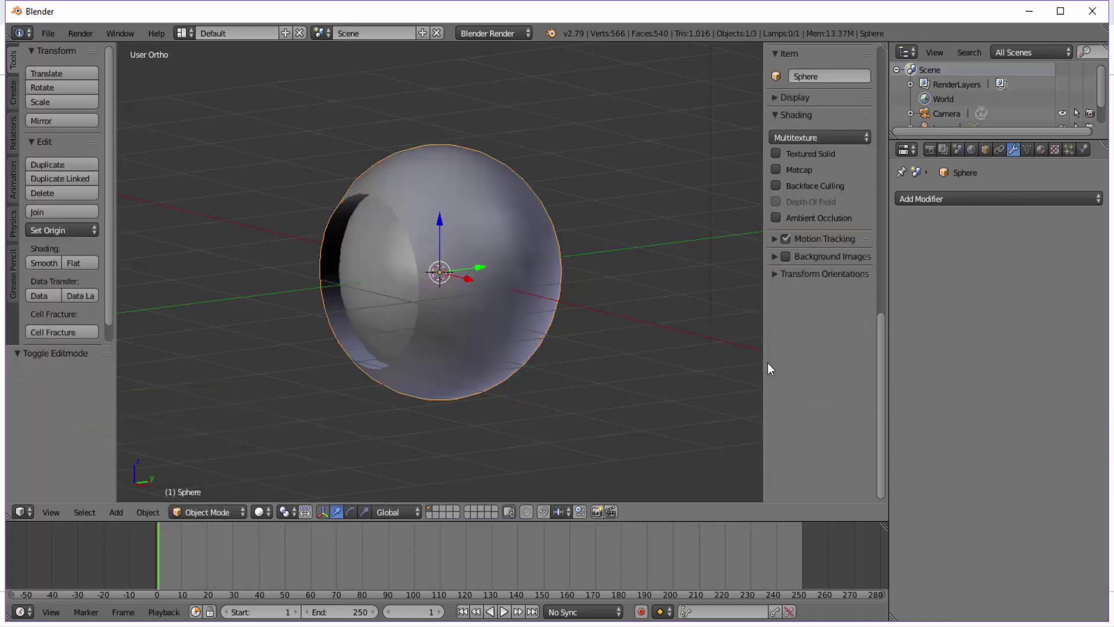
scroll(619, 392, "down", 1)
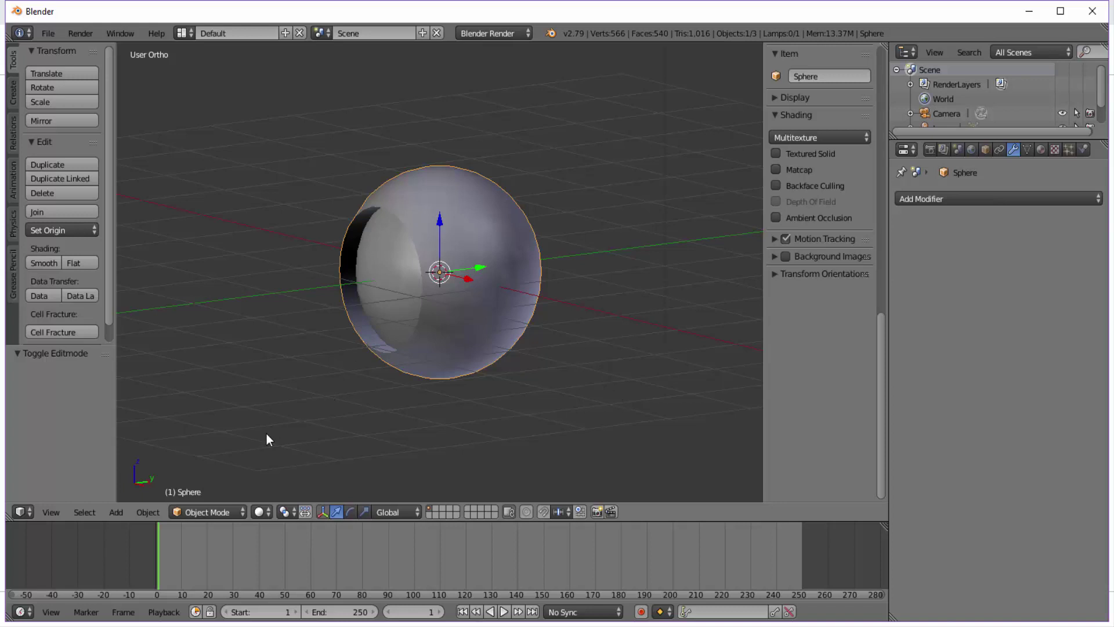
left_click(259, 512)
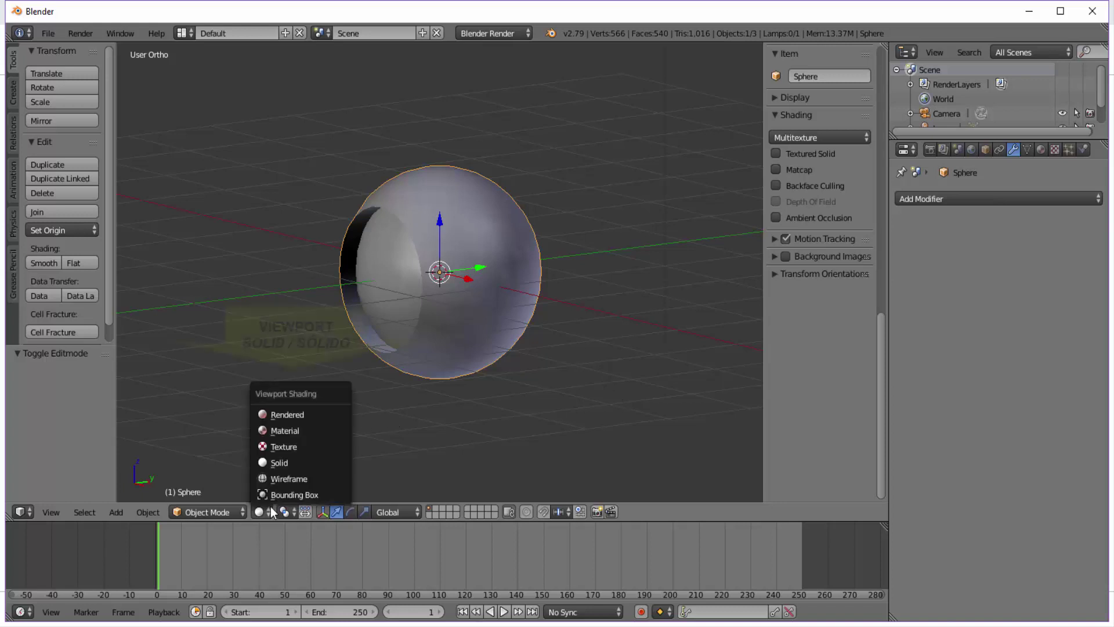
left_click(295, 465)
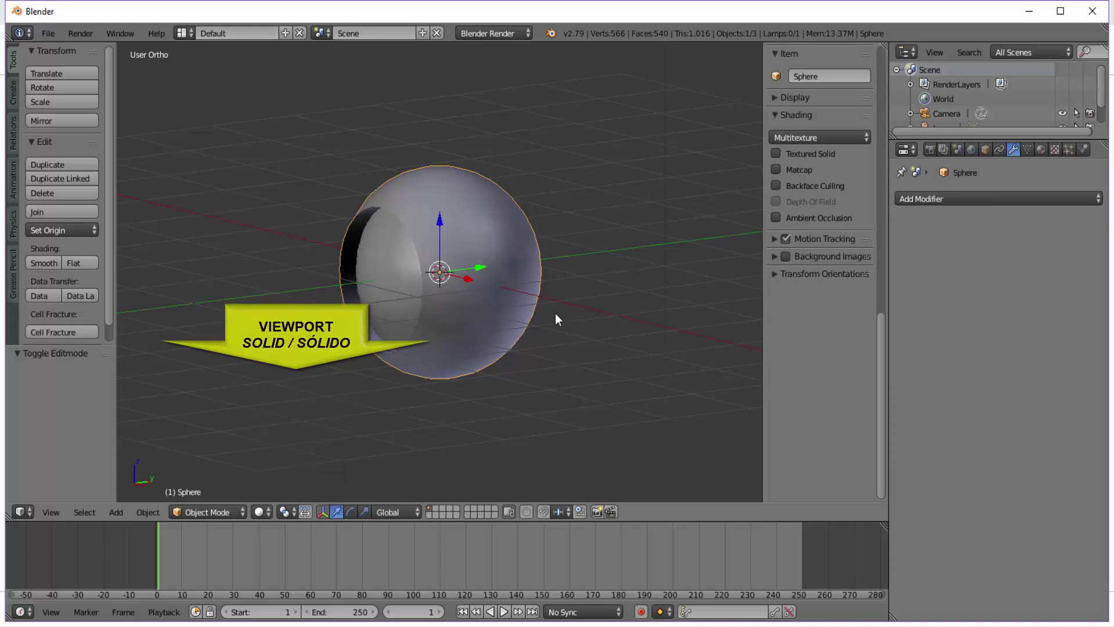
scroll(556, 313, "up", 1)
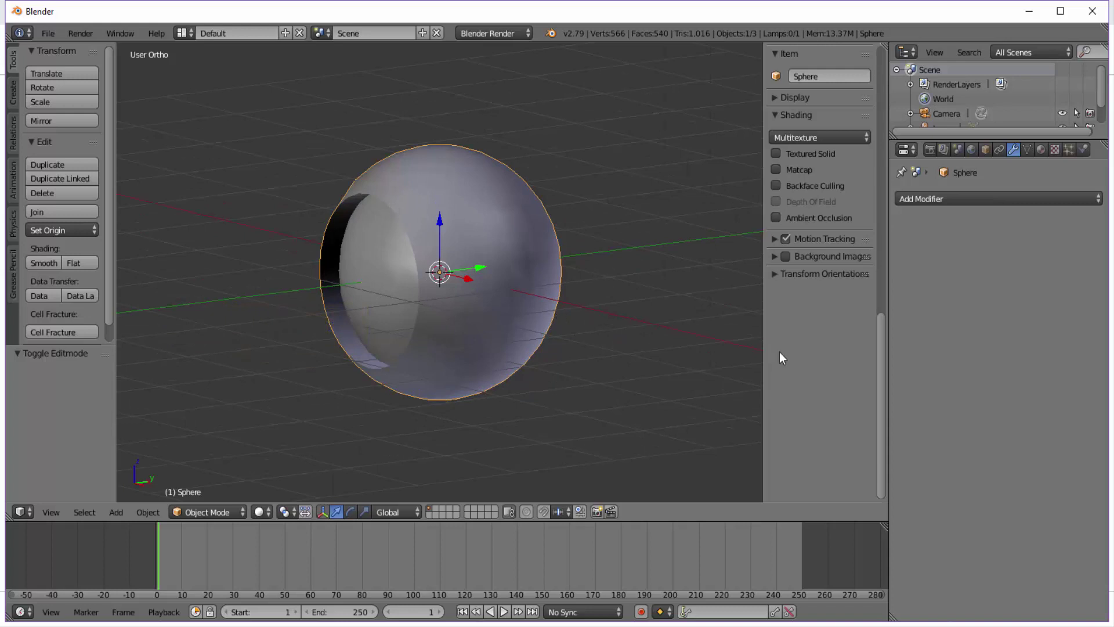
scroll(817, 364, "up", 4)
scroll(817, 363, "up", 4)
scroll(817, 364, "up", 5)
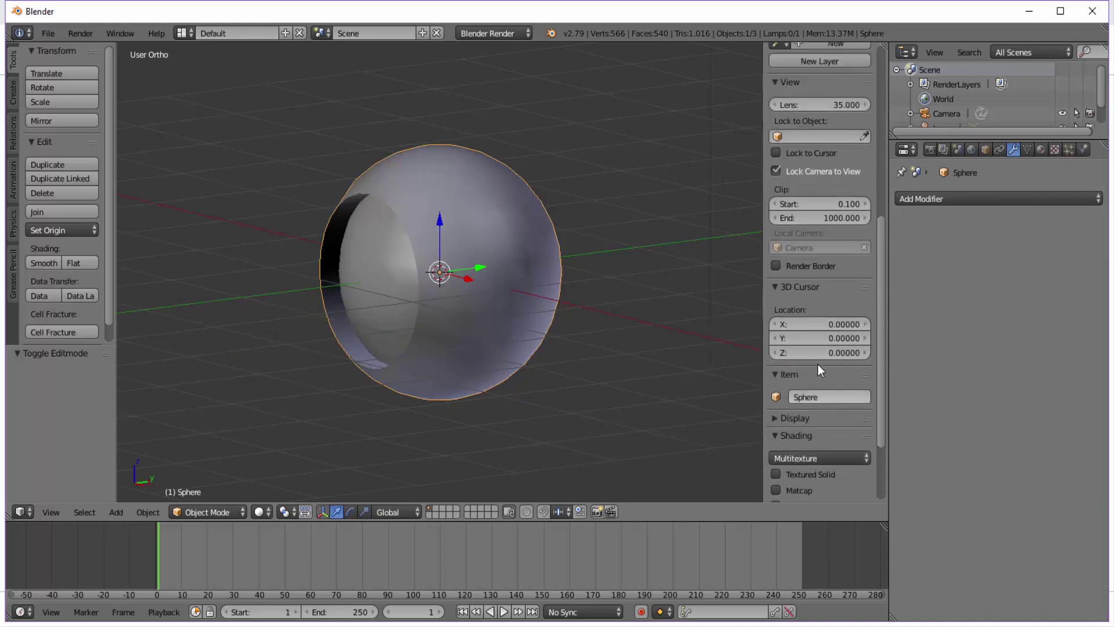
scroll(817, 364, "up", 2)
scroll(817, 363, "up", 5)
scroll(816, 363, "up", 4)
scroll(817, 364, "down", 6)
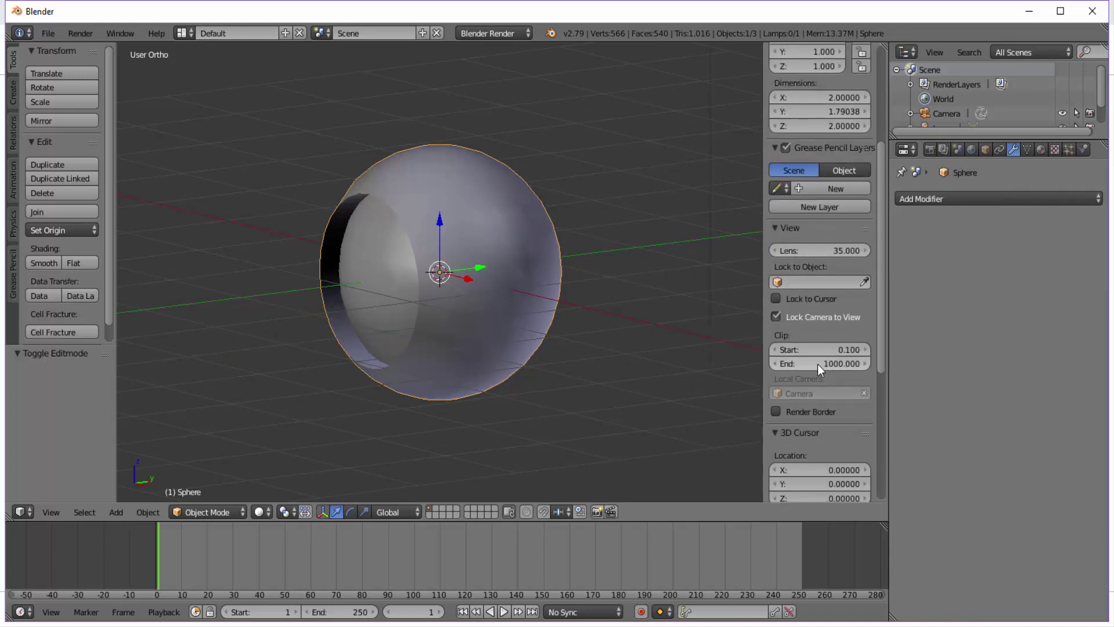
scroll(817, 364, "down", 7)
scroll(817, 364, "down", 2)
scroll(817, 364, "down", 1)
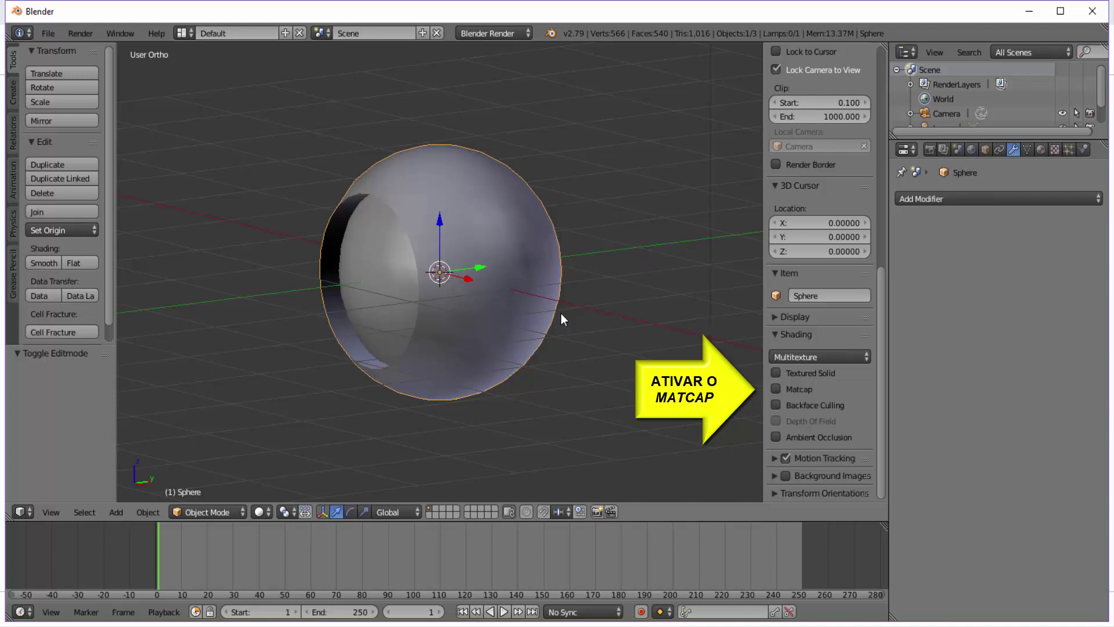
Step: Enable Matcap in the sidebar Shading options and preview the gold and glossy blue matcaps
left_click(776, 389)
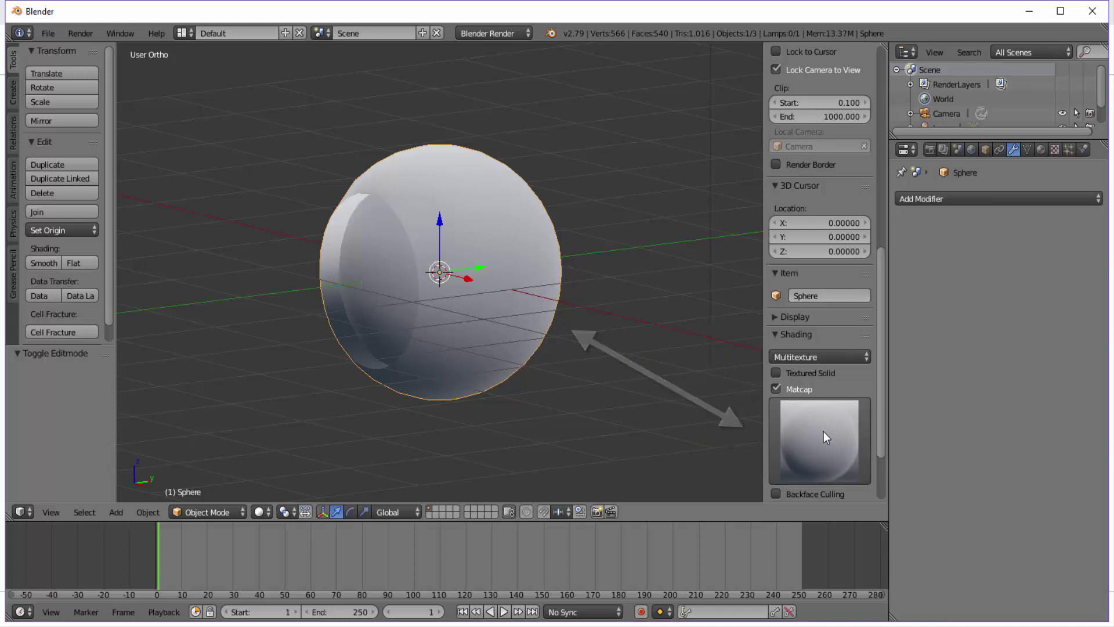
left_click(818, 435)
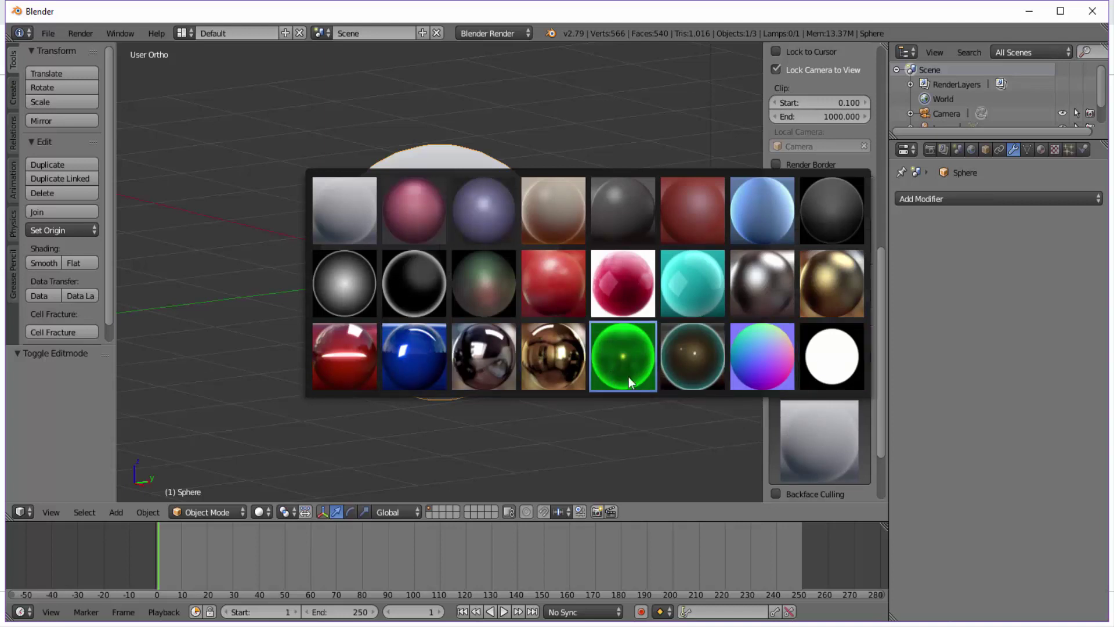
left_click(550, 352)
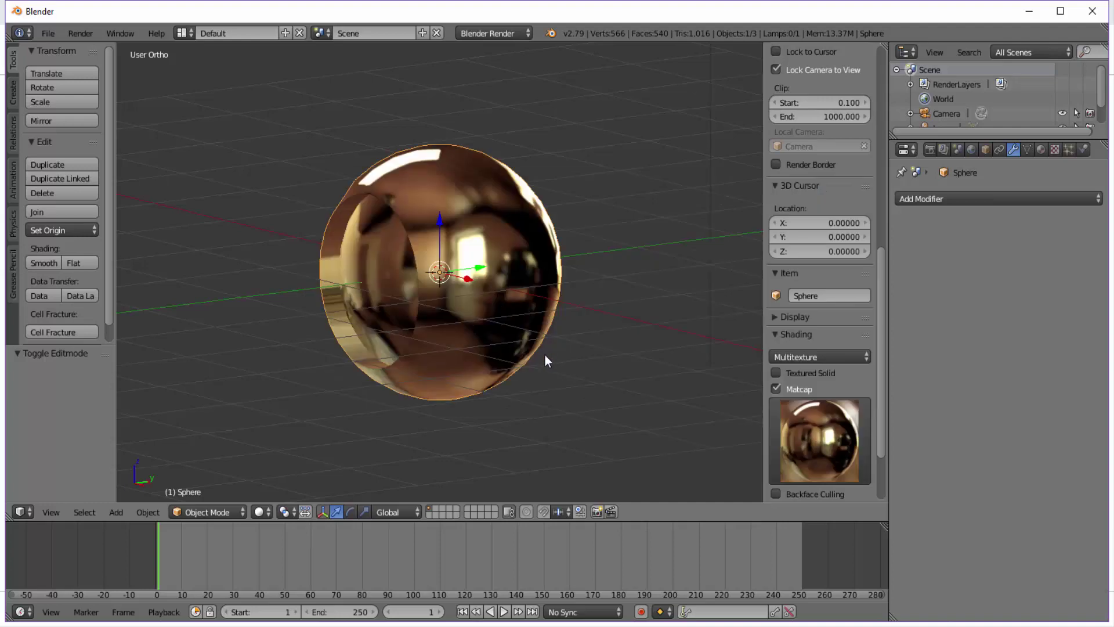
mouse_move(444, 328)
middle_mouse_down()
mouse_move(479, 294)
mouse_move(576, 244)
mouse_move(588, 258)
mouse_move(549, 322)
mouse_move(503, 344)
mouse_move(470, 326)
middle_mouse_up()
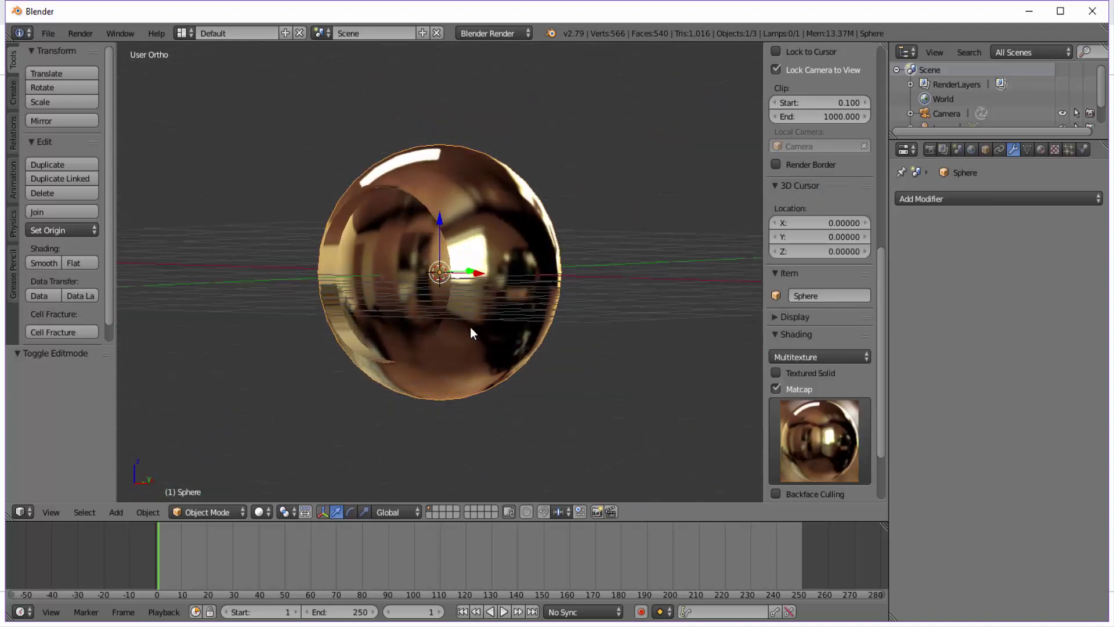
left_click(809, 455)
left_click(426, 353)
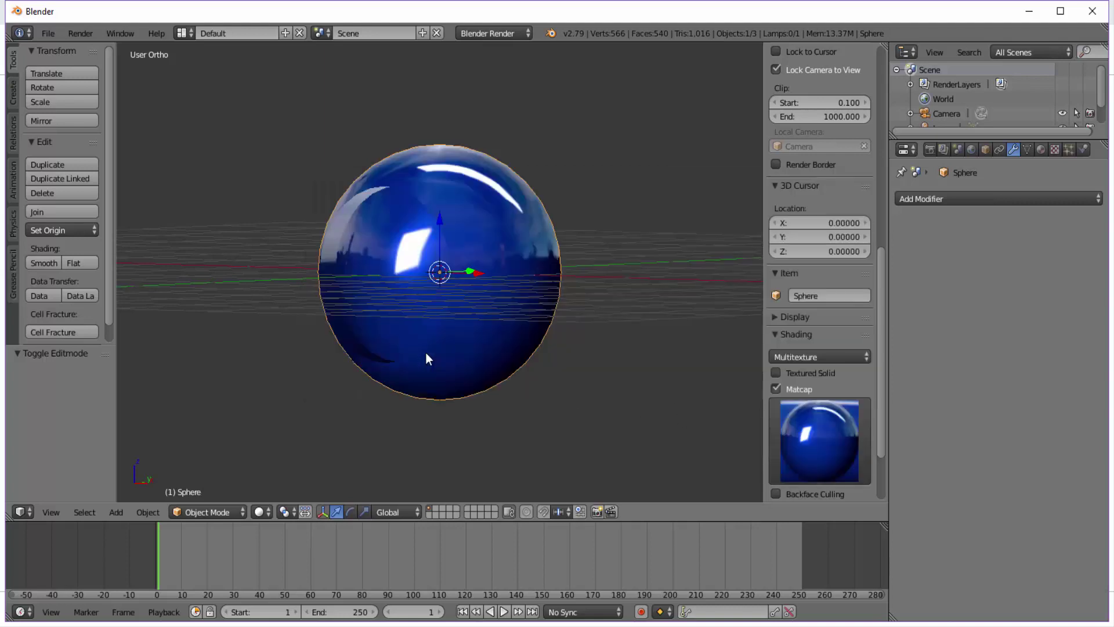
mouse_move(548, 361)
middle_mouse_down()
mouse_move(580, 290)
mouse_move(630, 296)
mouse_move(617, 378)
mouse_move(522, 389)
middle_mouse_up()
Step: Preview the rainbow normal, shiny chrome, gold and dull red matcaps on the sphere
left_click(818, 444)
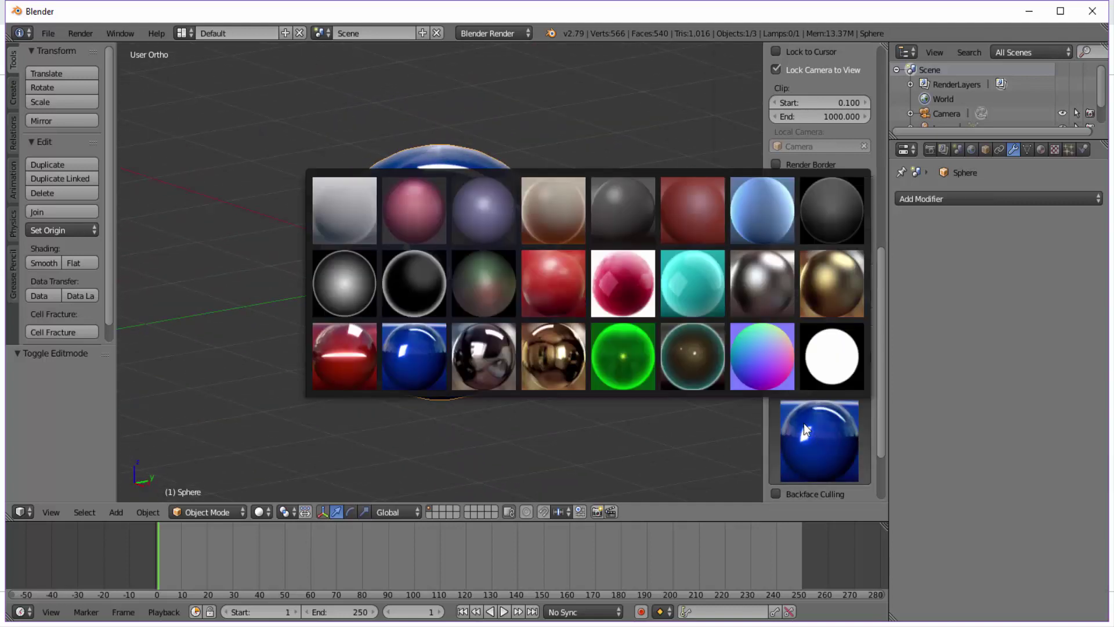
left_click(761, 351)
mouse_move(533, 365)
middle_mouse_down()
mouse_move(586, 302)
mouse_move(628, 314)
mouse_move(584, 372)
mouse_move(563, 362)
middle_mouse_up()
left_click(818, 441)
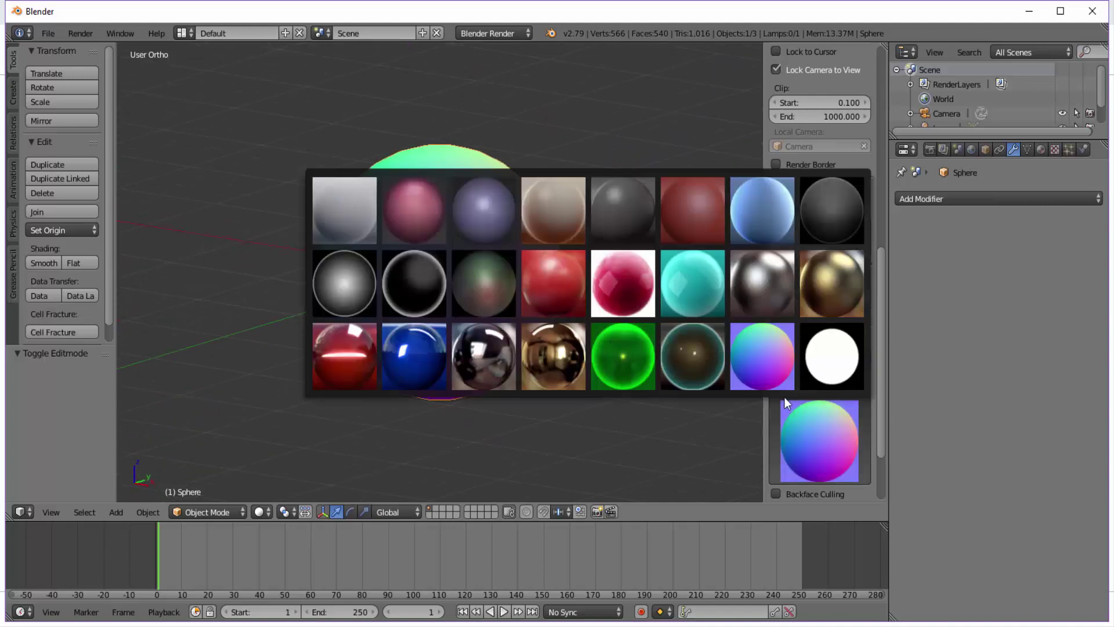
left_click(771, 286)
left_click(823, 415)
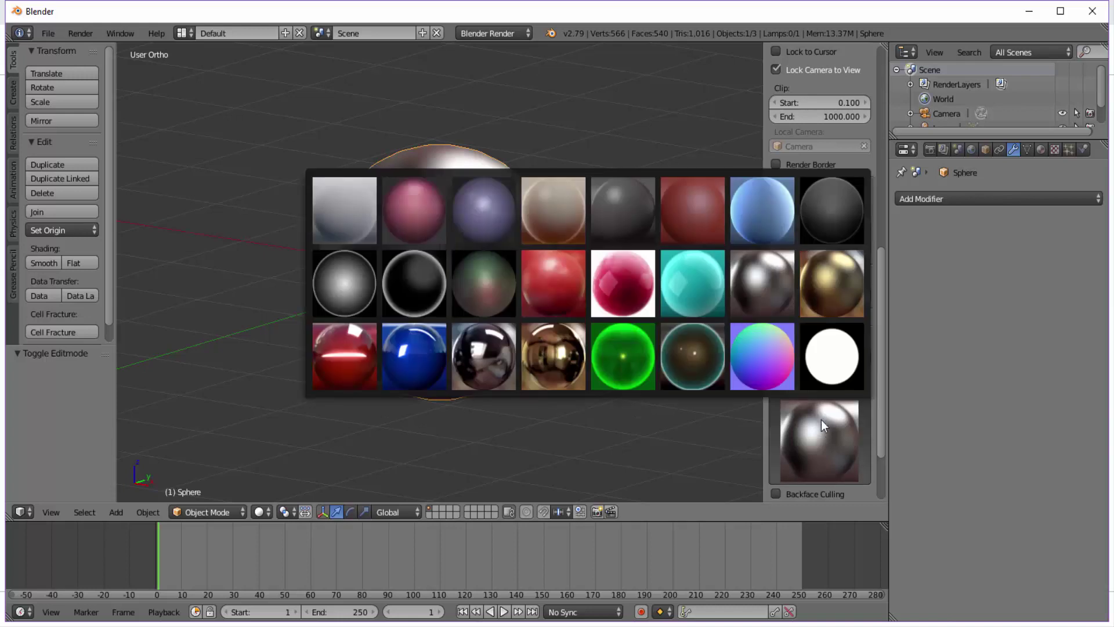
left_click(840, 256)
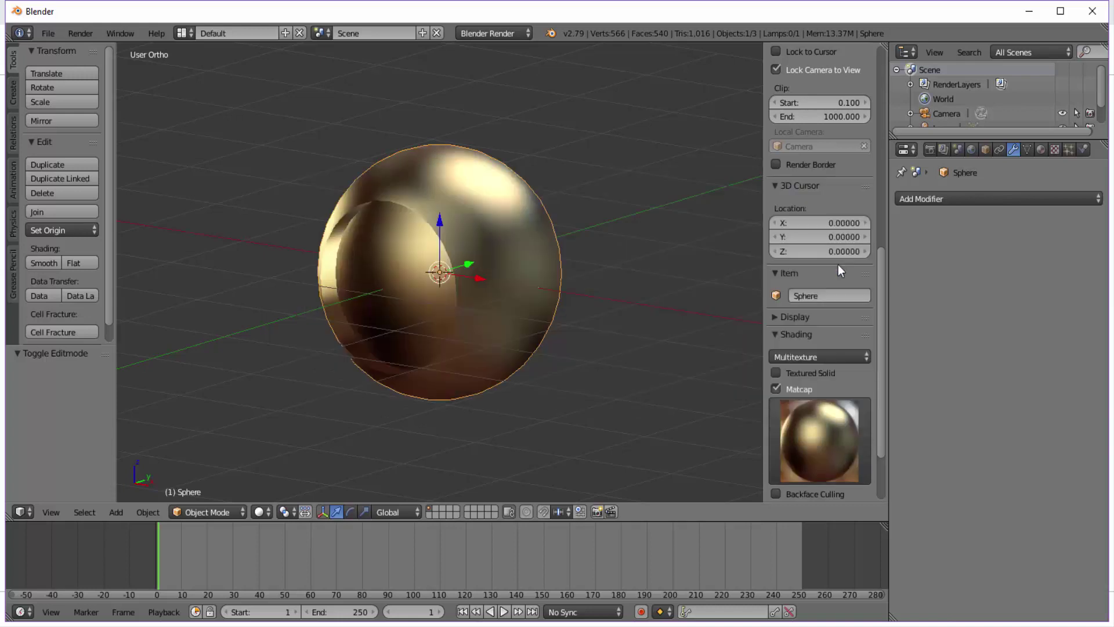
left_click(824, 440)
left_click(693, 210)
Step: Try the dark grey and dark rim-lit matcaps, then settle on the glossy blue matcap
left_click(813, 432)
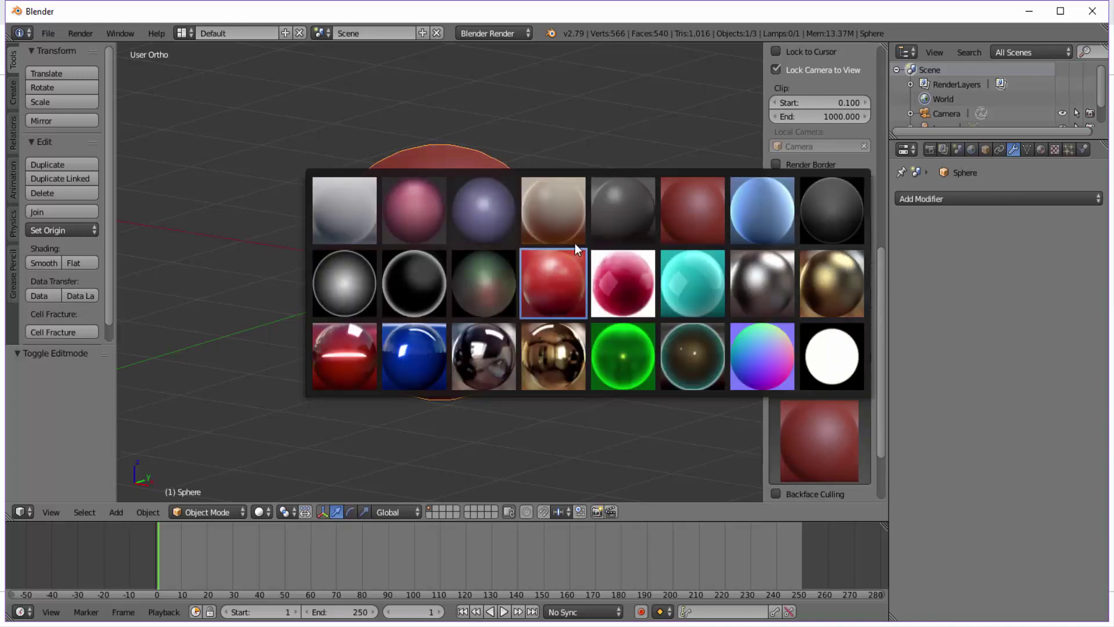
left_click(615, 218)
left_click(777, 409)
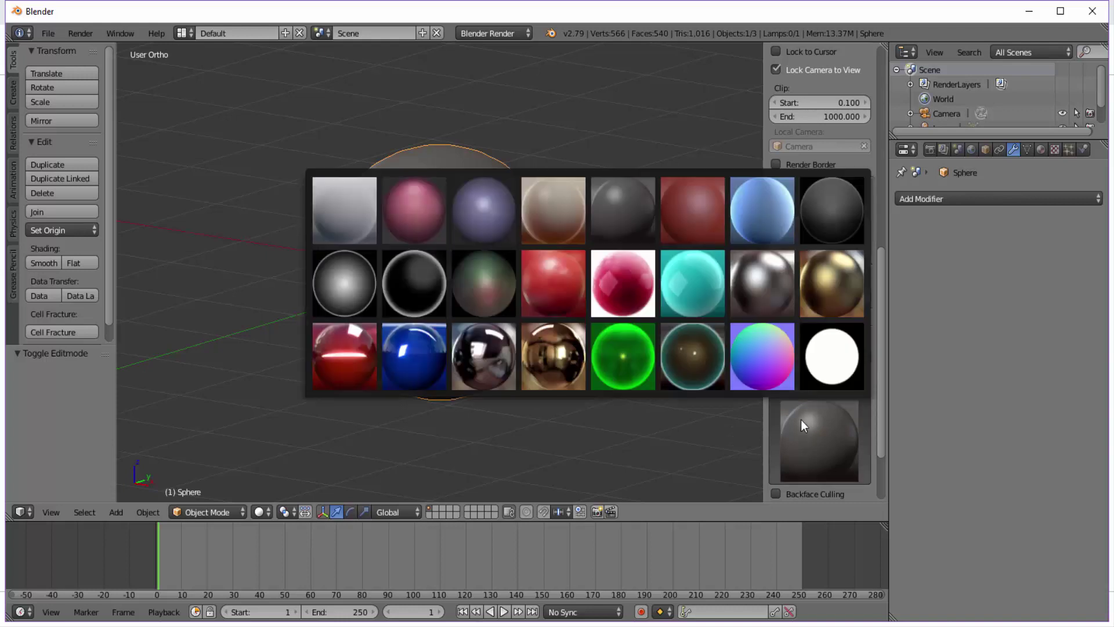
left_click(834, 221)
mouse_move(625, 349)
middle_mouse_down()
mouse_move(574, 340)
mouse_move(656, 313)
mouse_move(608, 354)
middle_mouse_up()
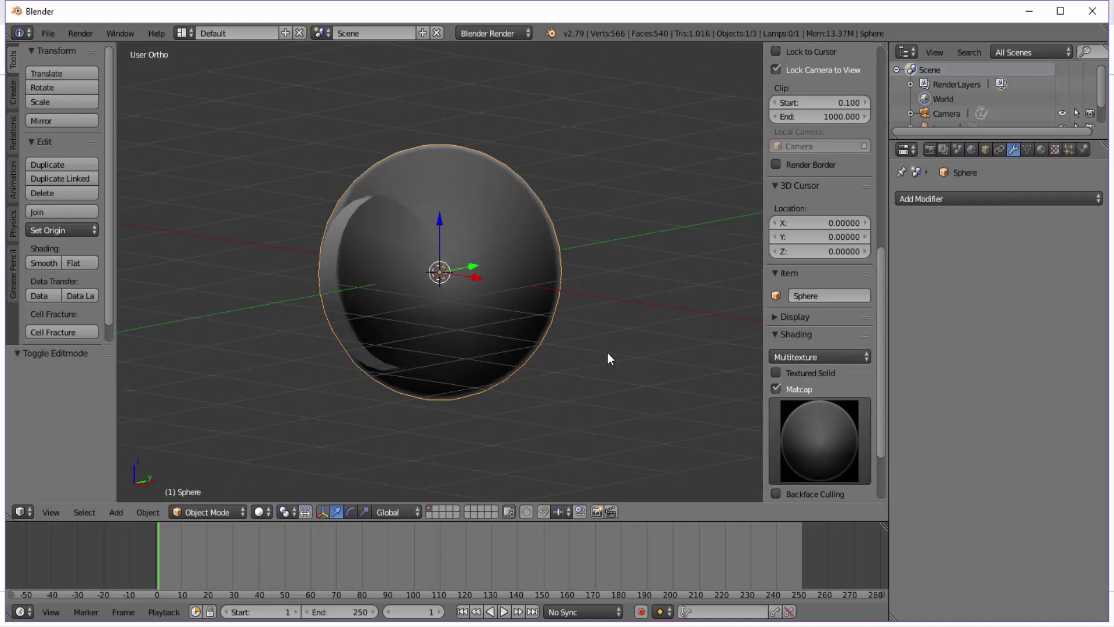
left_click(776, 436)
left_click(429, 361)
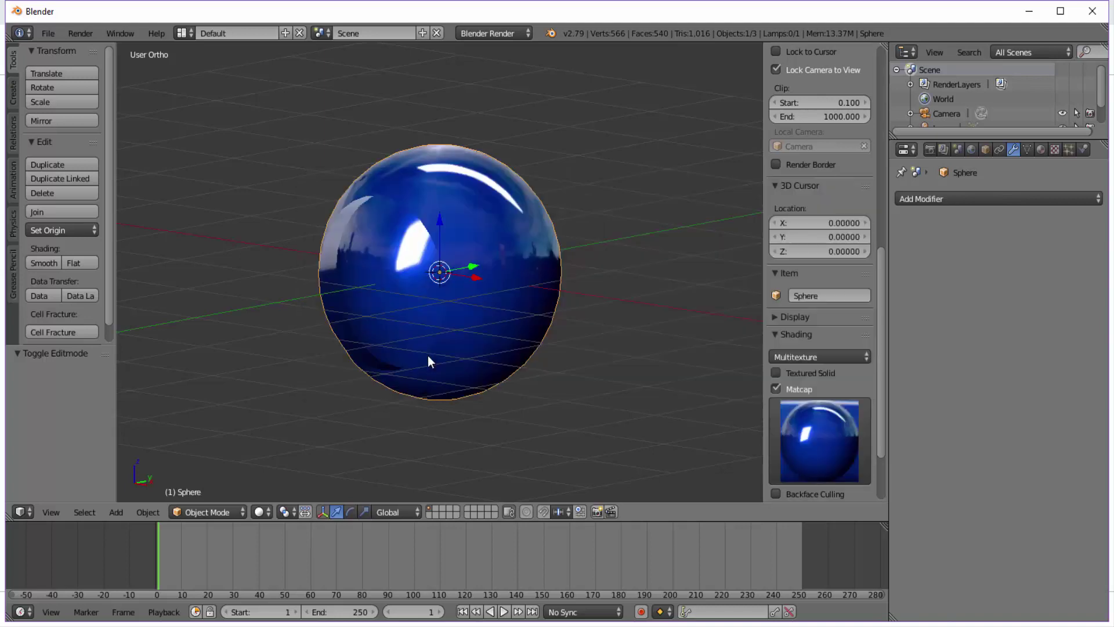
scroll(553, 400, "down", 1)
mouse_move(554, 413)
middle_mouse_down()
mouse_move(579, 399)
mouse_move(575, 417)
mouse_move(561, 415)
mouse_move(576, 305)
middle_mouse_up()
scroll(564, 394, "up", 1)
scroll(591, 385, "up", 1)
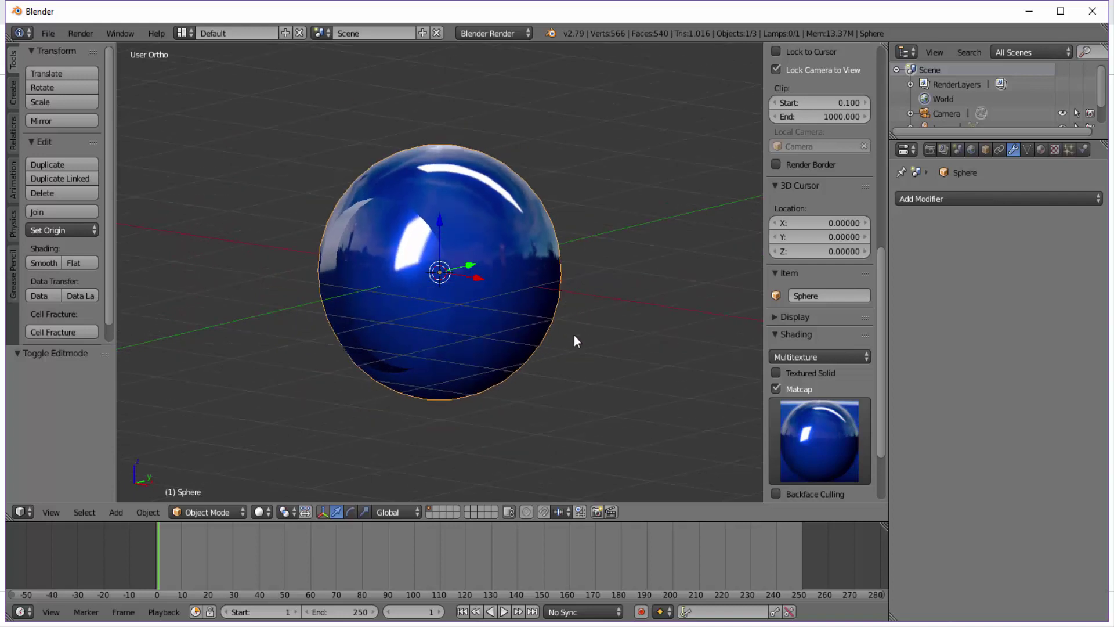
key("ctrl+z")
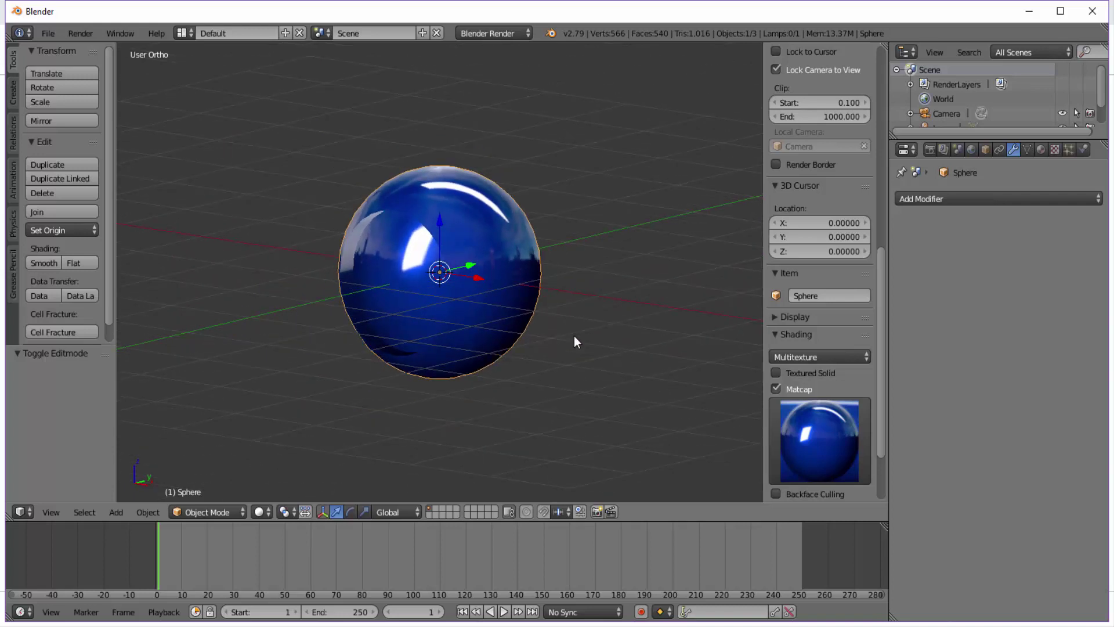
left_click(262, 512)
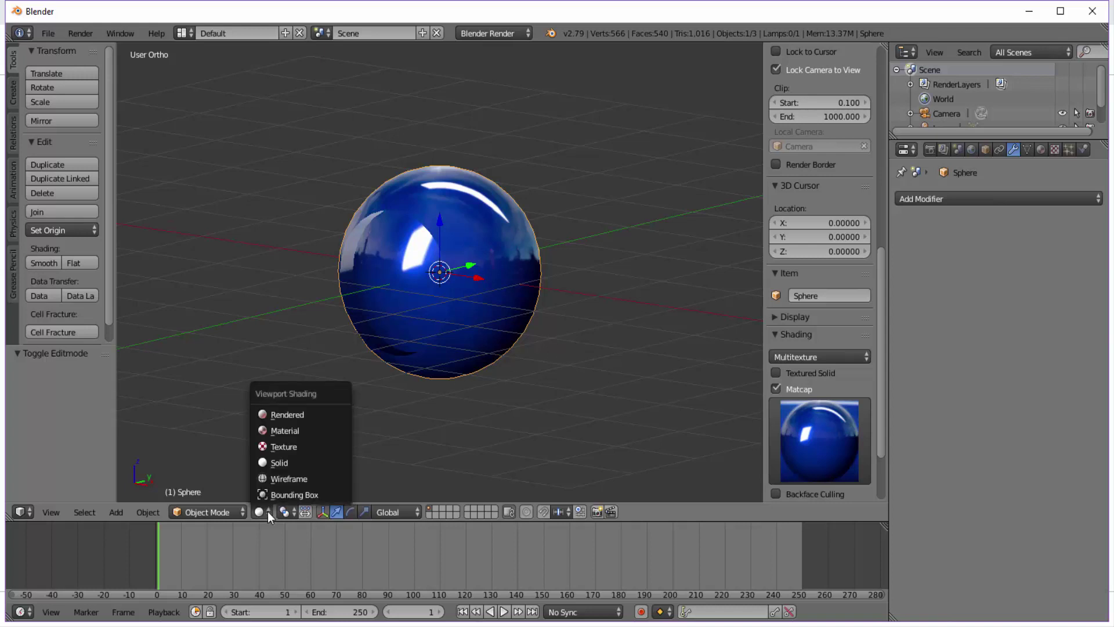
left_click(289, 447)
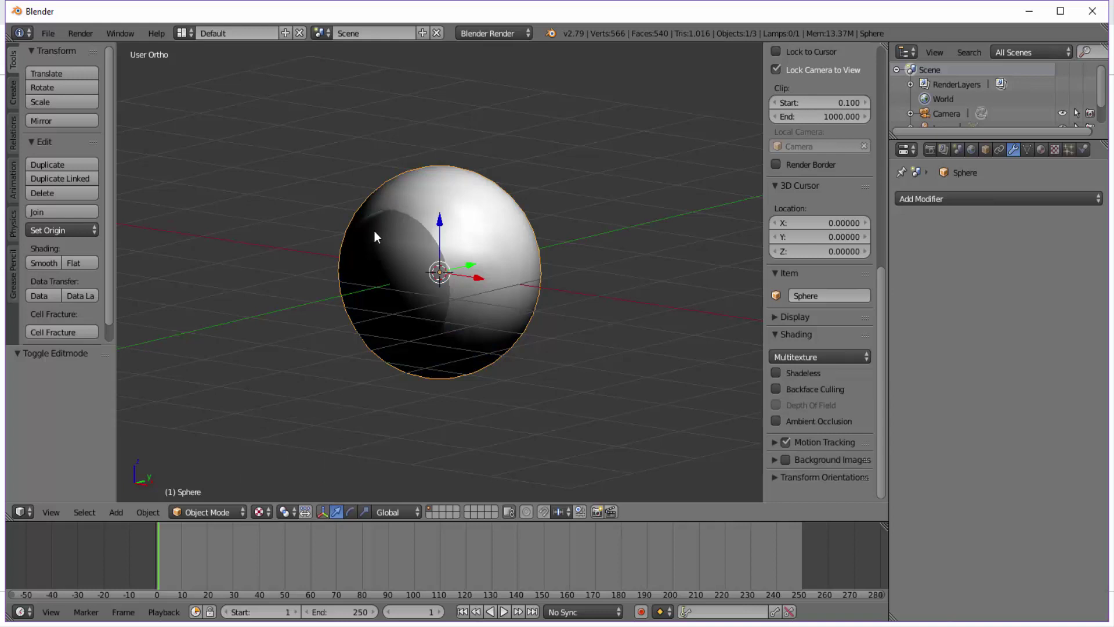
left_click(269, 510)
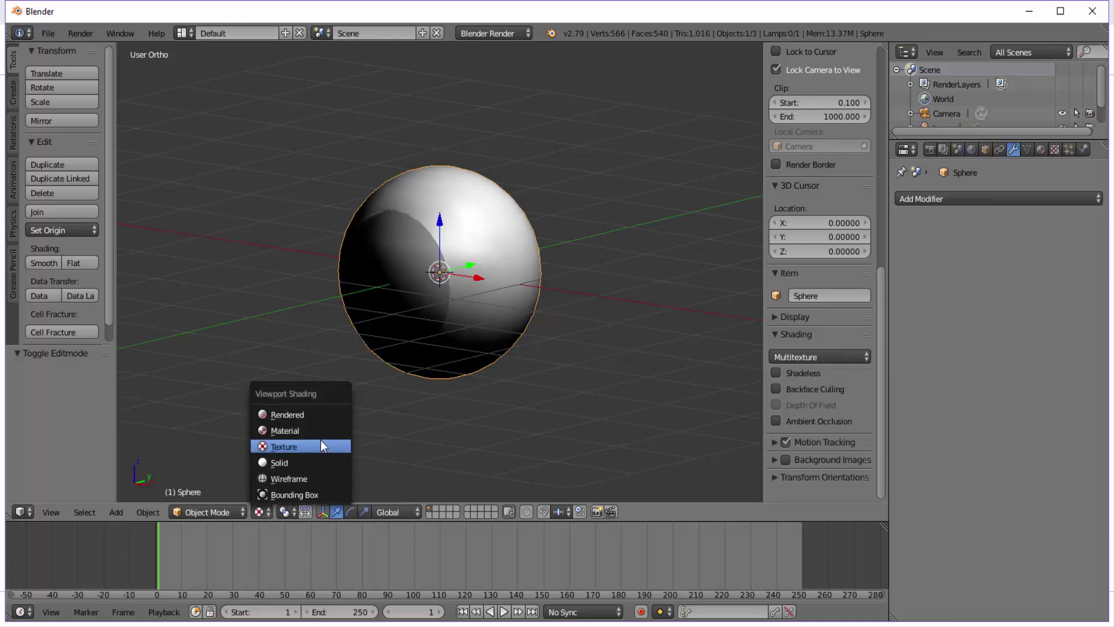
left_click(293, 430)
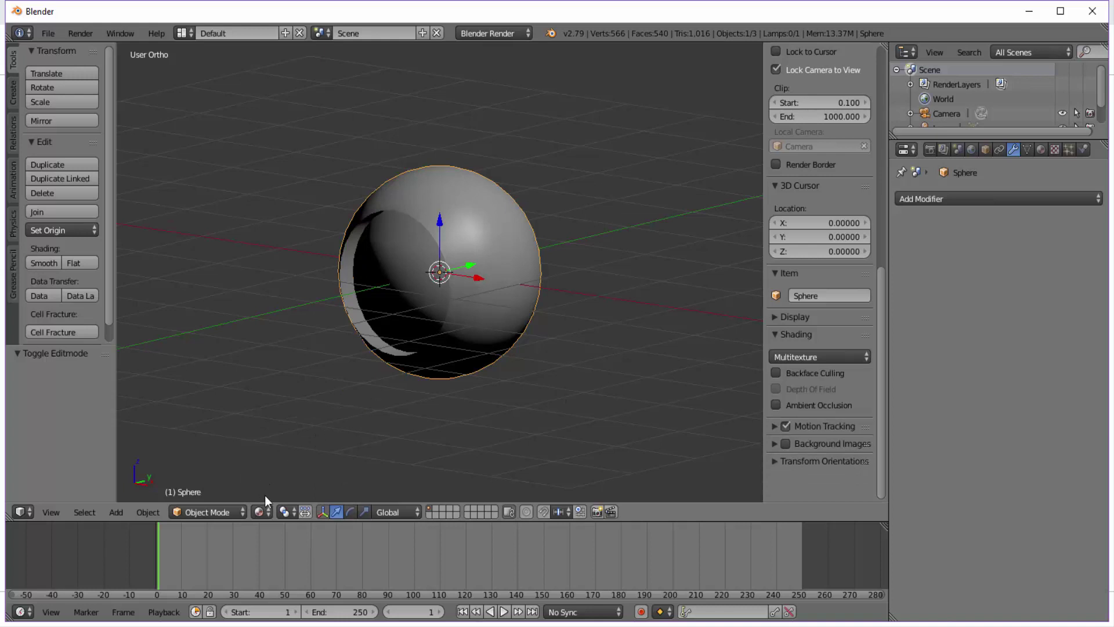
left_click(260, 512)
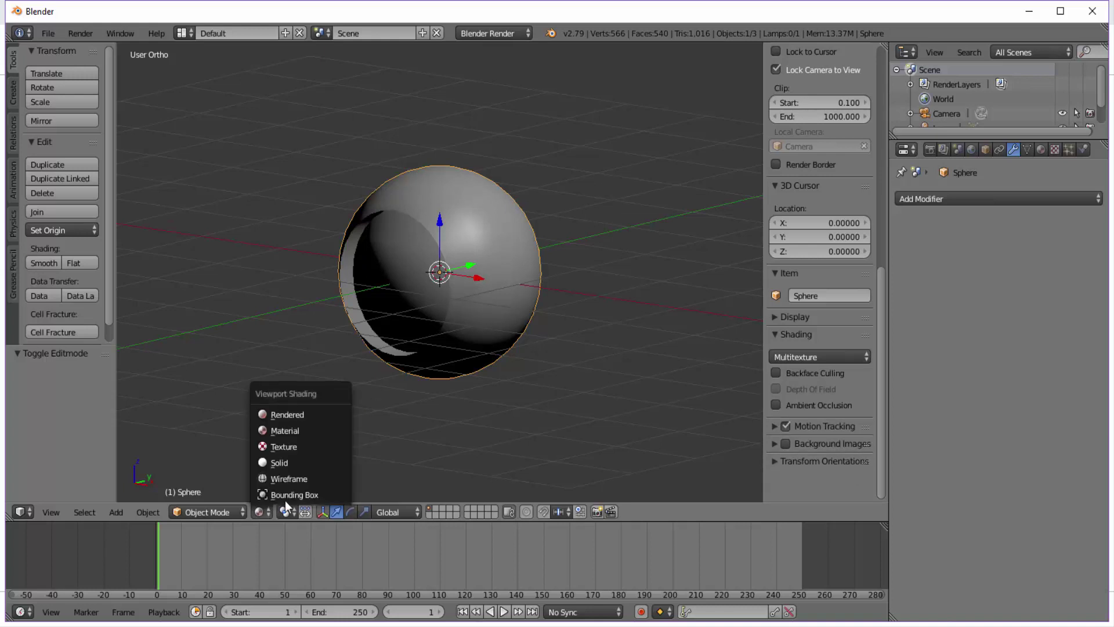
left_click(316, 415)
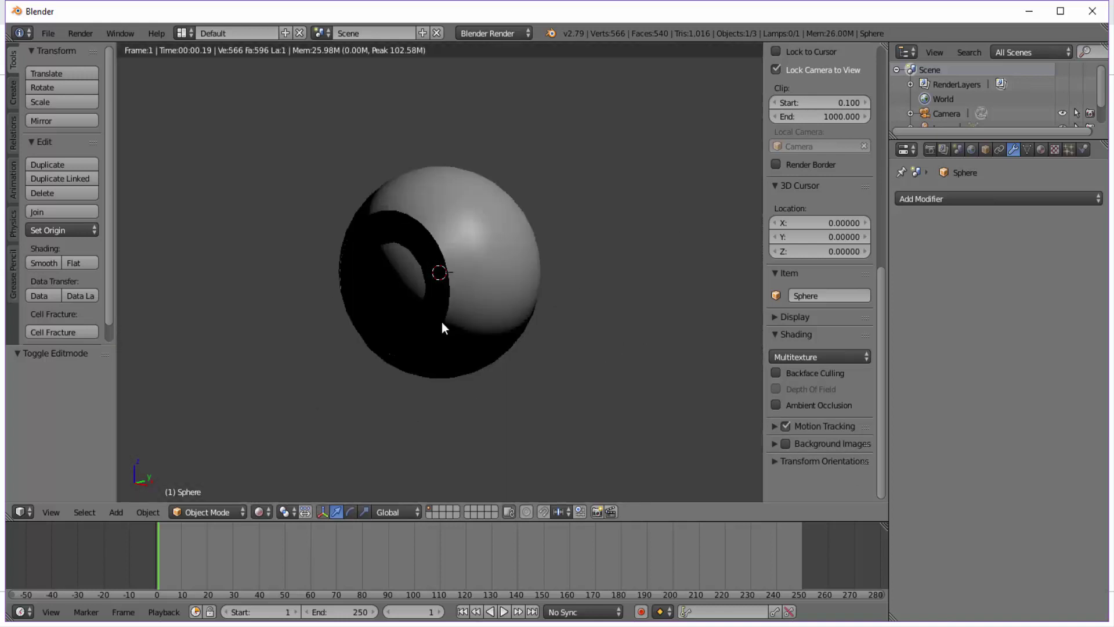
left_click(261, 512)
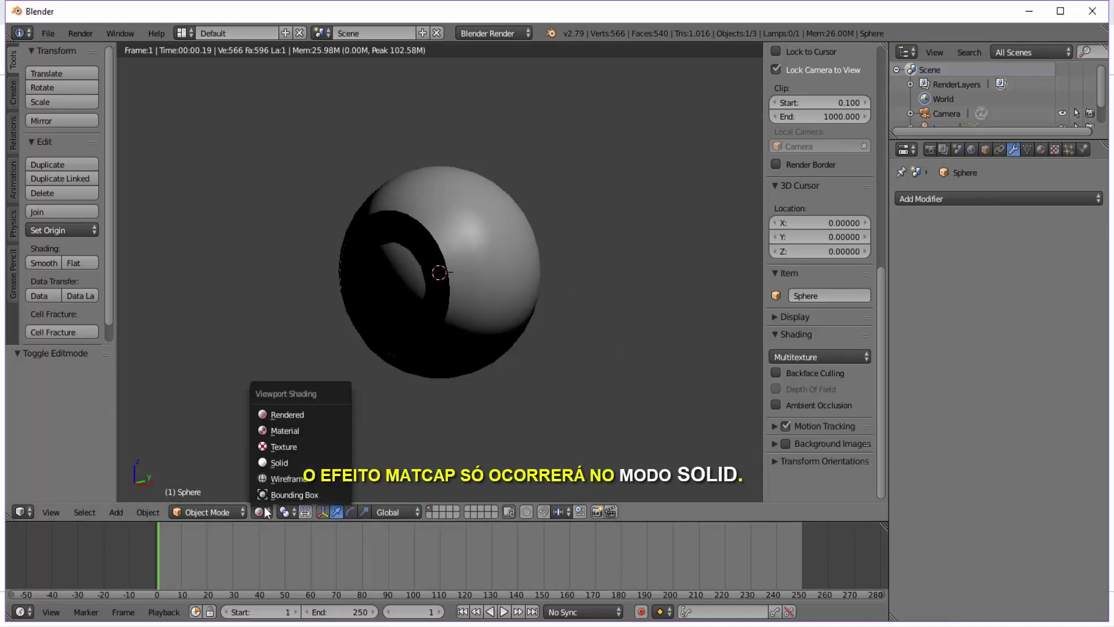
left_click(278, 462)
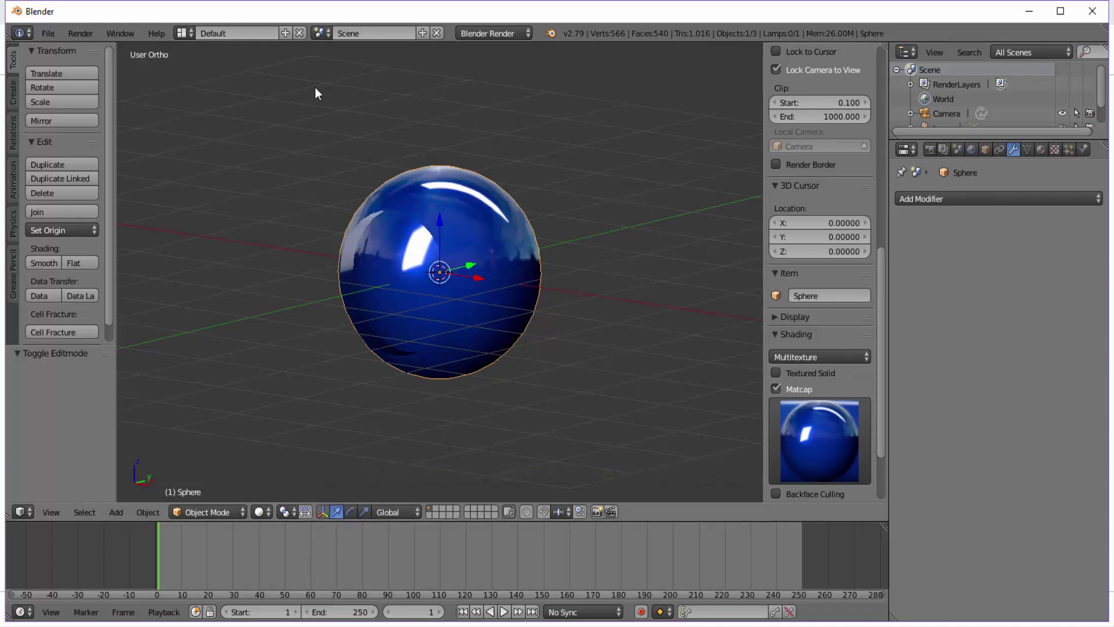
left_click(82, 34)
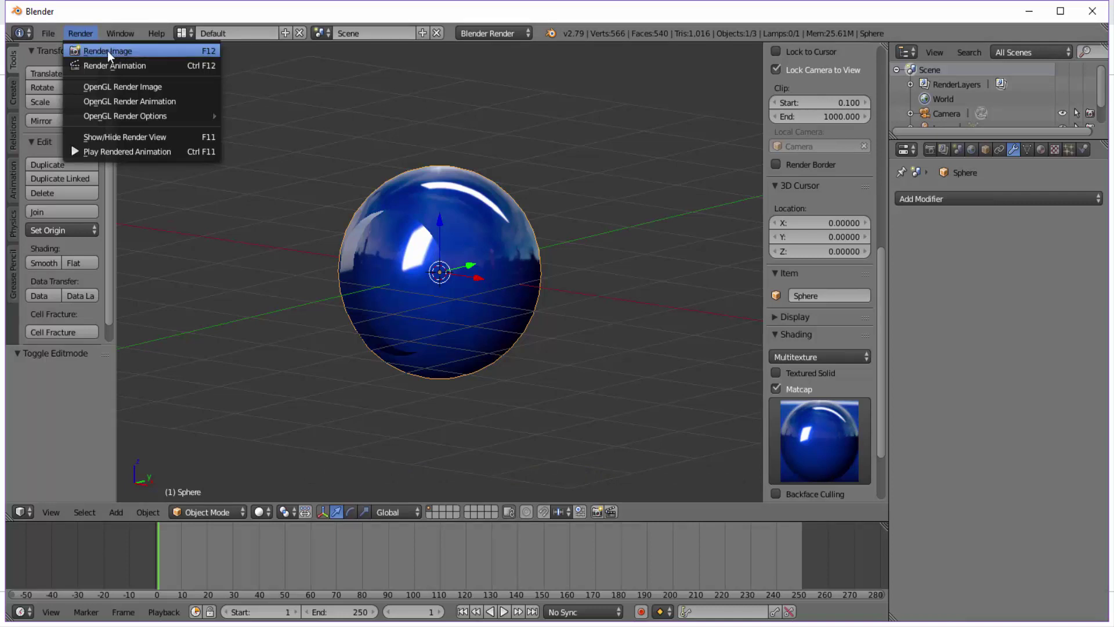
left_click(140, 50)
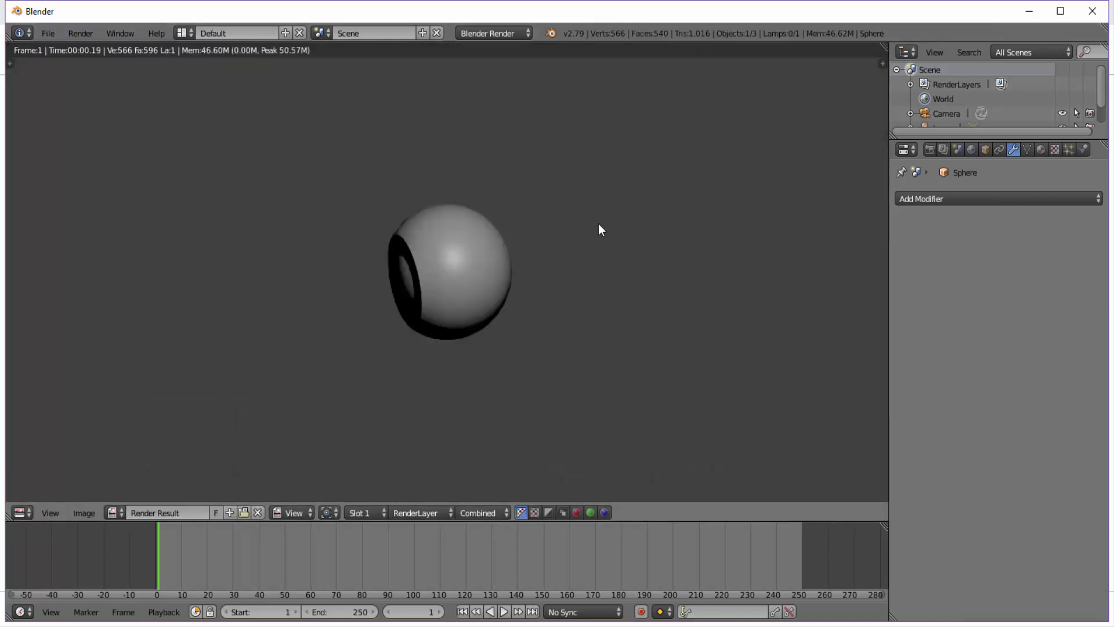
key("Escape")
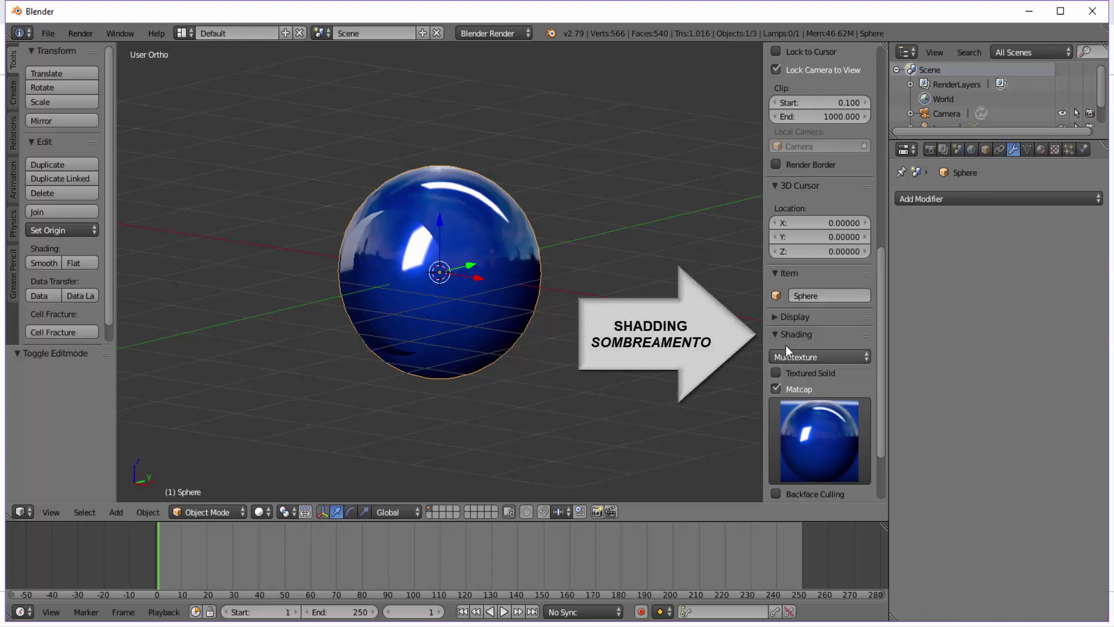
Step: Switch material shading to GLSL and make an OpenGL render of the blue matcap sphere
left_click(811, 354)
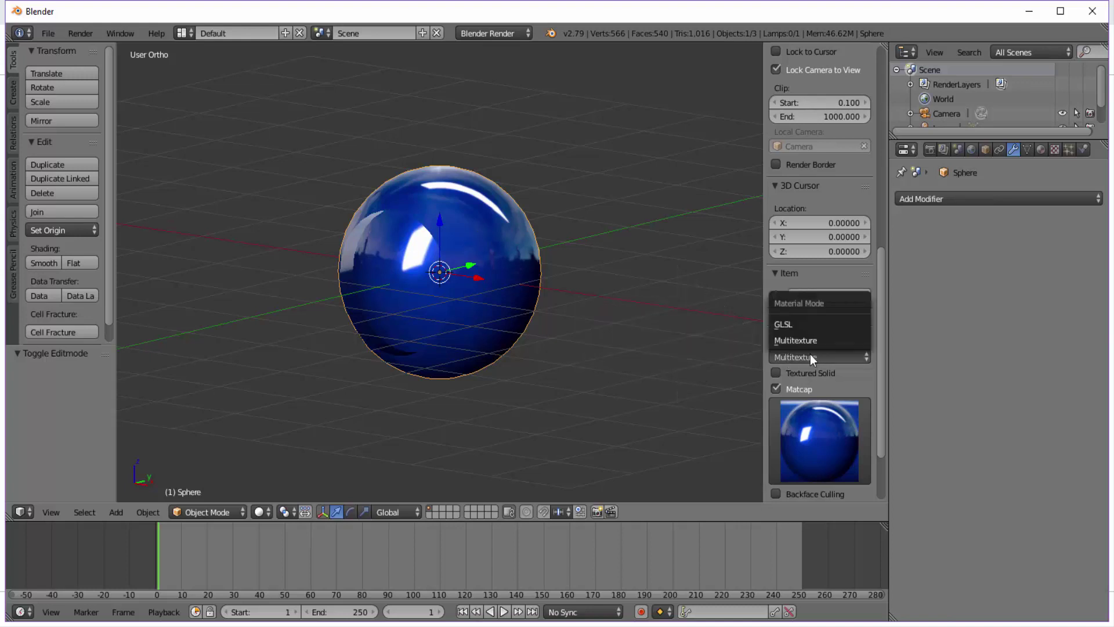
left_click(801, 324)
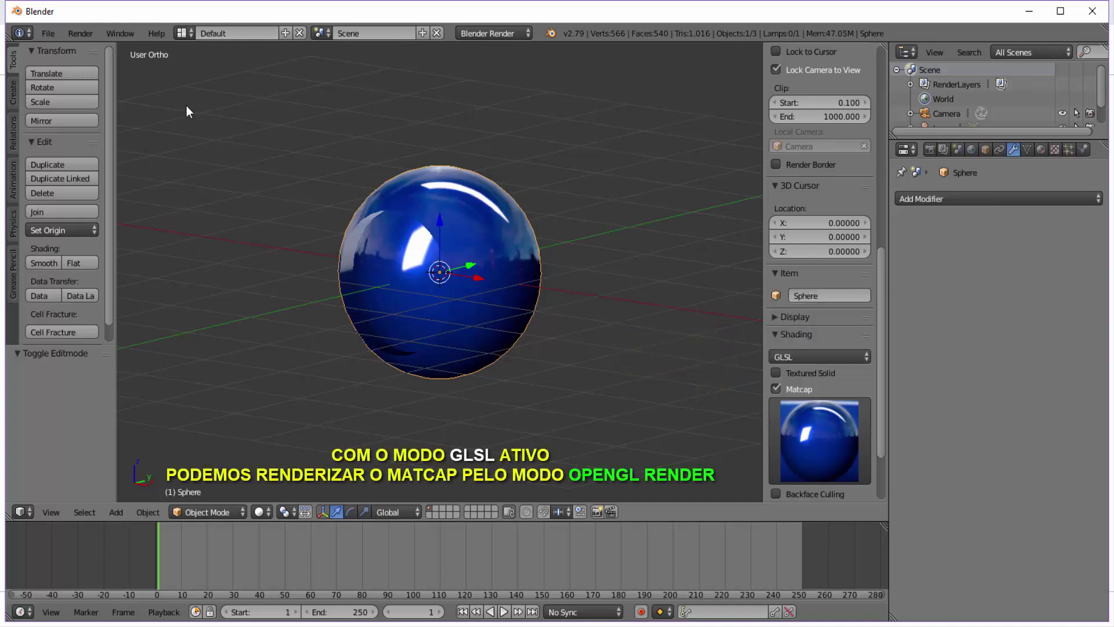
left_click(81, 33)
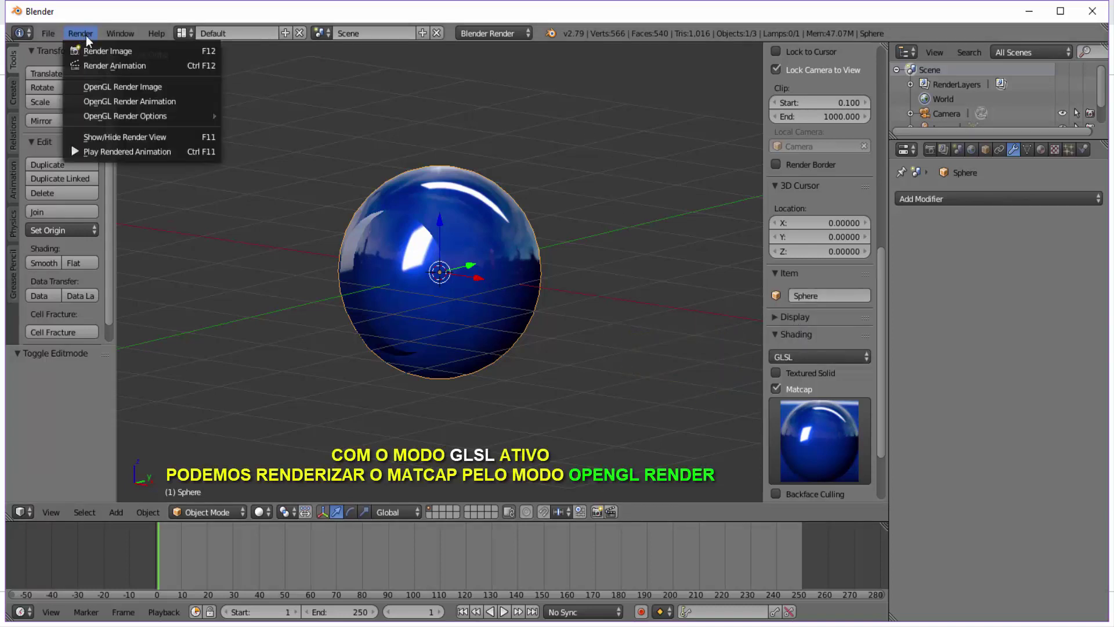
left_click(126, 89)
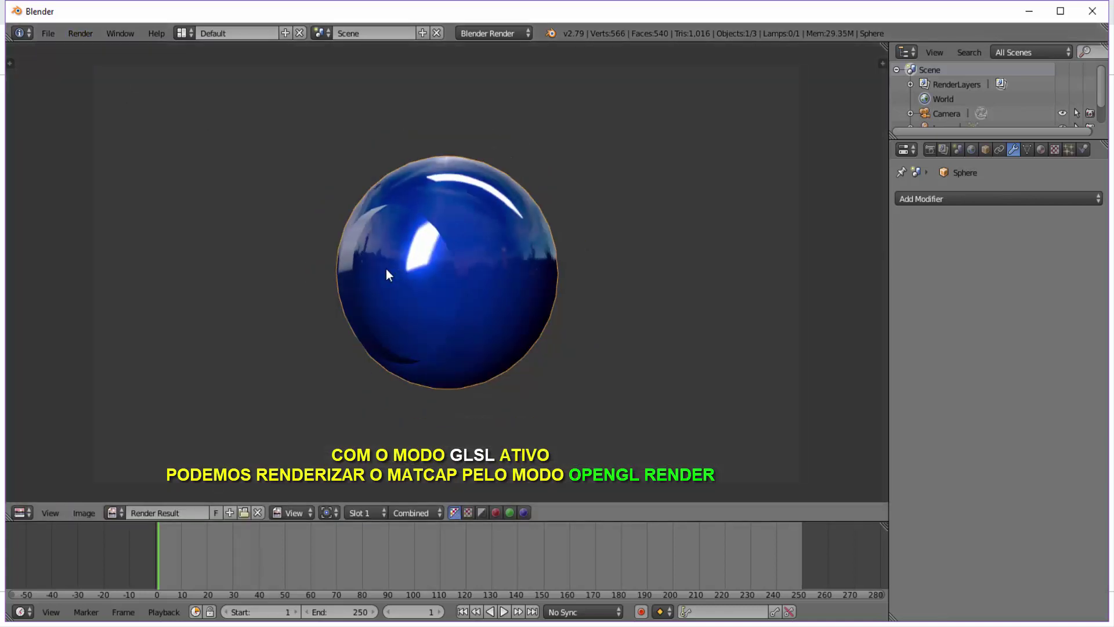
scroll(427, 259, "up", 2)
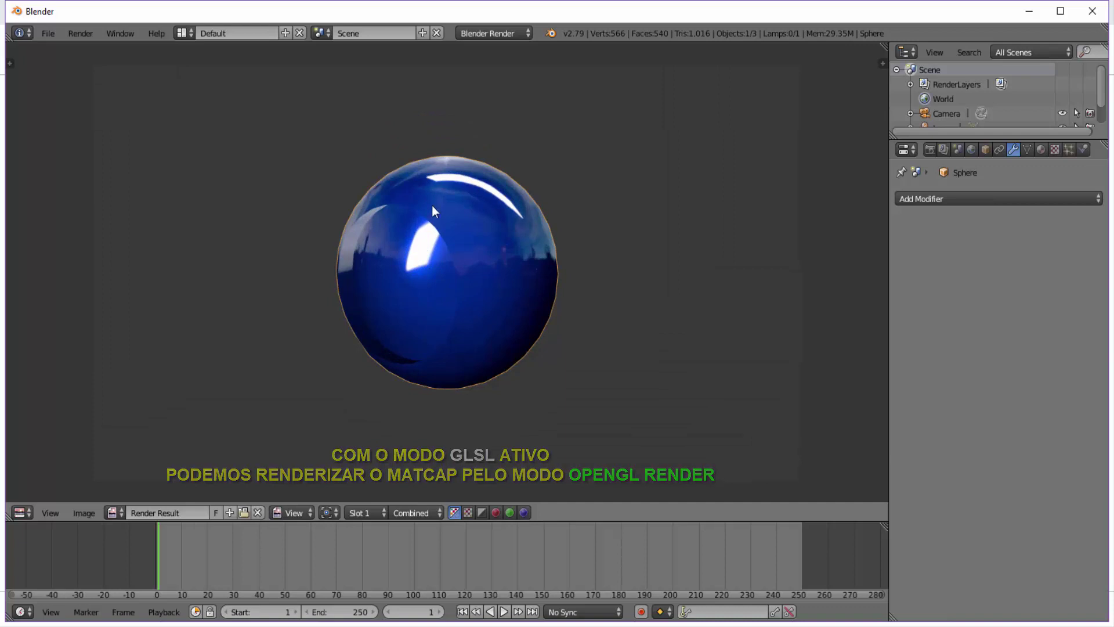
key("Escape")
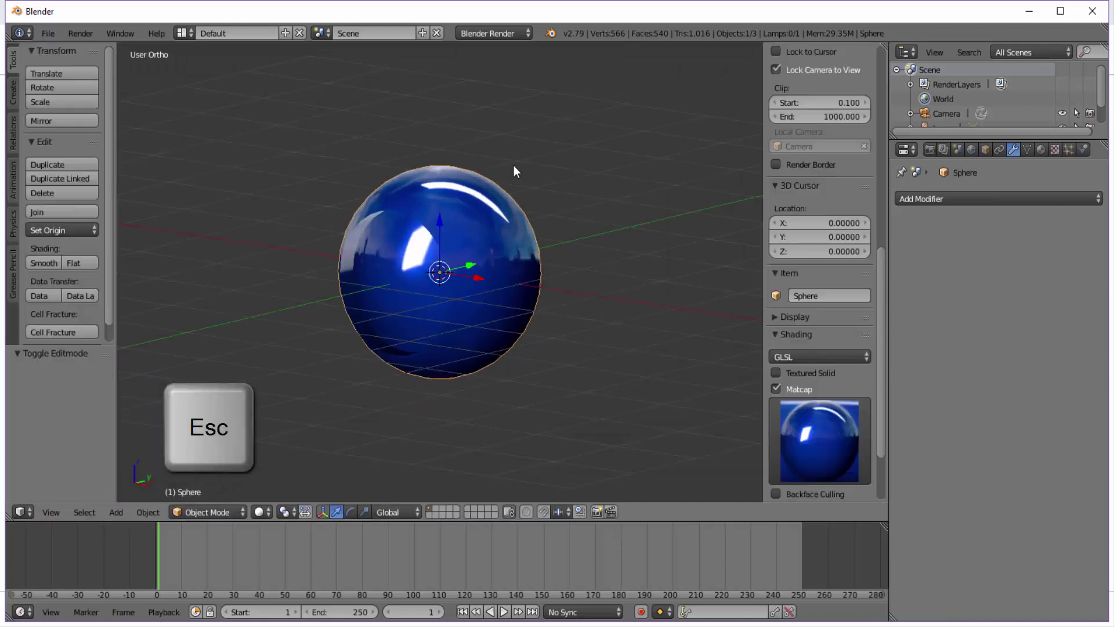
scroll(568, 248, "up", 1)
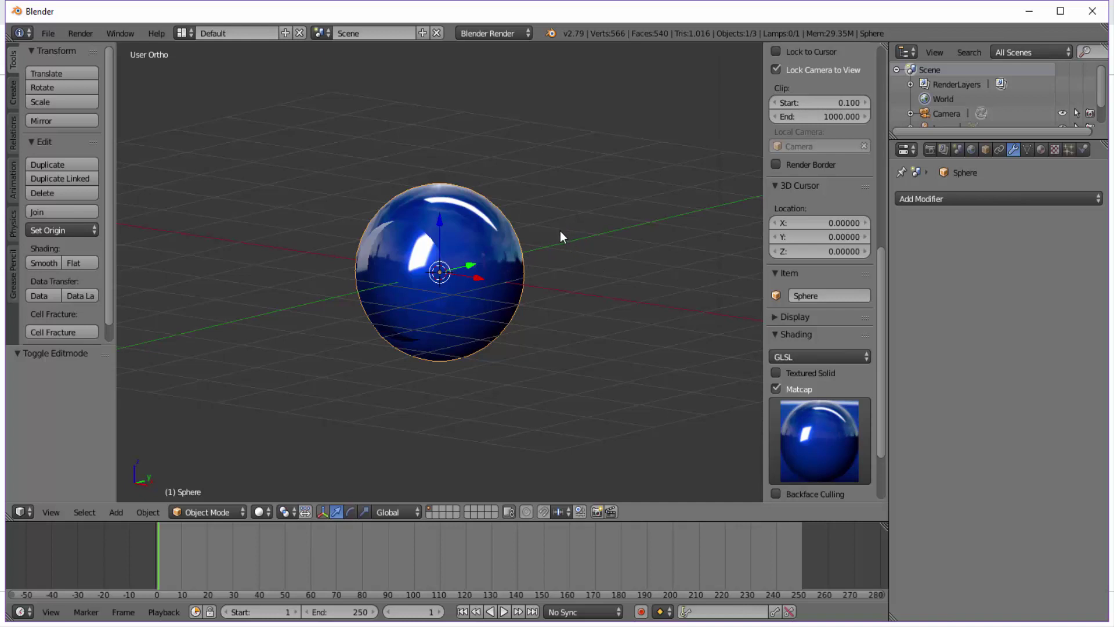
Step: Add a Suzanne monkey and move it right along Y beside the sphere
key("shift+a")
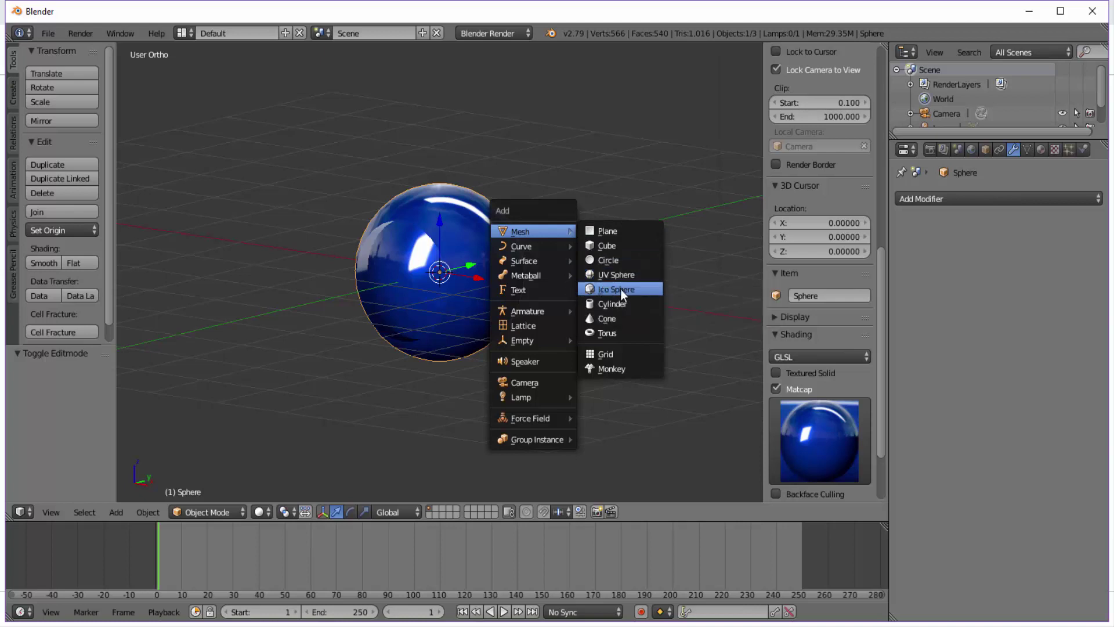
left_click(612, 368)
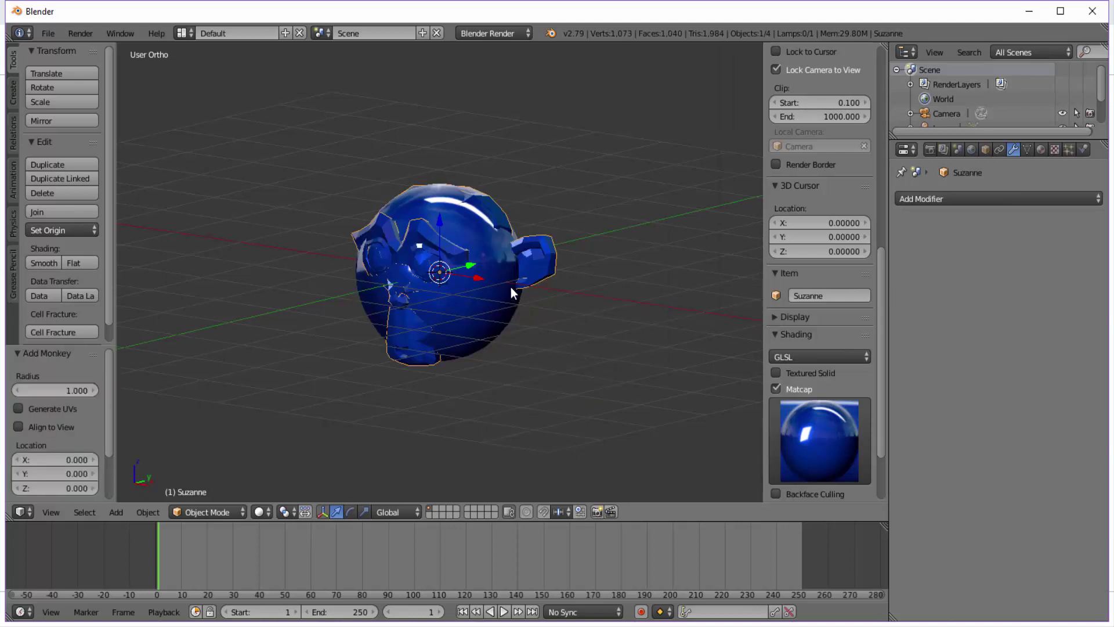
left_click_drag(472, 266, 627, 232)
scroll(652, 255, "up", 2)
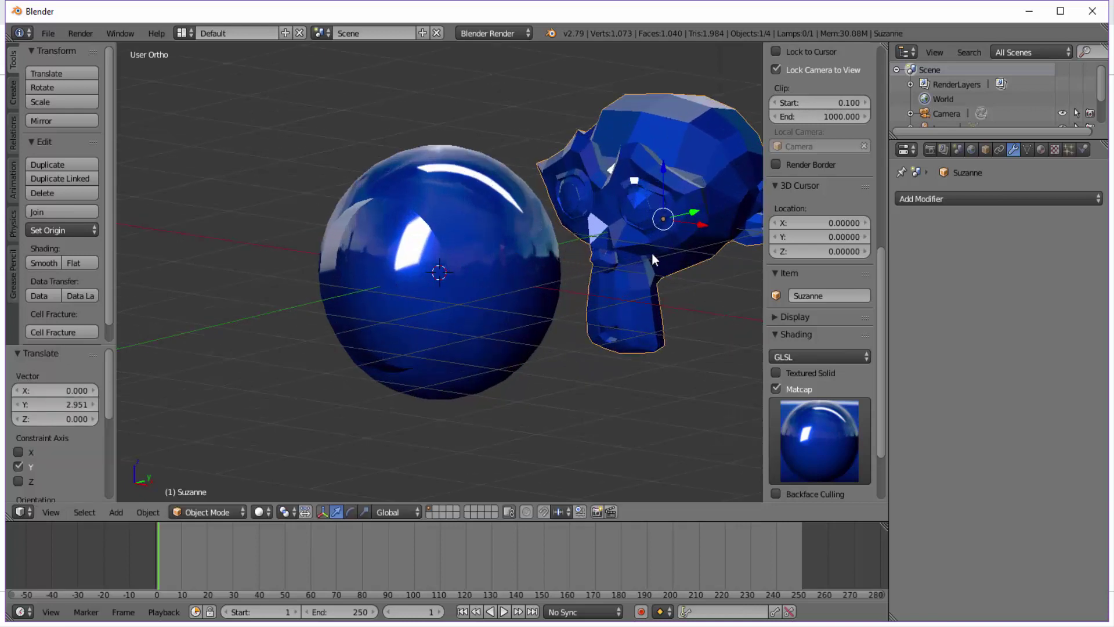
scroll(652, 254, "down", 2)
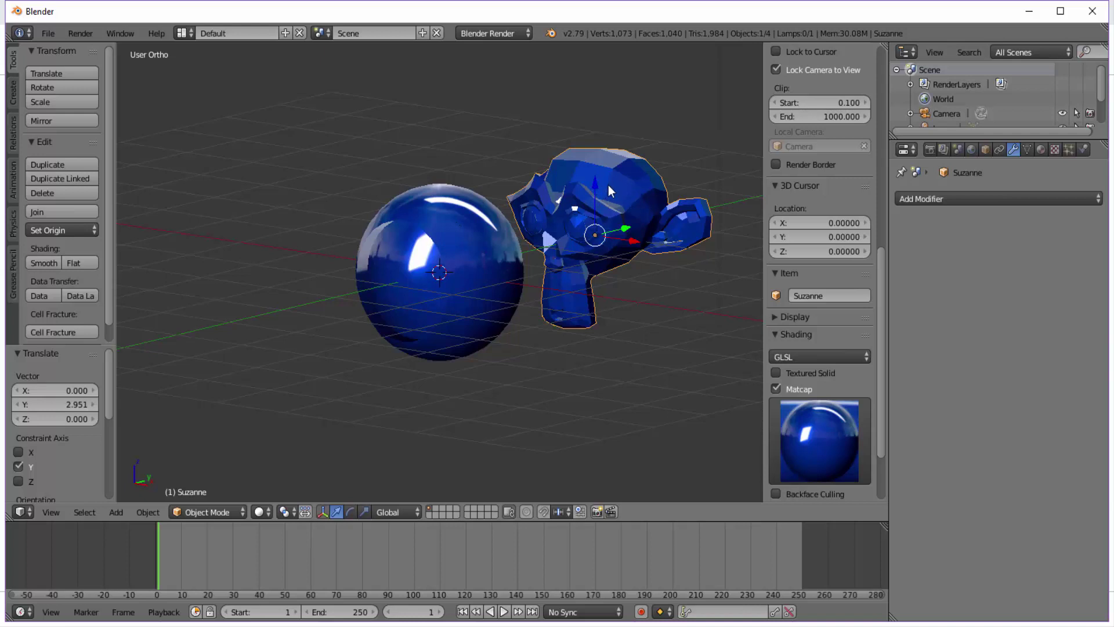
Step: Smooth-shade Suzanne and apply a Subdivision Surface modifier to it
left_click(48, 263)
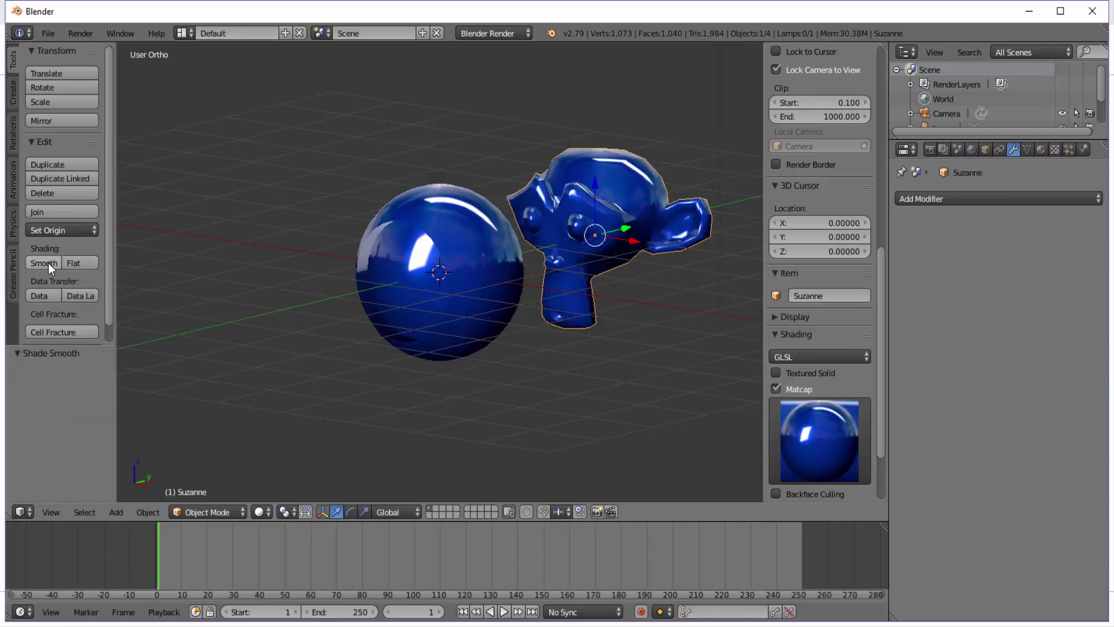
left_click(939, 198)
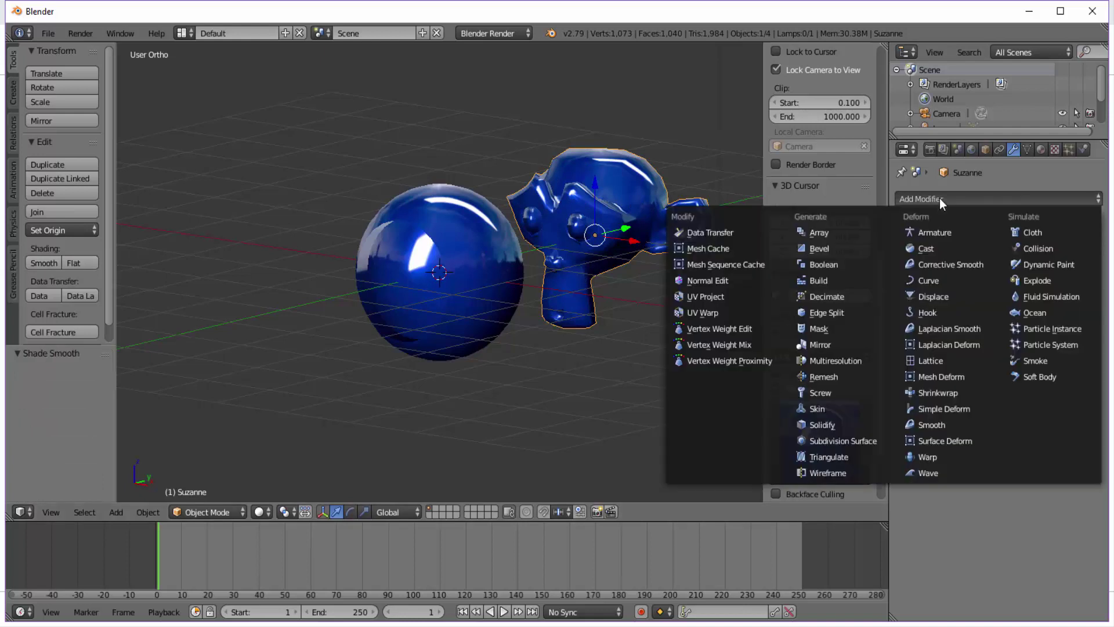
left_click(837, 440)
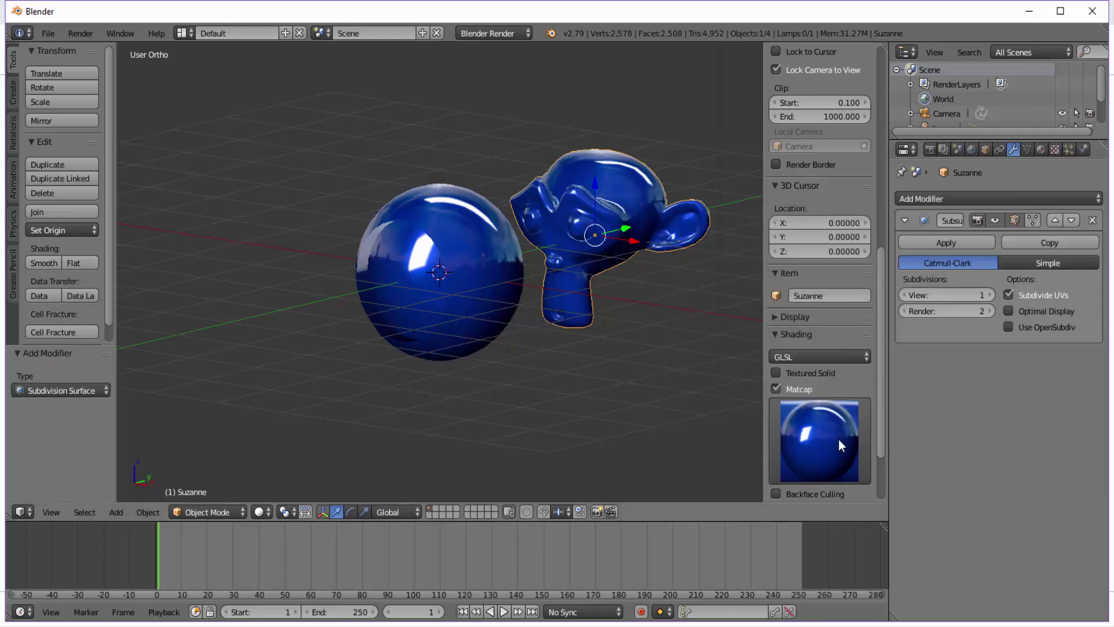
left_click(949, 243)
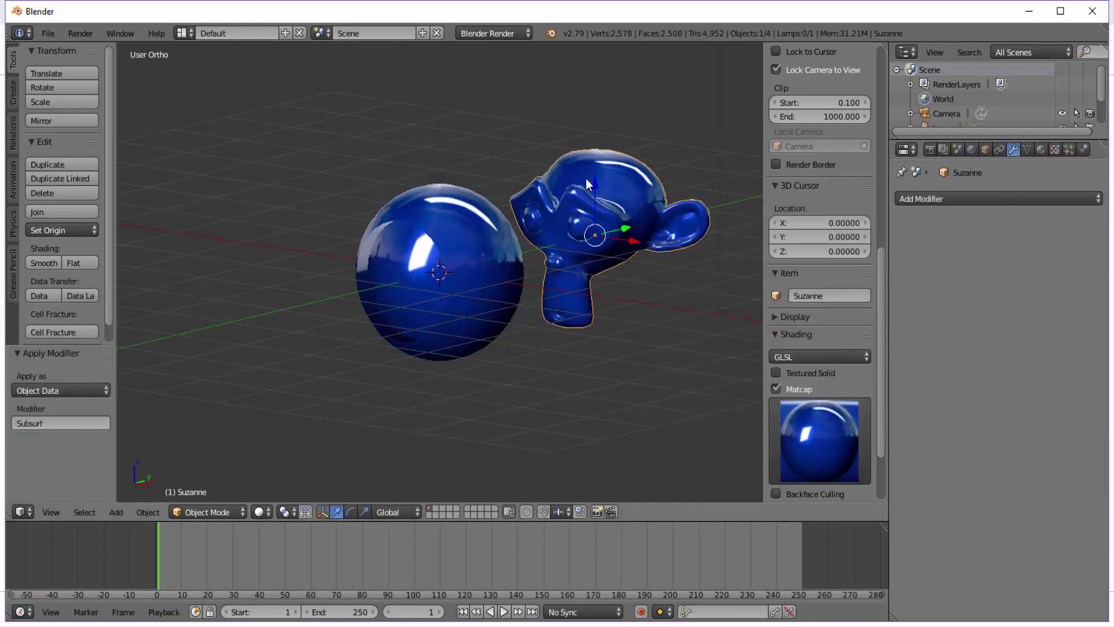
Step: Reselect the sphere and reset the 3D cursor to the world centre
scroll(622, 190, "down", 1)
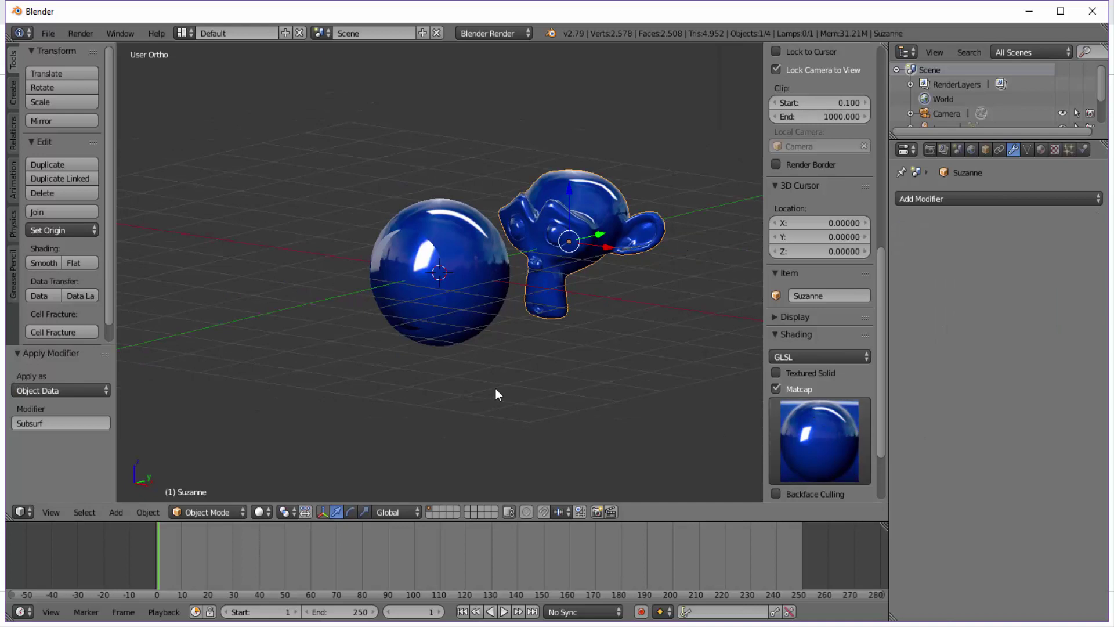
right_click(465, 314)
key("shift+c")
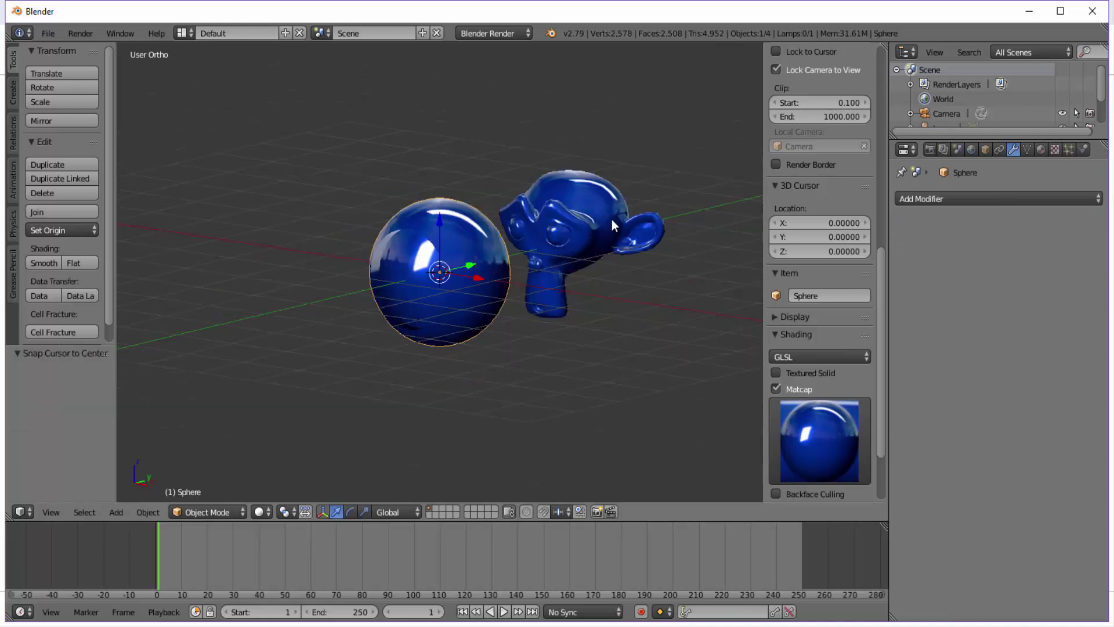
Step: Preview the pink matcap on the sphere and light-blue on Suzanne, then turn Matcap off
left_click(805, 420)
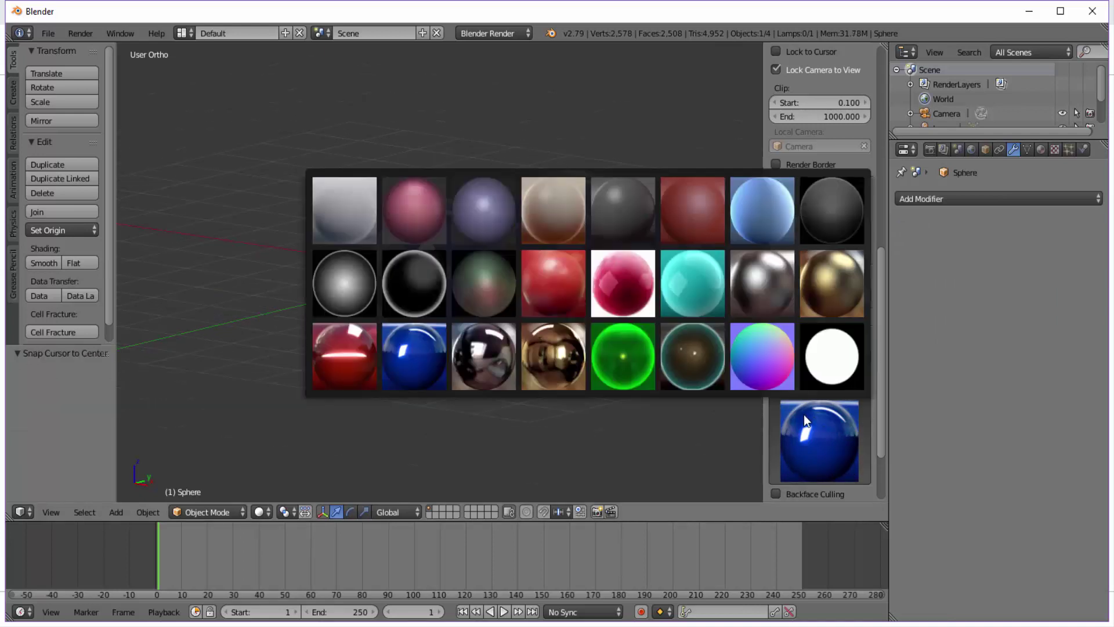
left_click(620, 291)
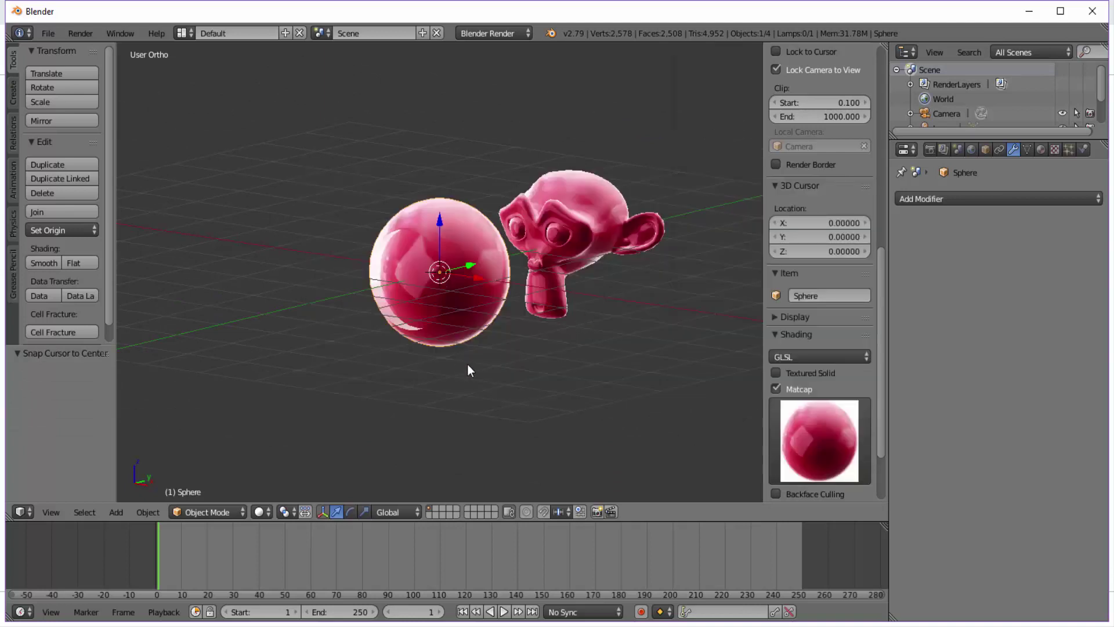
right_click(566, 231)
left_click(832, 437)
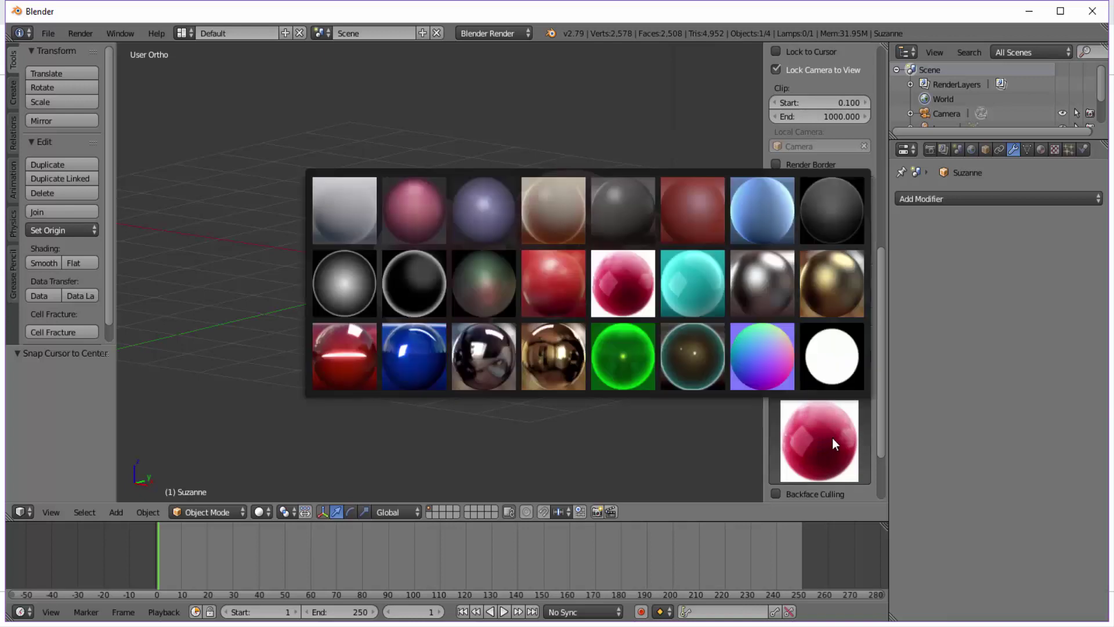
left_click(765, 210)
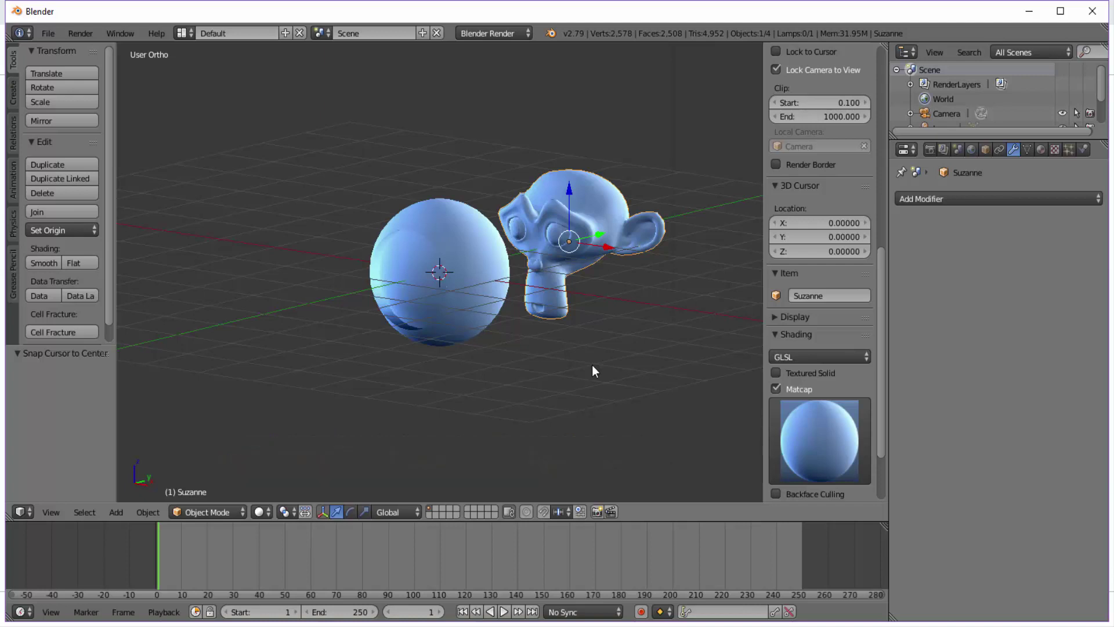
left_click(261, 511)
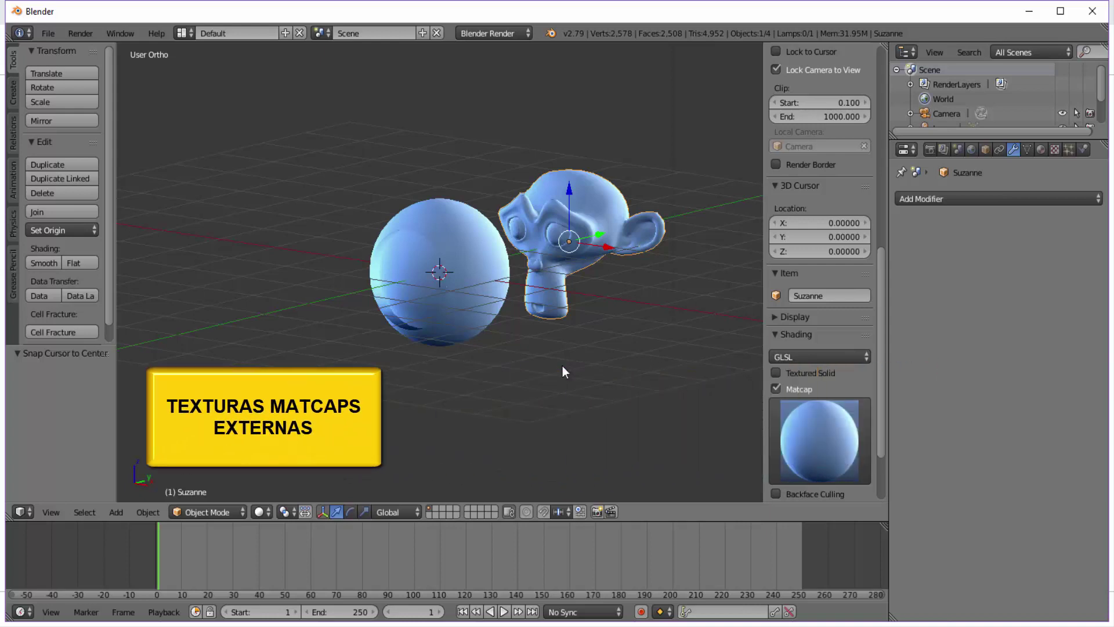
left_click(776, 389)
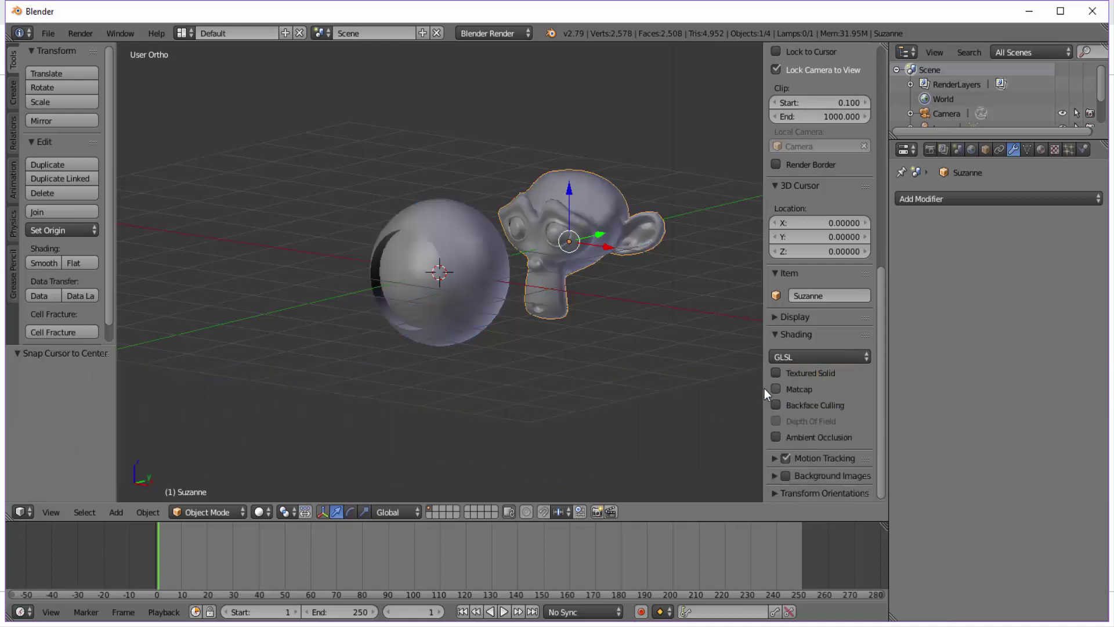
Step: Move the sphere -1.474 along Y away from Suzanne and open the screen layout list
right_click(462, 225)
left_click_drag(481, 259, 409, 280)
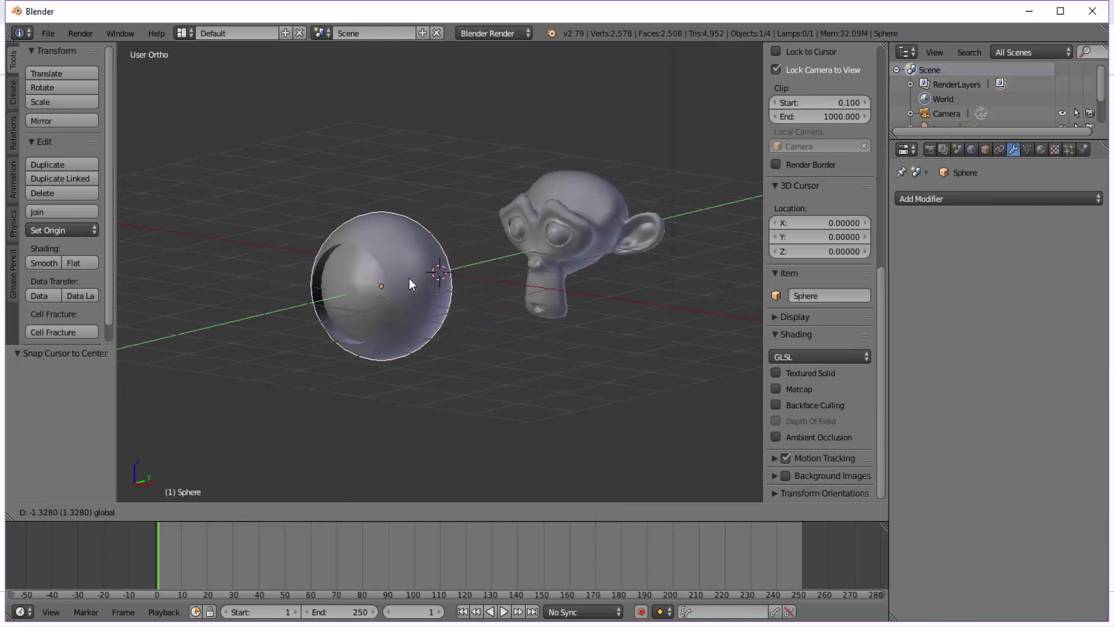
scroll(577, 374, "down", 1)
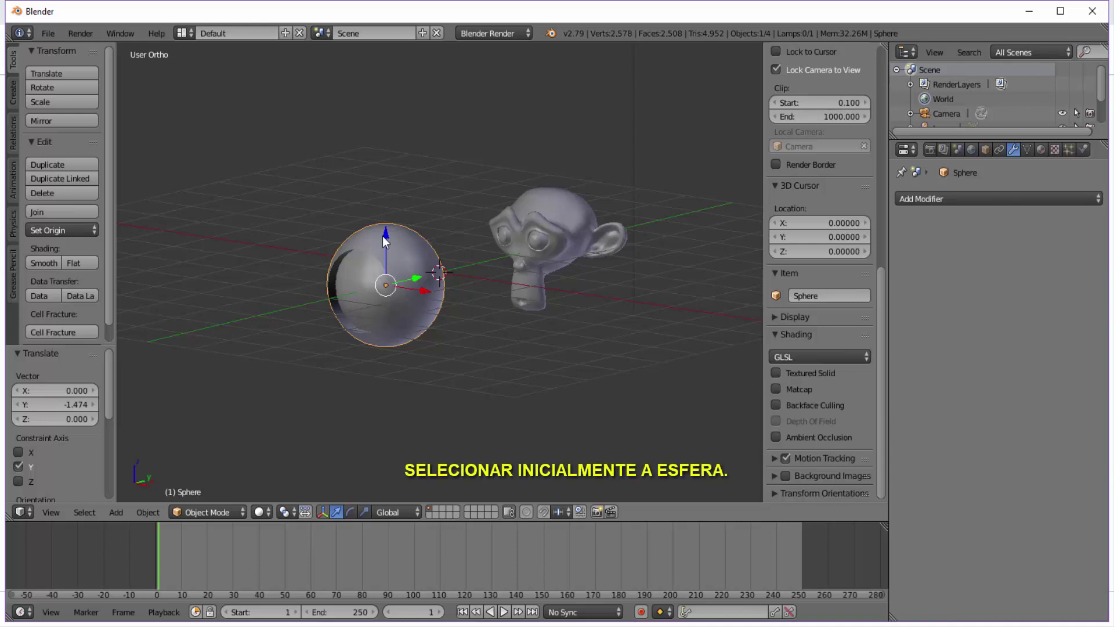
left_click(186, 33)
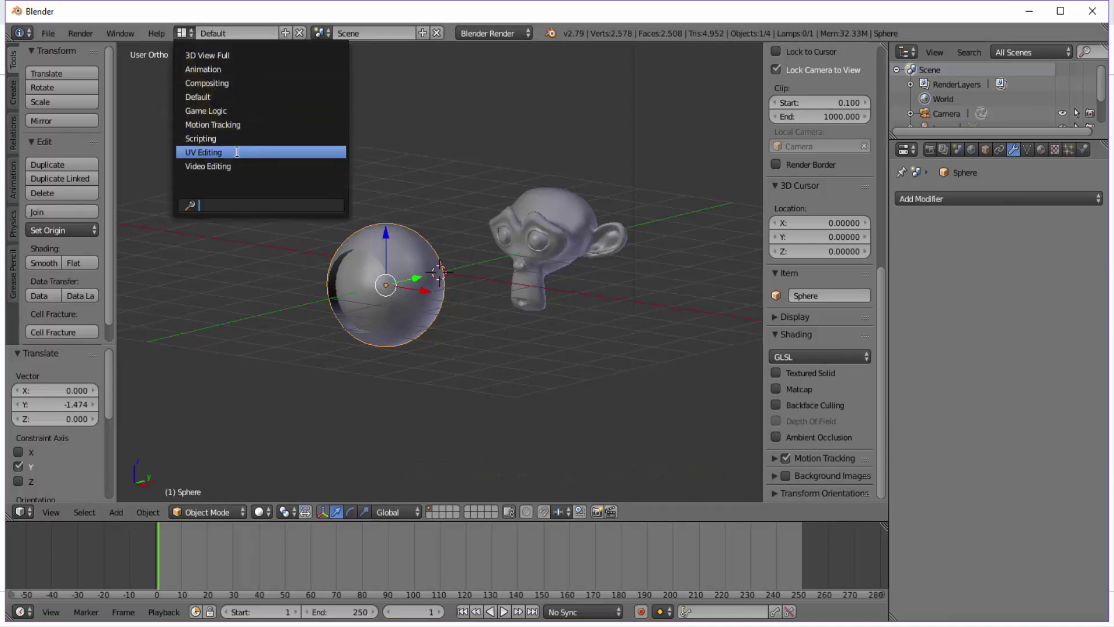
Step: Choose the UV Editing layout, orbit closer to the sphere, and enter Edit Mode
left_click(203, 152)
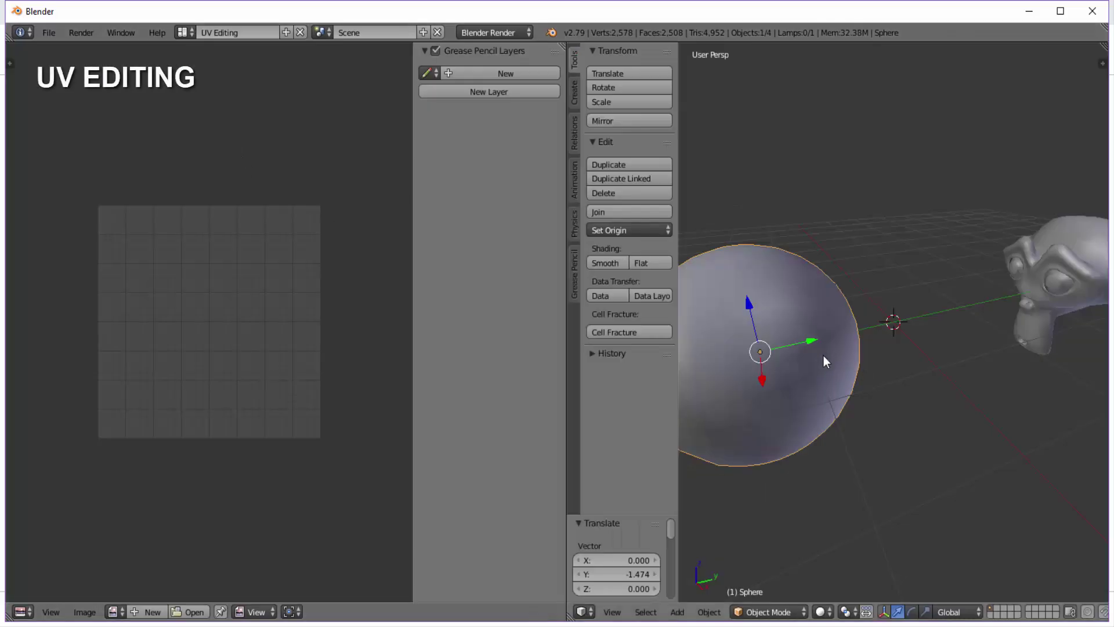
middle_click_drag(824, 358, 953, 317)
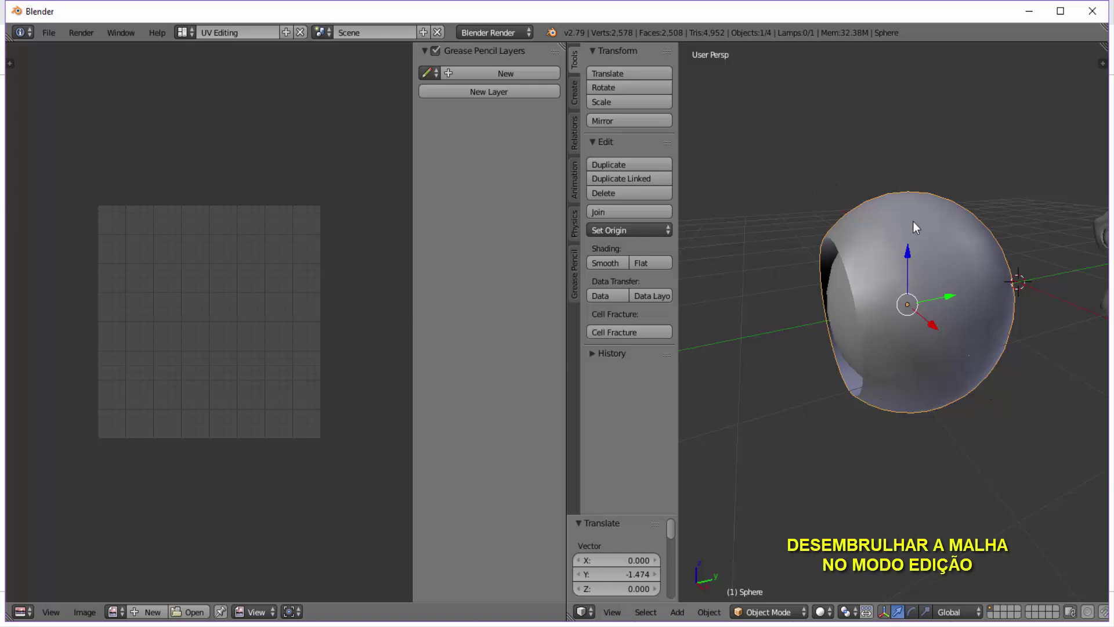
left_click(768, 612)
left_click(772, 579)
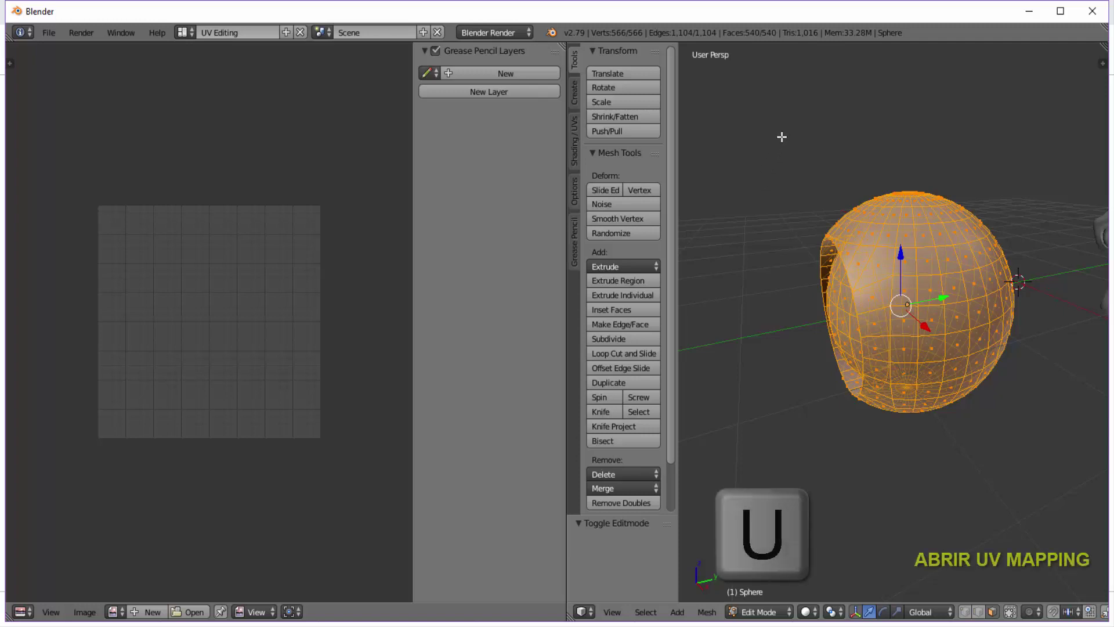
Step: Smart UV Project the sphere, select all UV islands, then switch to the browser's matcap listing
key("u")
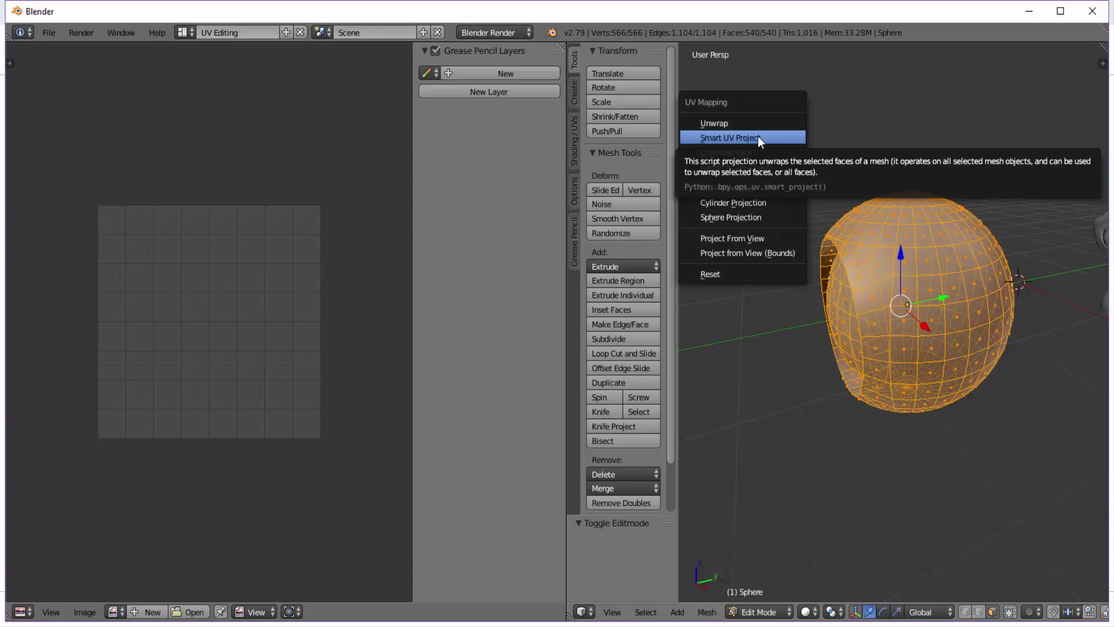
left_click(718, 140)
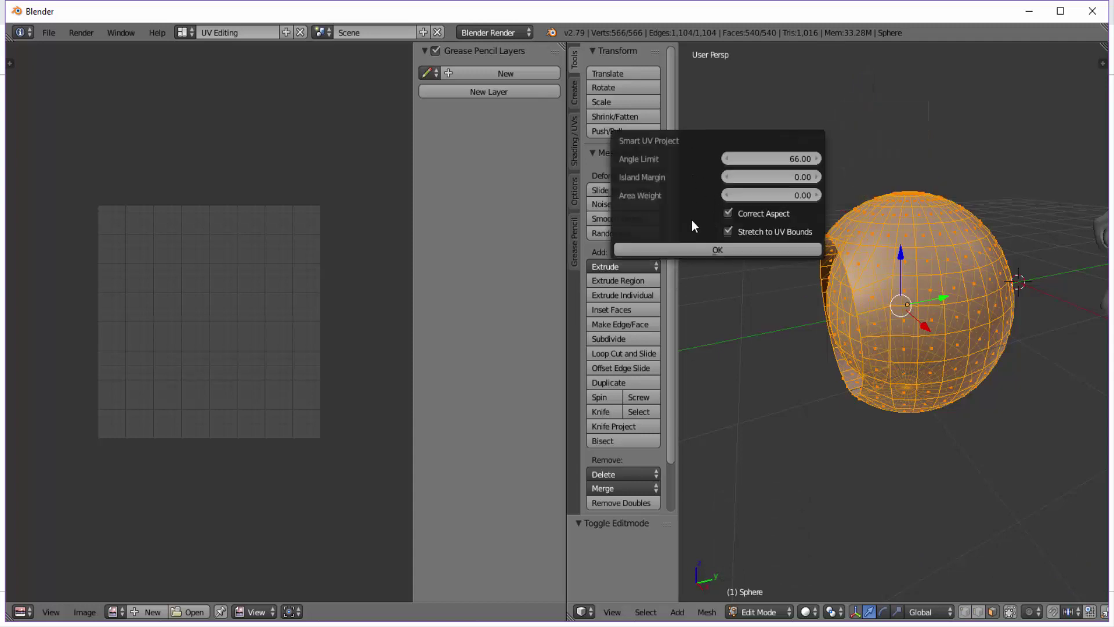
left_click(720, 249)
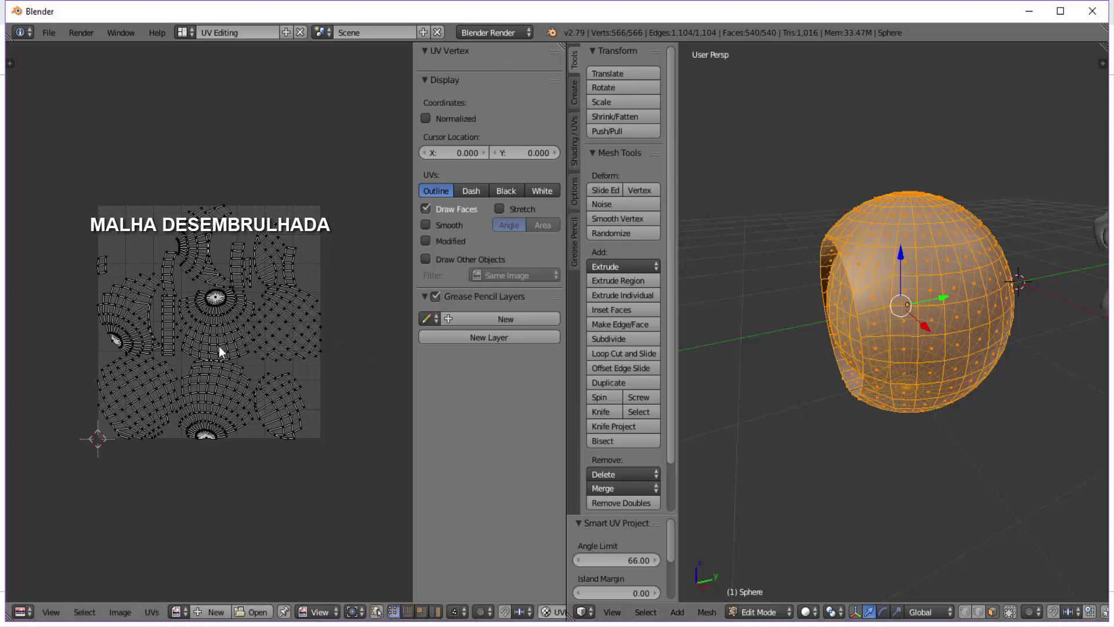
key("a")
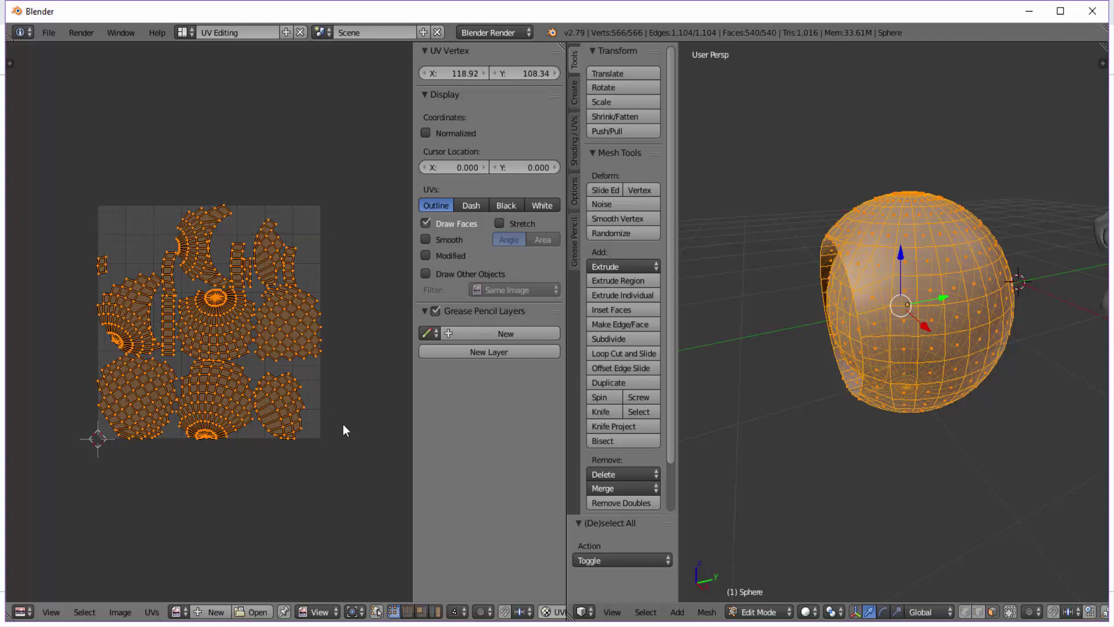
left_click(116, 616)
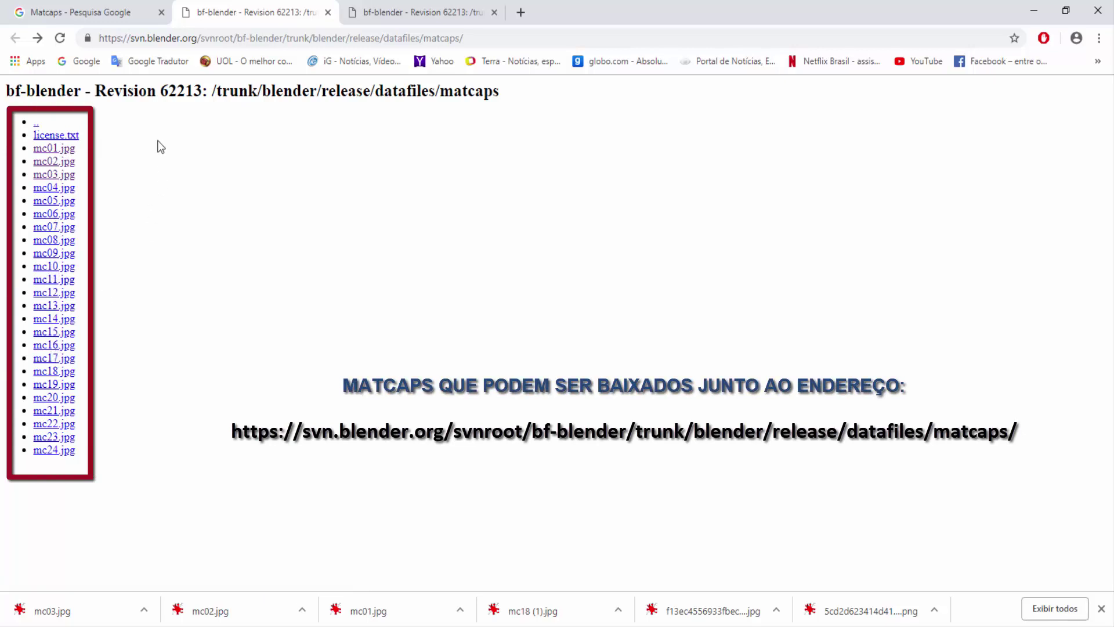
Step: Return to the Matcaps image search, start saving the blue matcap, then cancel the save dialog
left_click(111, 14)
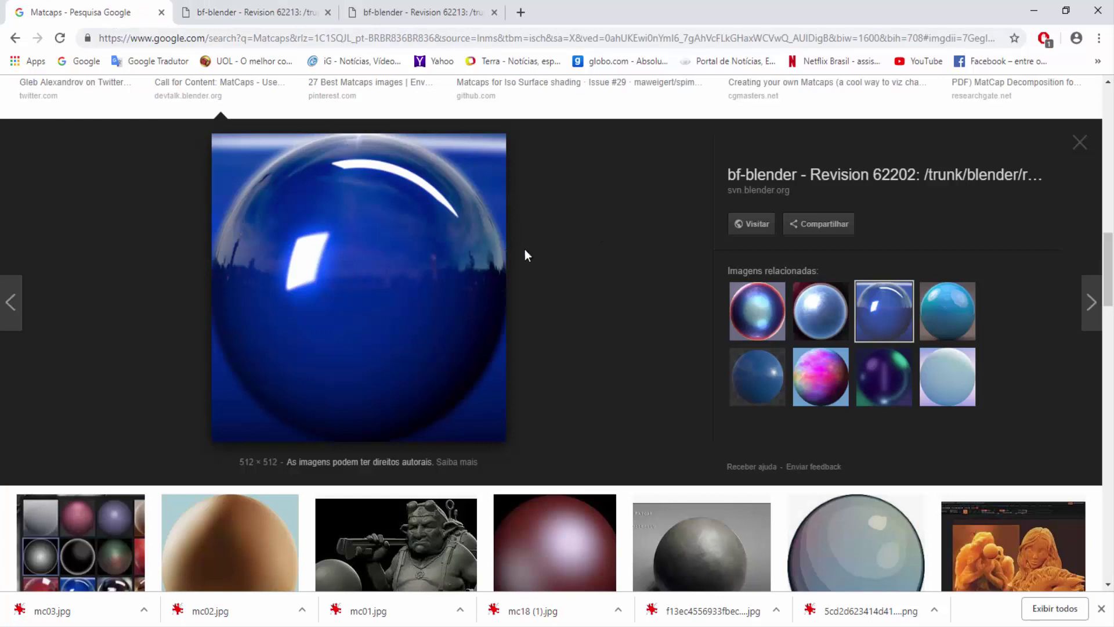
right_click(389, 255)
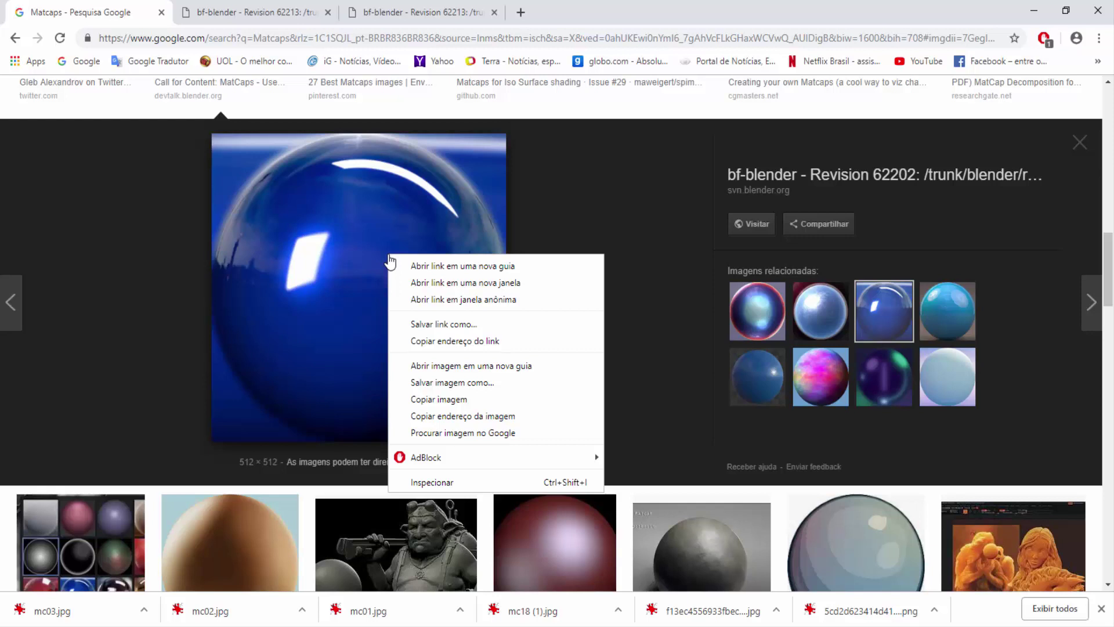
left_click(431, 384)
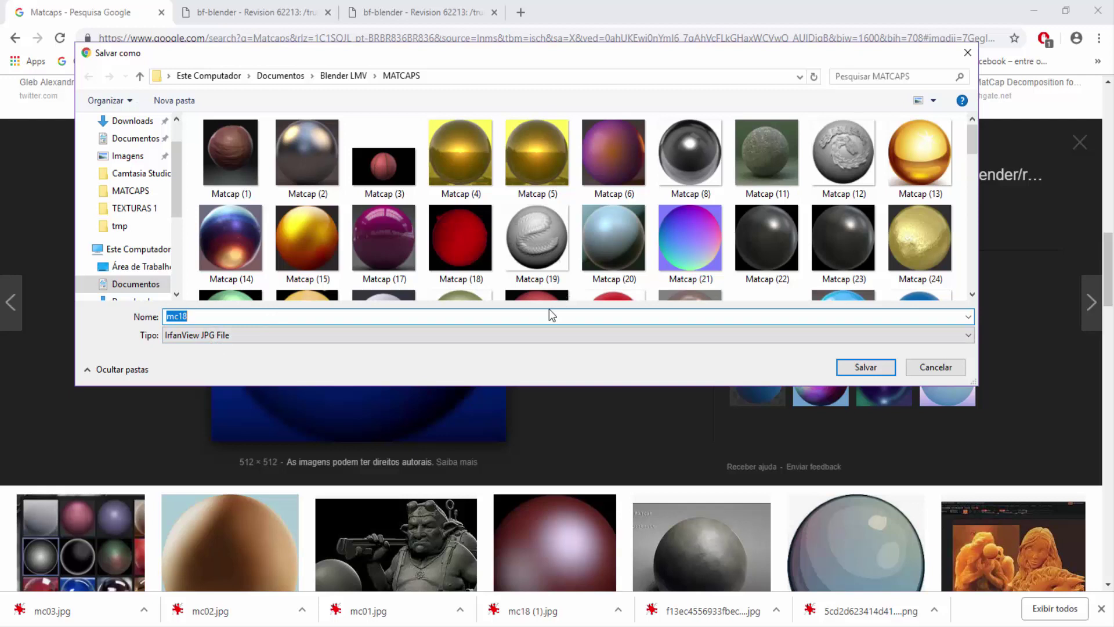
left_click(967, 52)
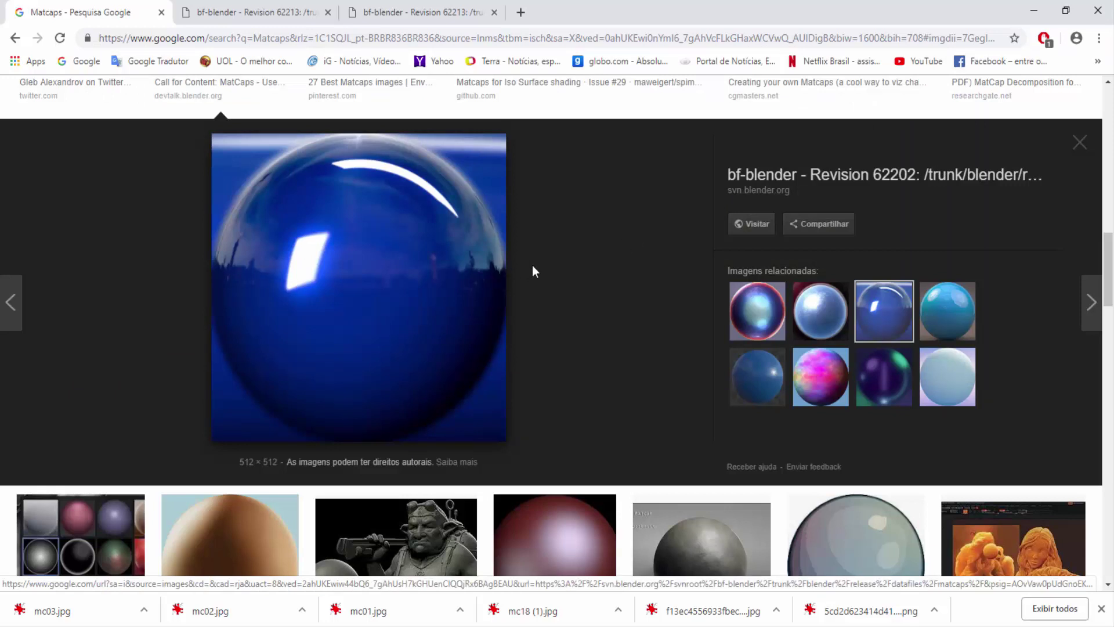
Step: Load Matcap (17).jpg from the MATCAPS folder into the UV/Image Editor behind the sphere's UVs
key("alt+Tab")
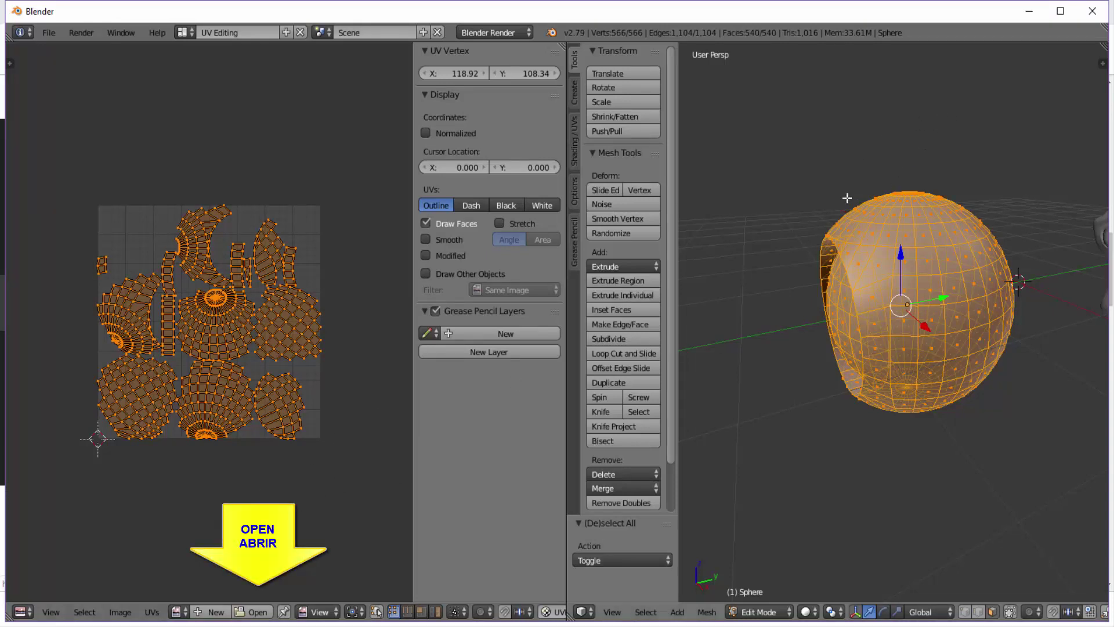
left_click(253, 611)
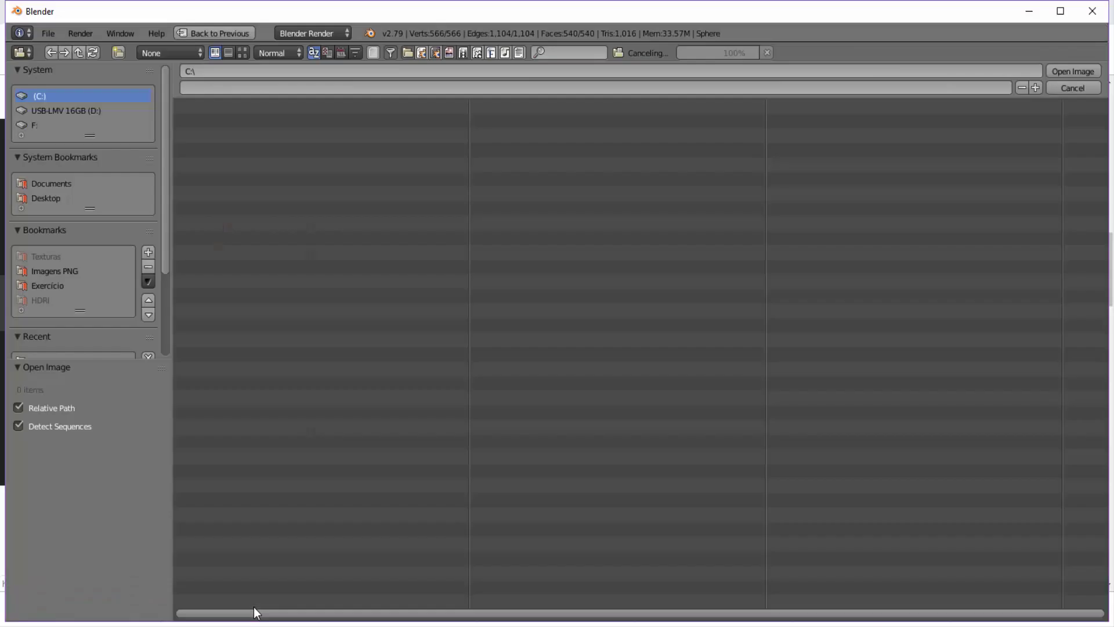
left_click(224, 178)
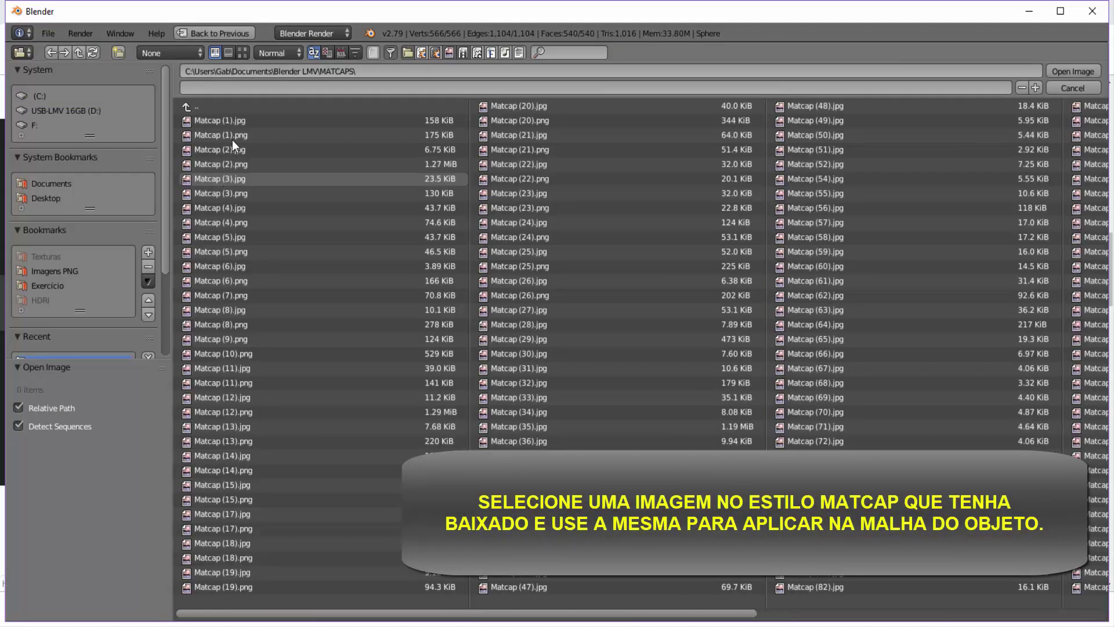
left_click(243, 53)
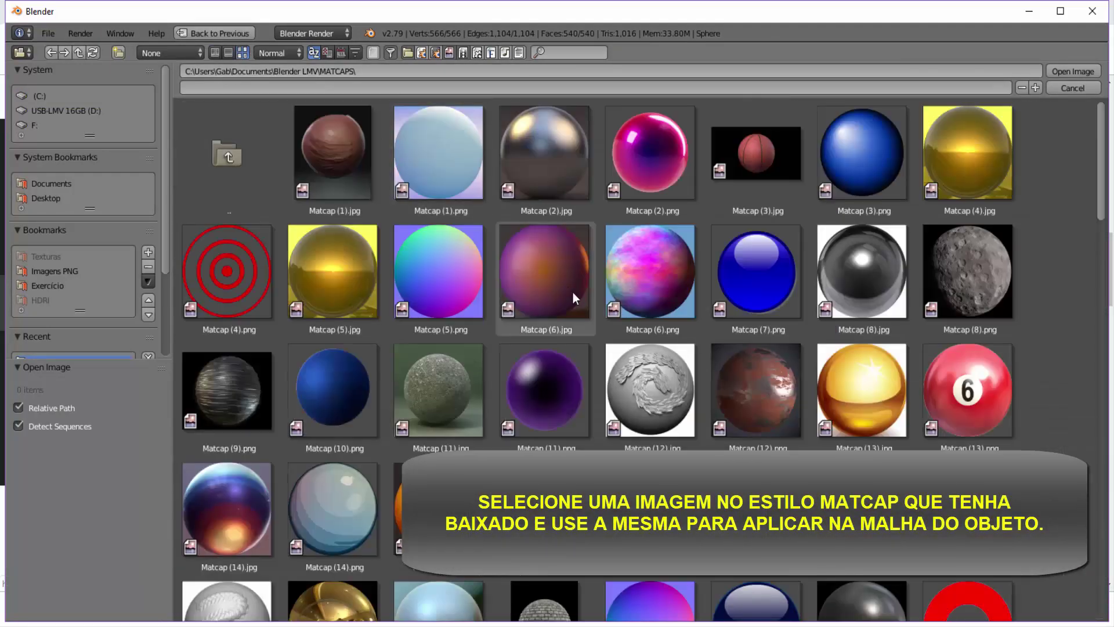
scroll(573, 292, "down", 3)
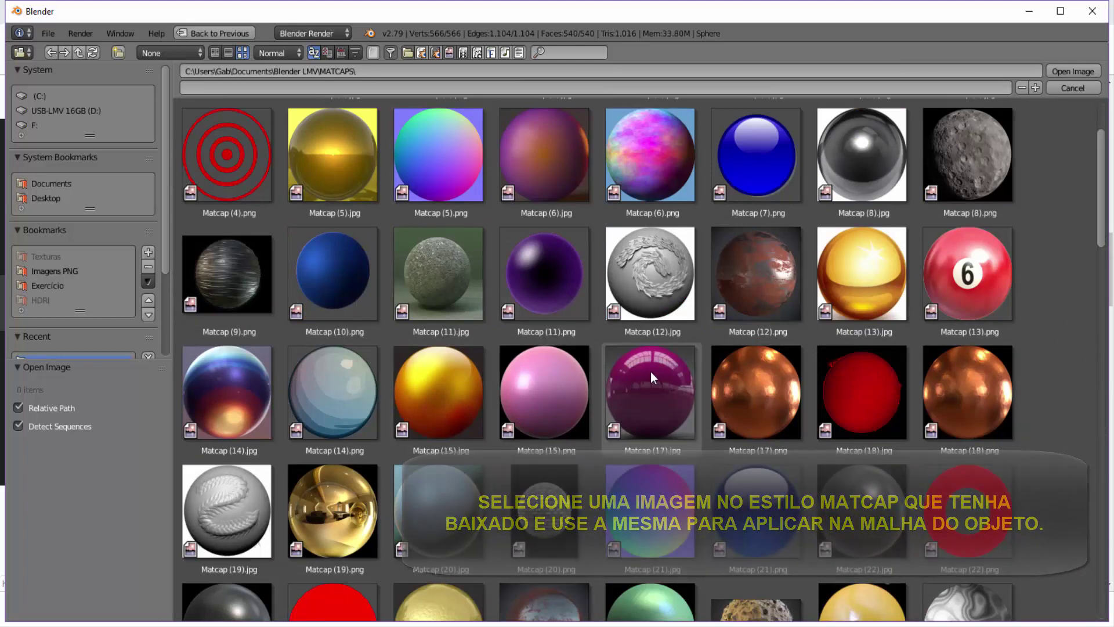
left_click(651, 374)
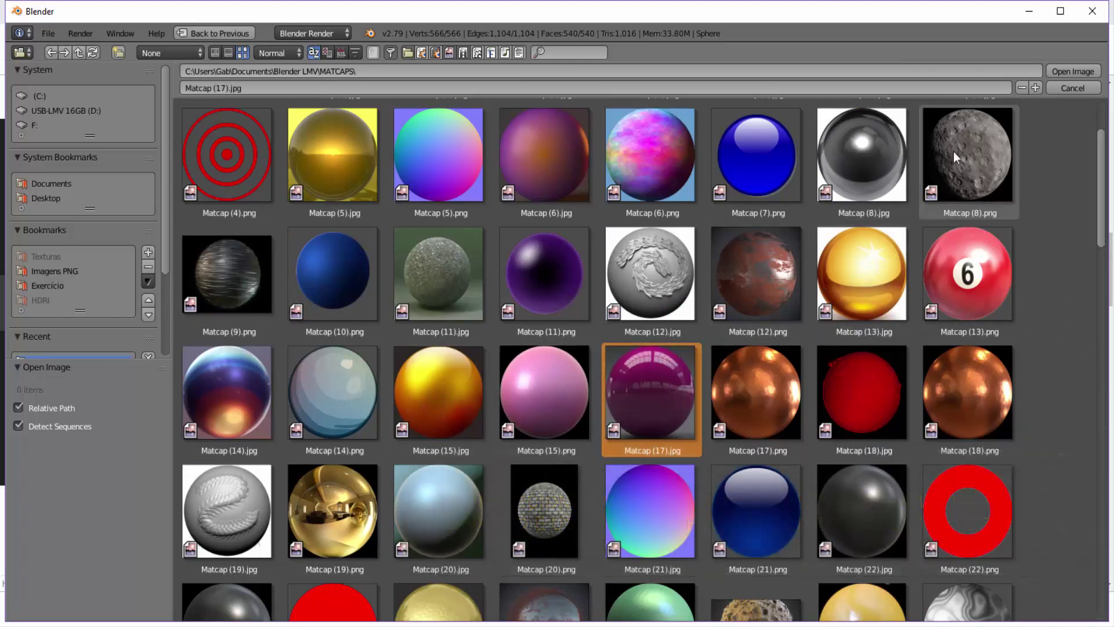
left_click(1069, 72)
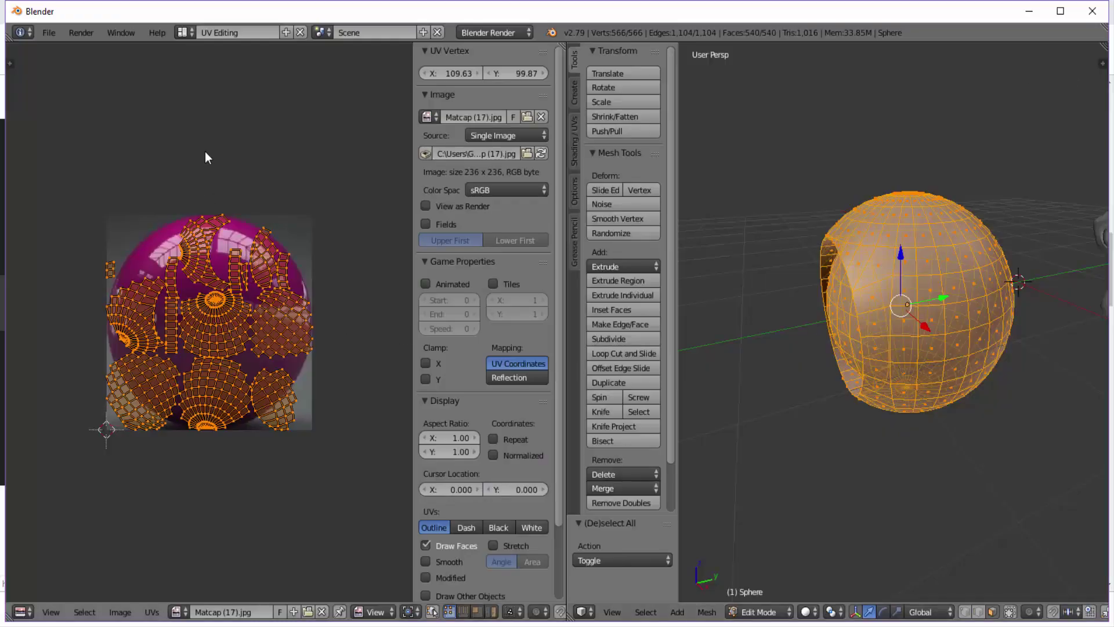
left_click(192, 33)
Step: Switch back to the Default layout and put the sphere in Object Mode
left_click(204, 93)
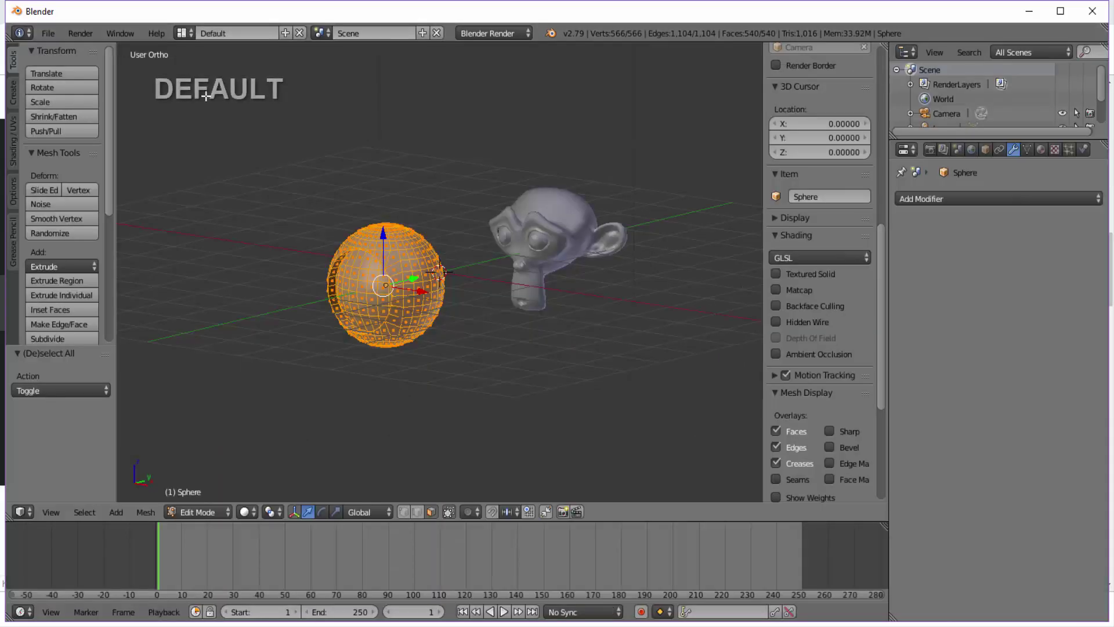
scroll(577, 316, "up", 1)
scroll(561, 328, "up", 1)
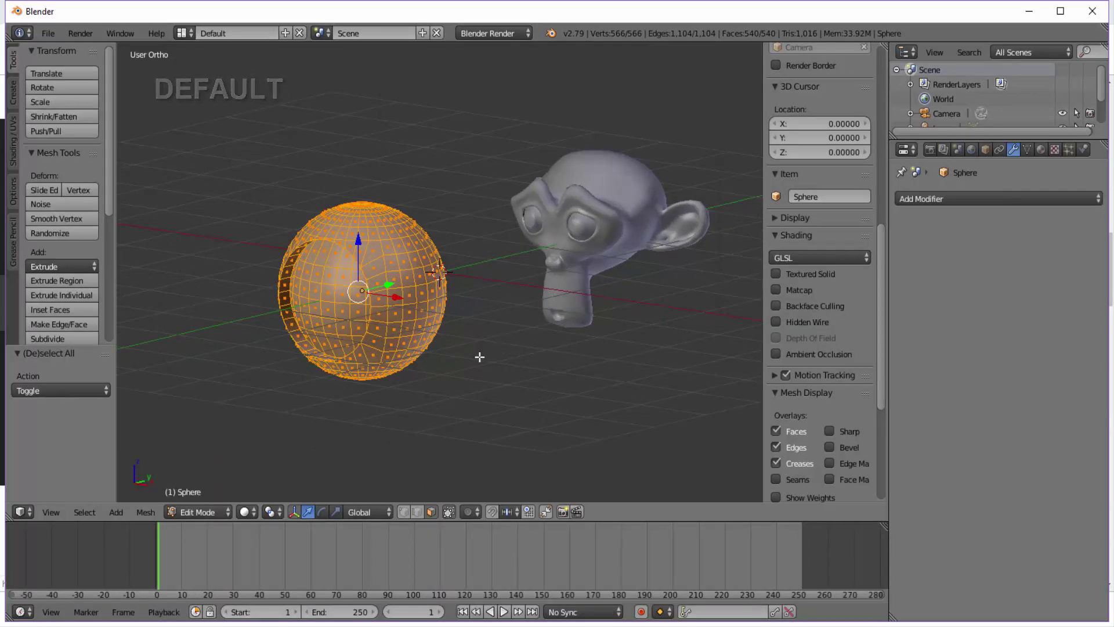
left_click(175, 513)
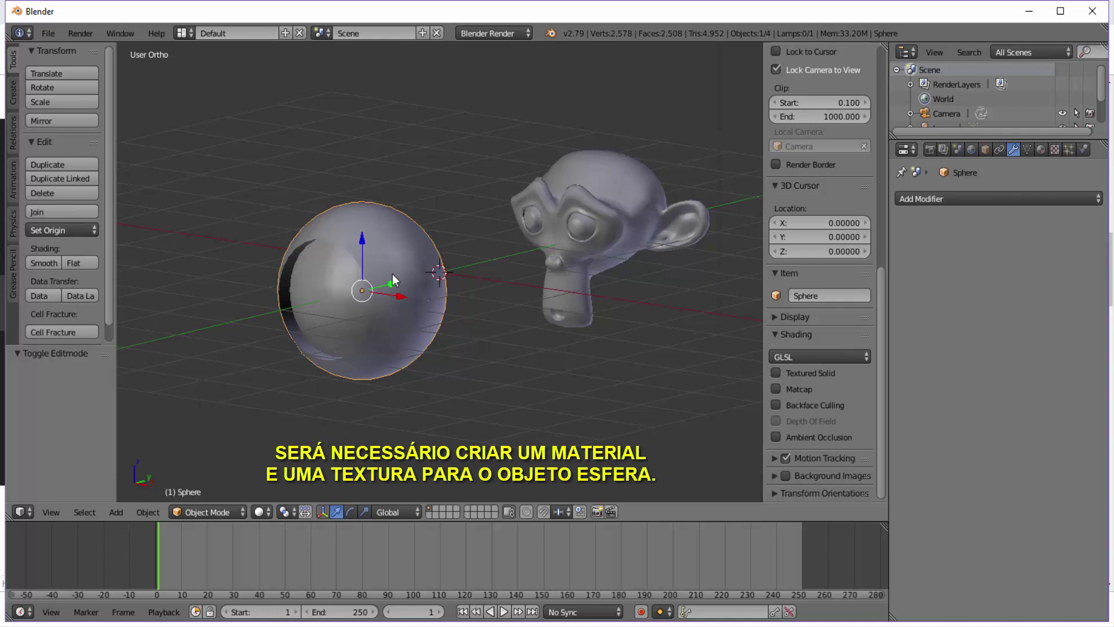
Step: Preview Material and Rendered viewport shading, then return to Solid shading
left_click(265, 512)
left_click(294, 430)
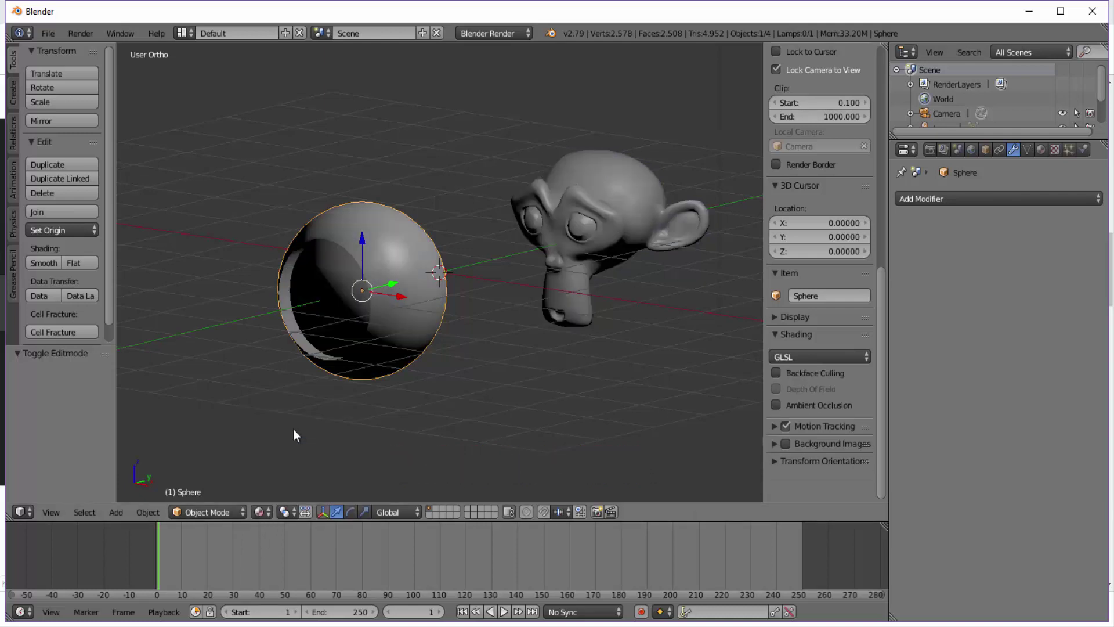
left_click(269, 511)
left_click(291, 414)
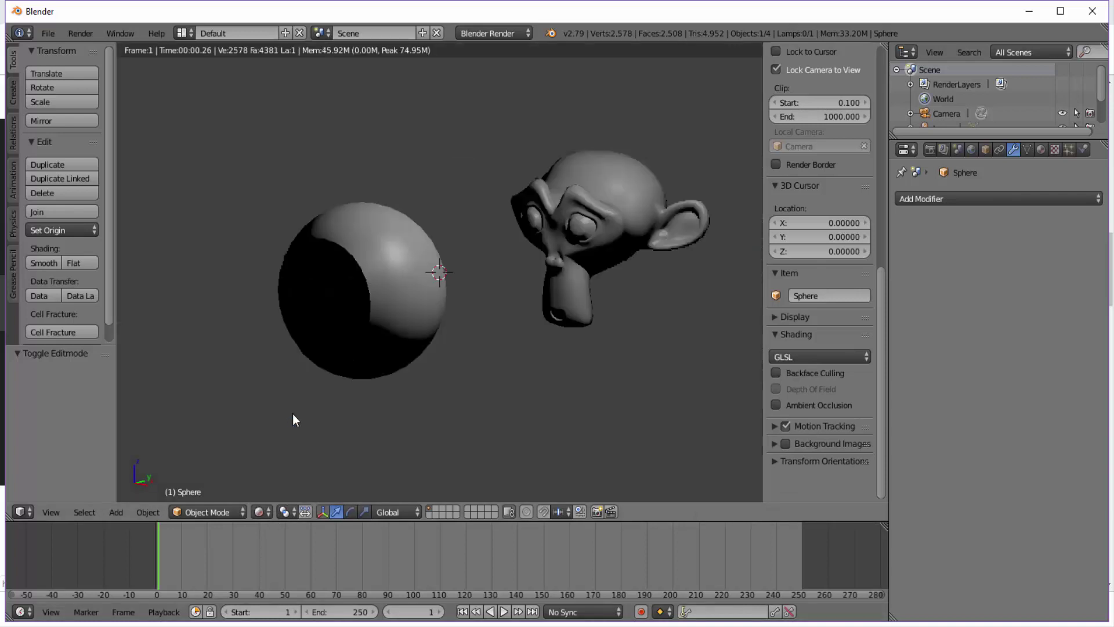
left_click(260, 511)
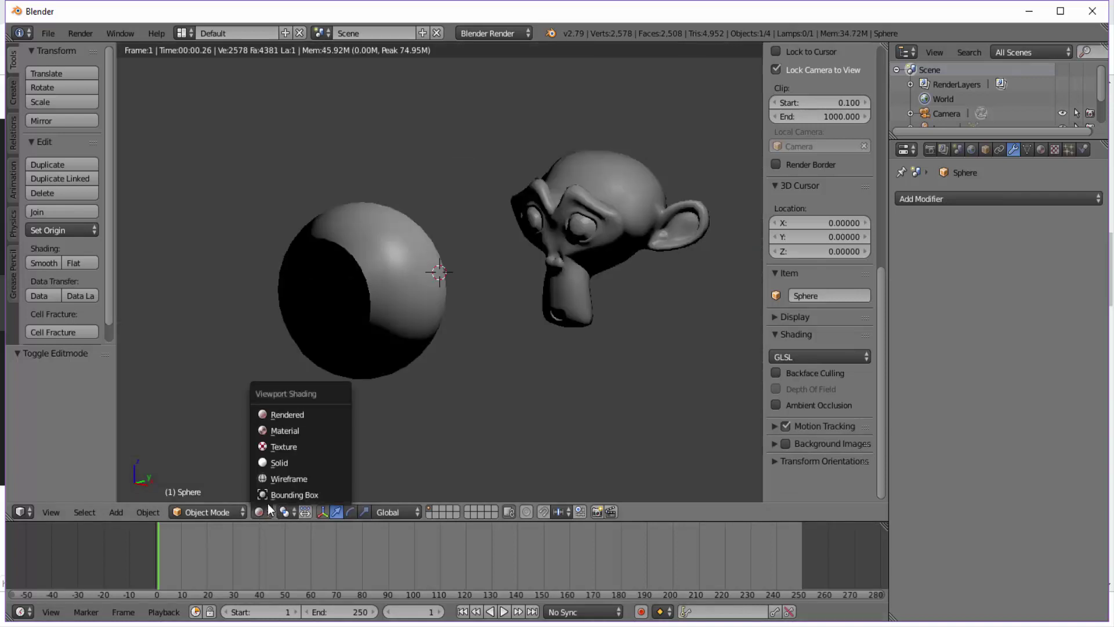
left_click(287, 463)
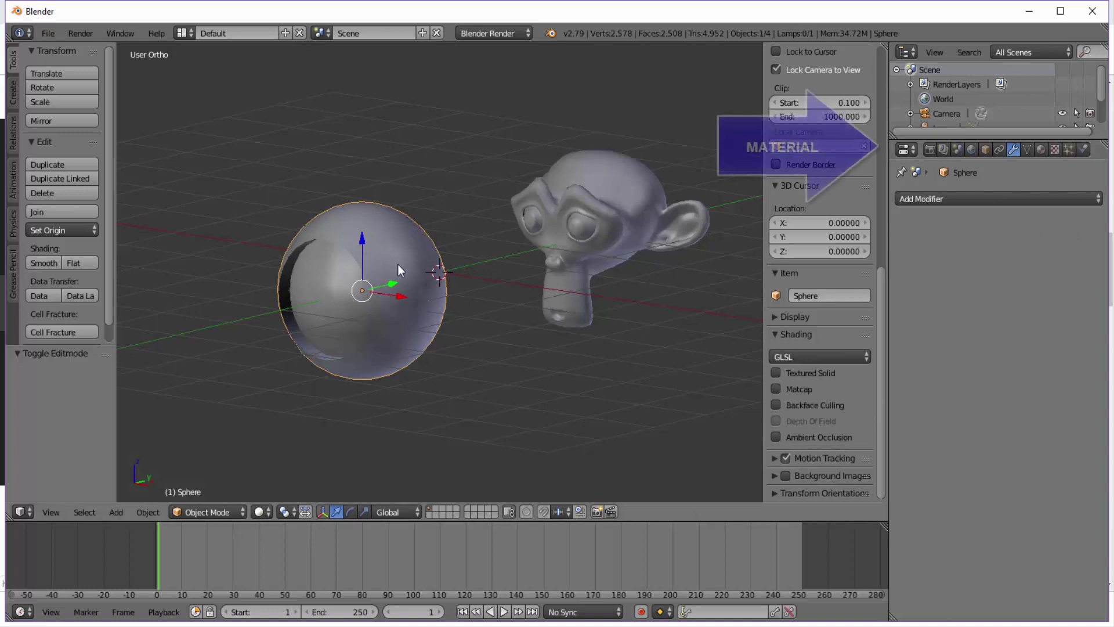
Step: Create a new Material.001 for the sphere and tick Shadeless
left_click(1041, 149)
left_click(987, 246)
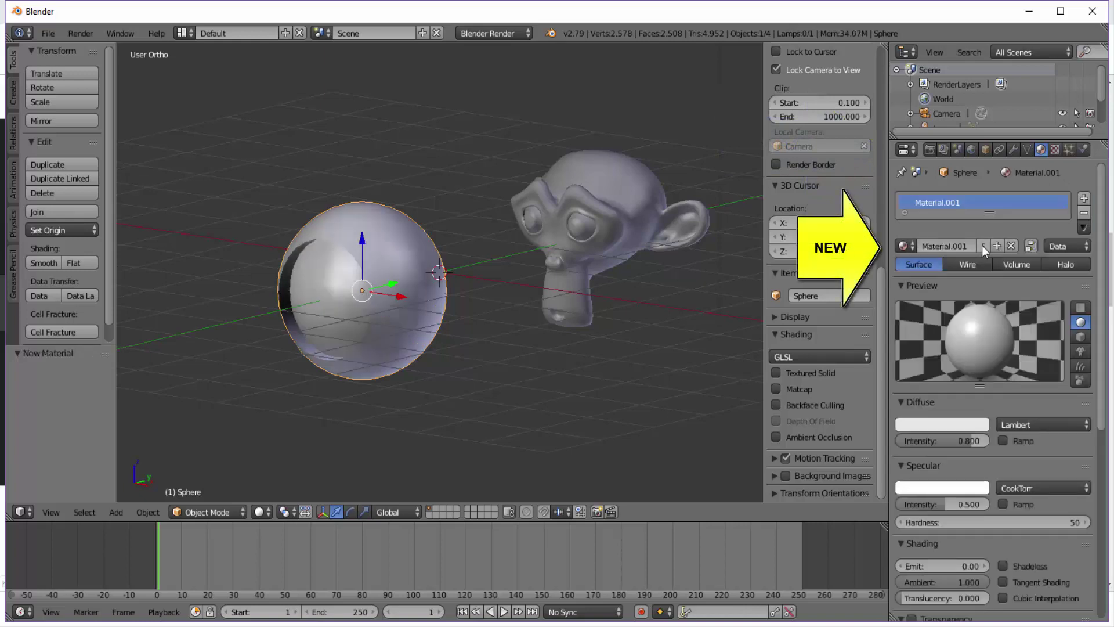
scroll(959, 402, "down", 1)
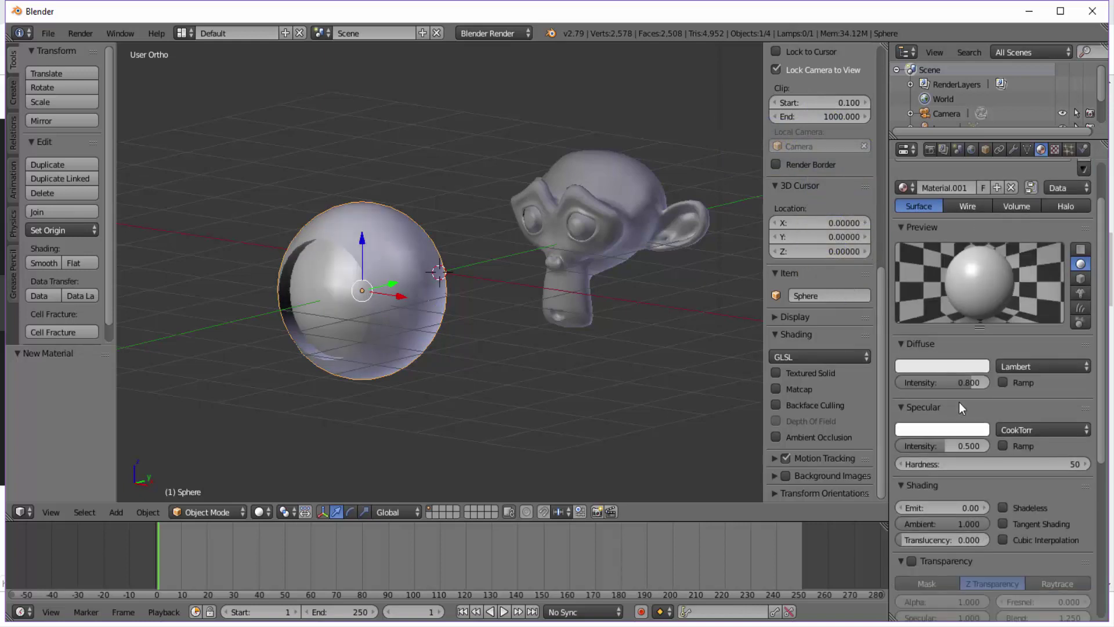
scroll(959, 402, "down", 2)
scroll(959, 402, "down", 2)
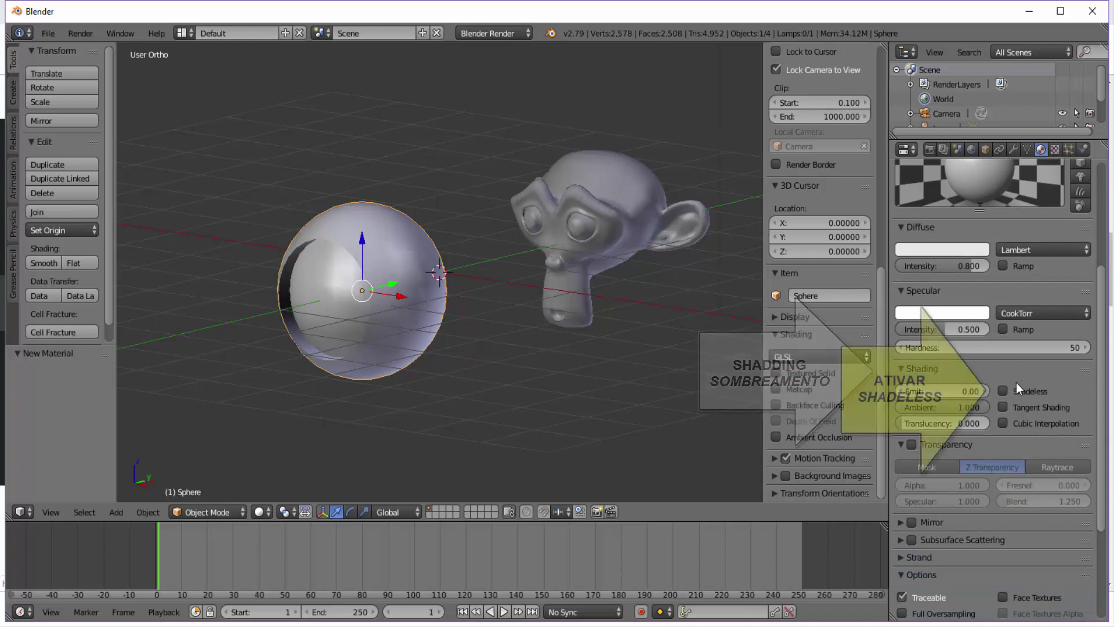
left_click(1003, 391)
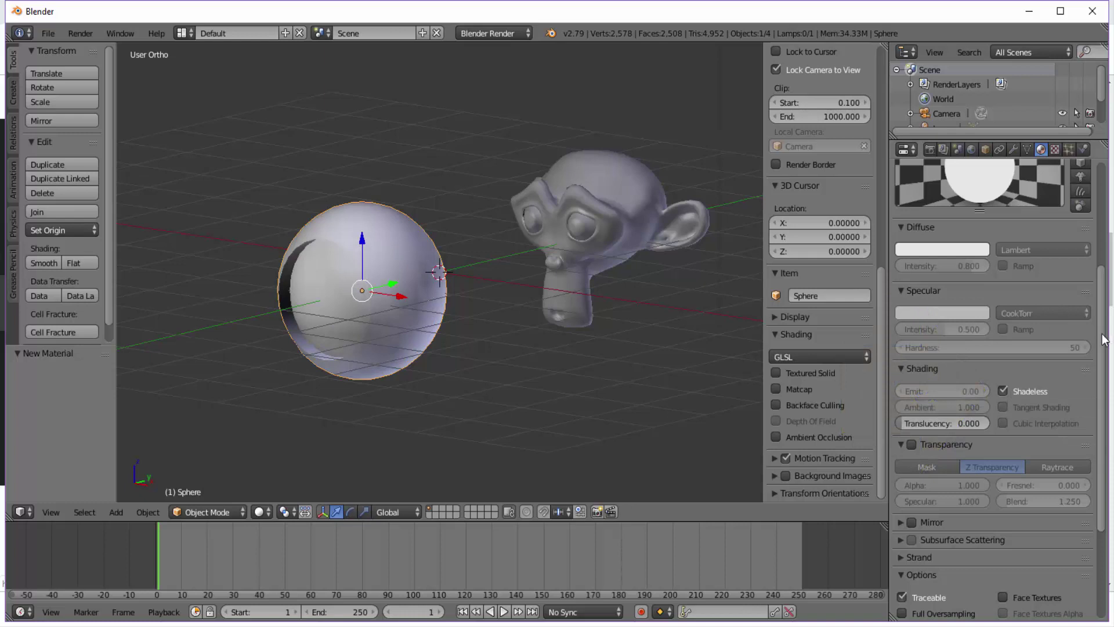
scroll(1022, 256, "up", 5)
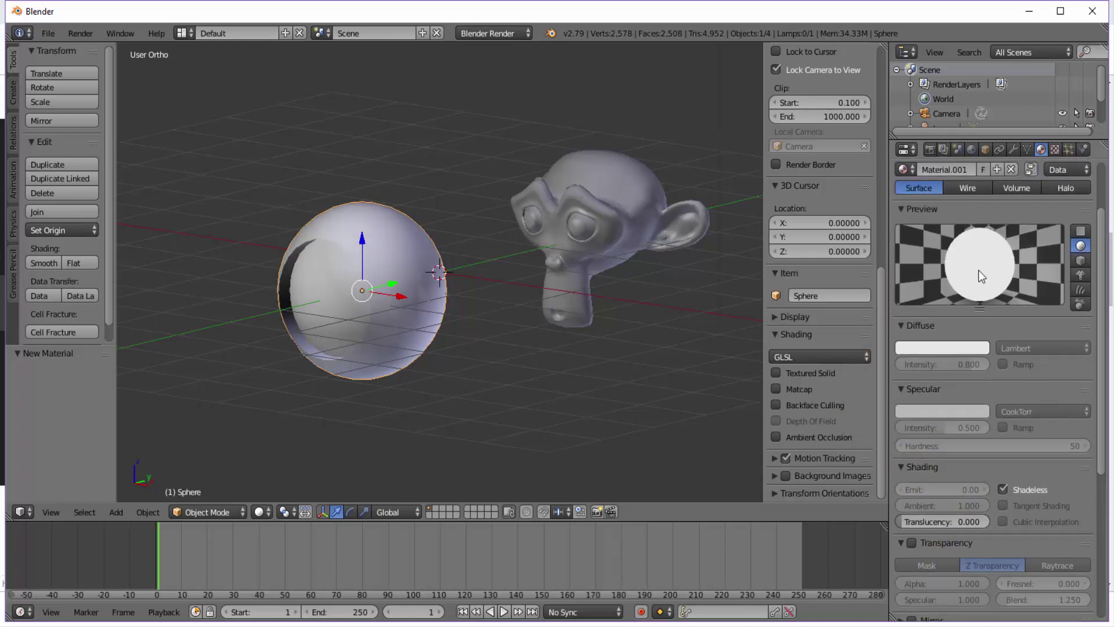
left_click(1055, 150)
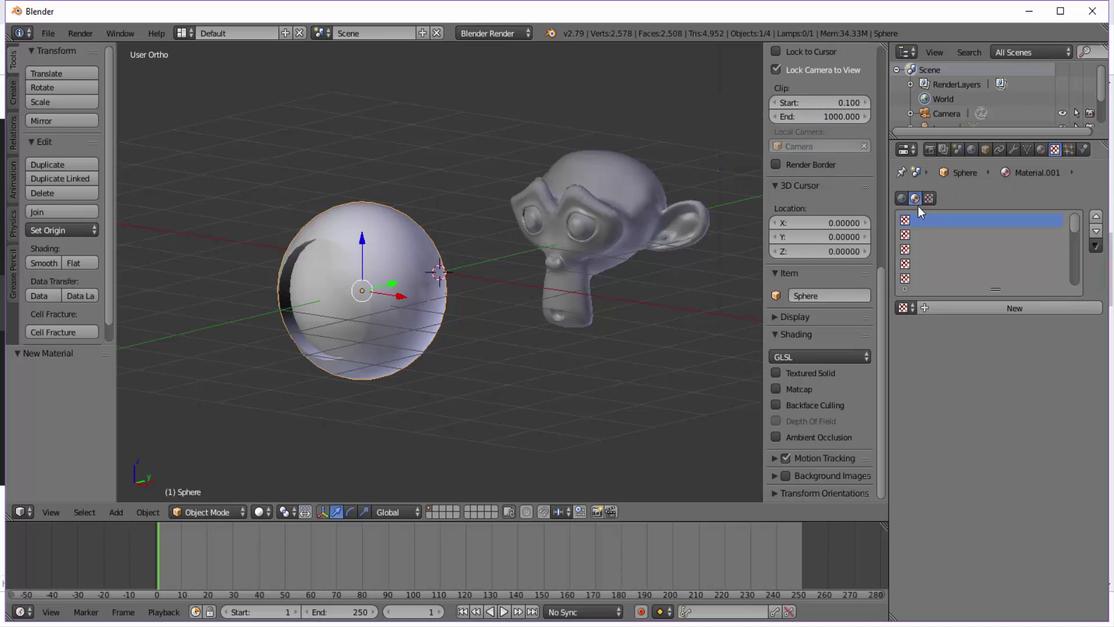
Step: Add an Image or Movie texture to the sphere's material using the loaded Matcap (17).jpg
left_click(1016, 307)
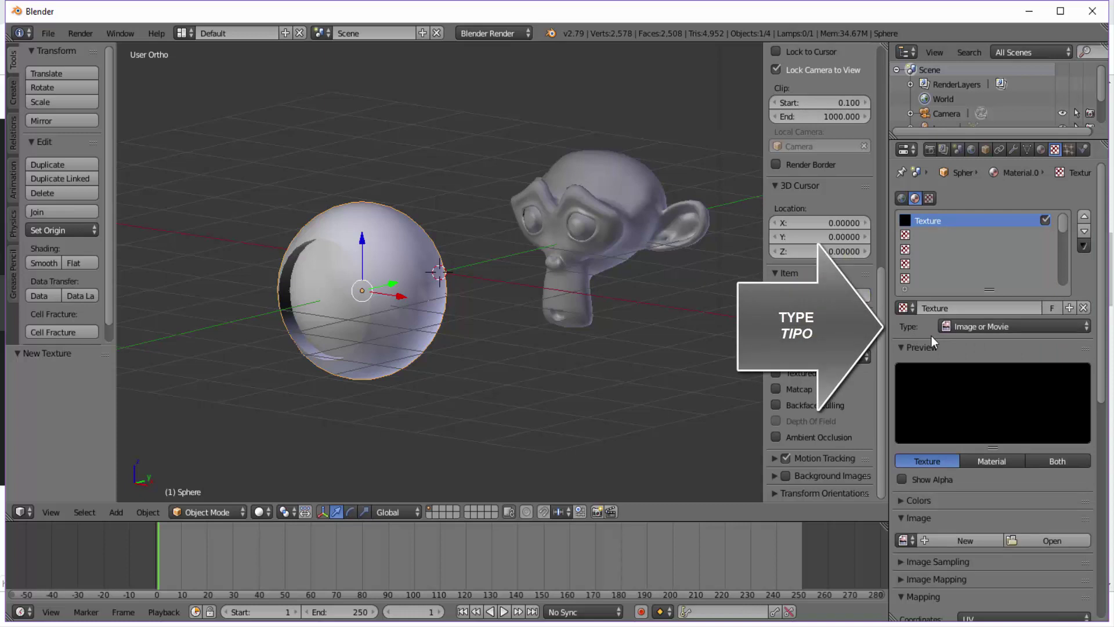
left_click(1015, 327)
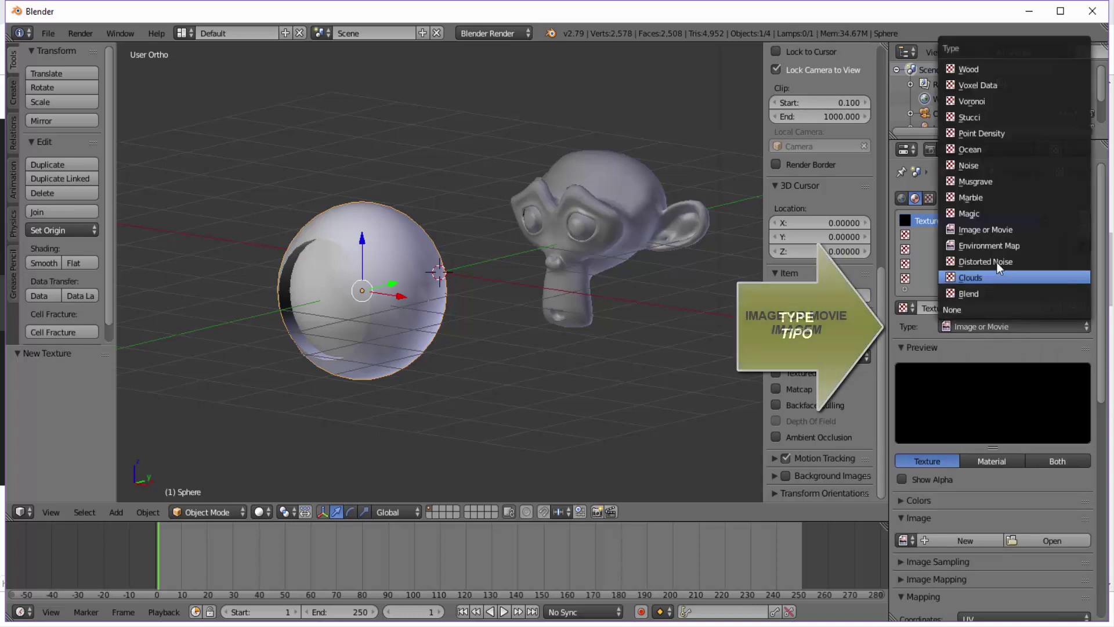
left_click(987, 231)
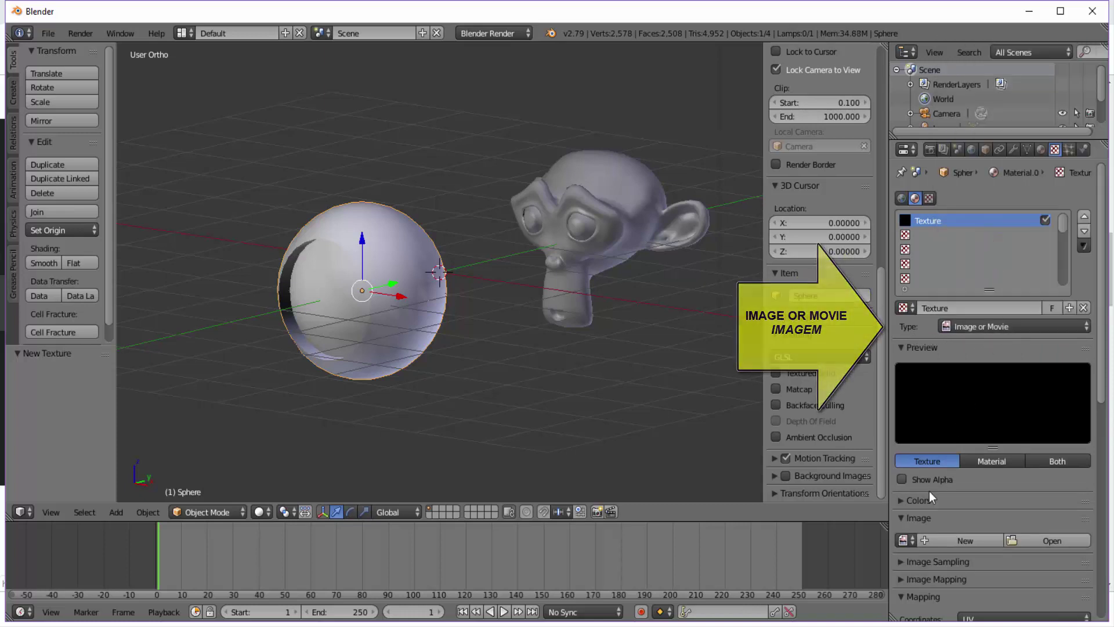
scroll(928, 493, "down", 2)
scroll(928, 493, "down", 1)
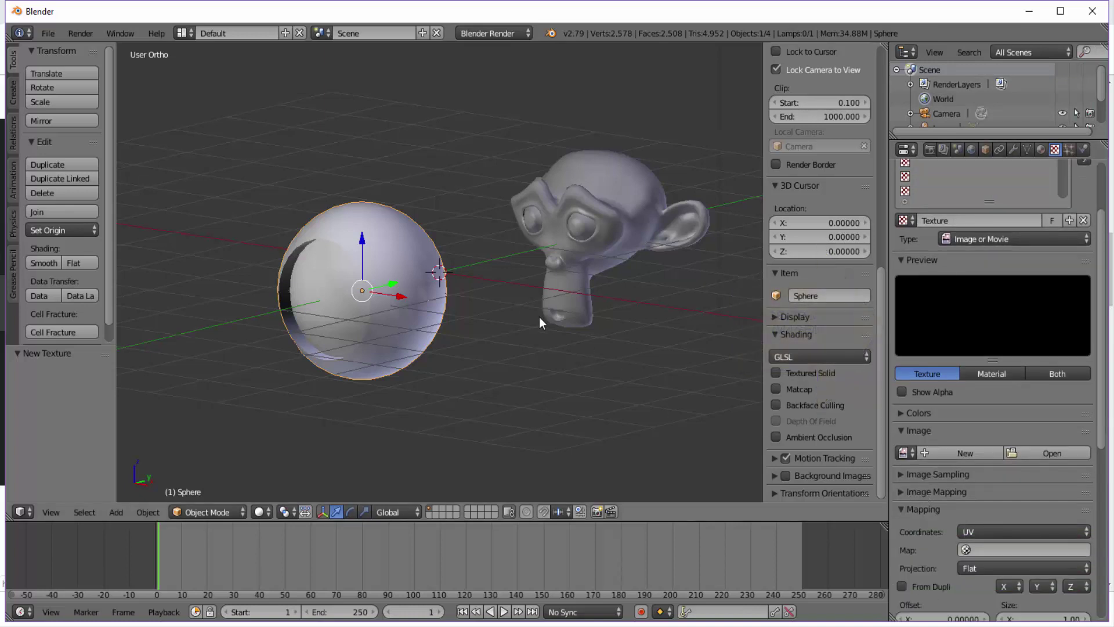
left_click(908, 452)
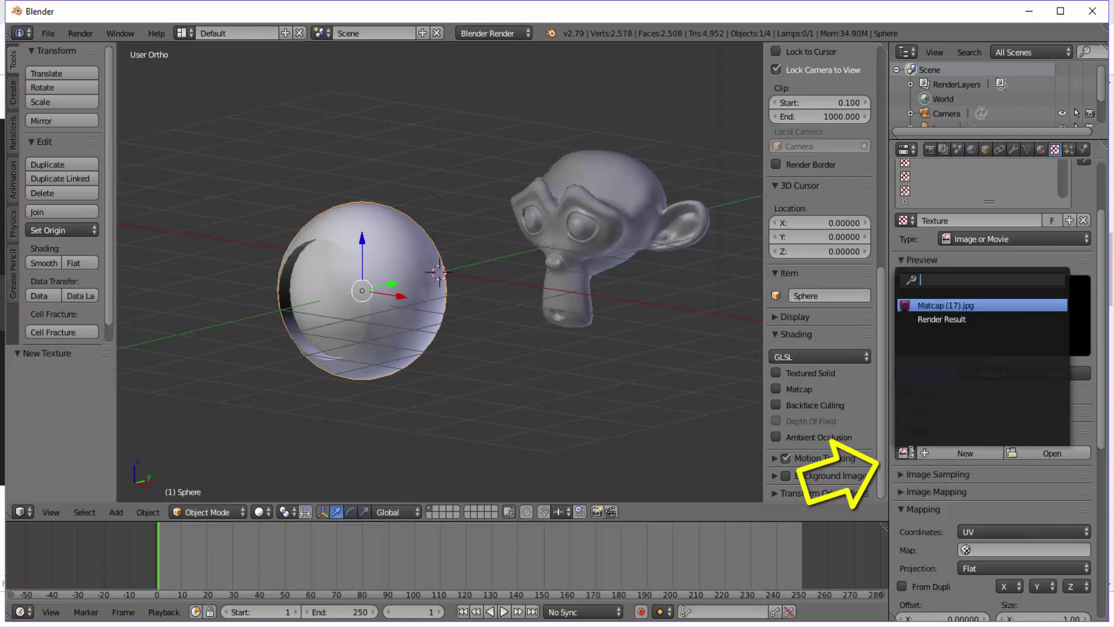
left_click(936, 305)
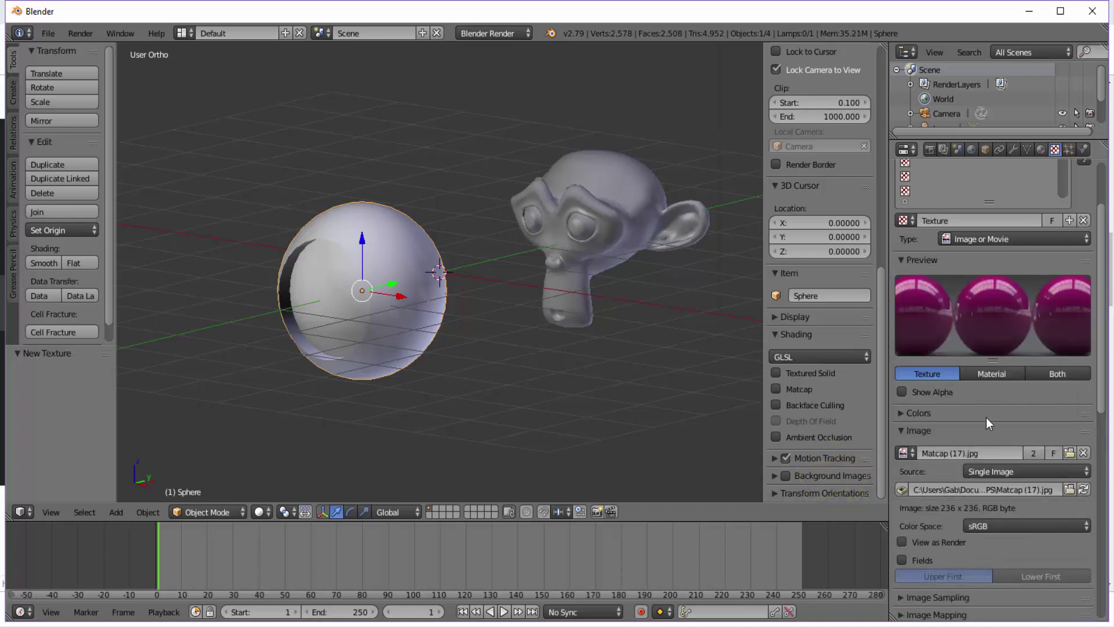
scroll(947, 405, "down", 2)
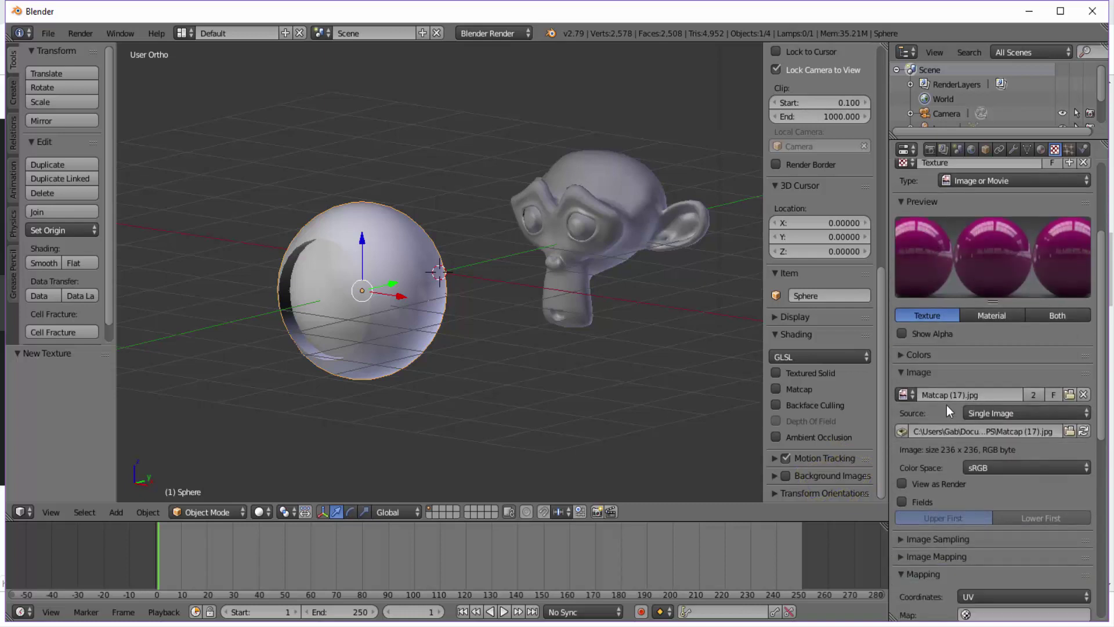
scroll(946, 405, "down", 2)
scroll(946, 405, "down", 1)
scroll(946, 405, "down", 3)
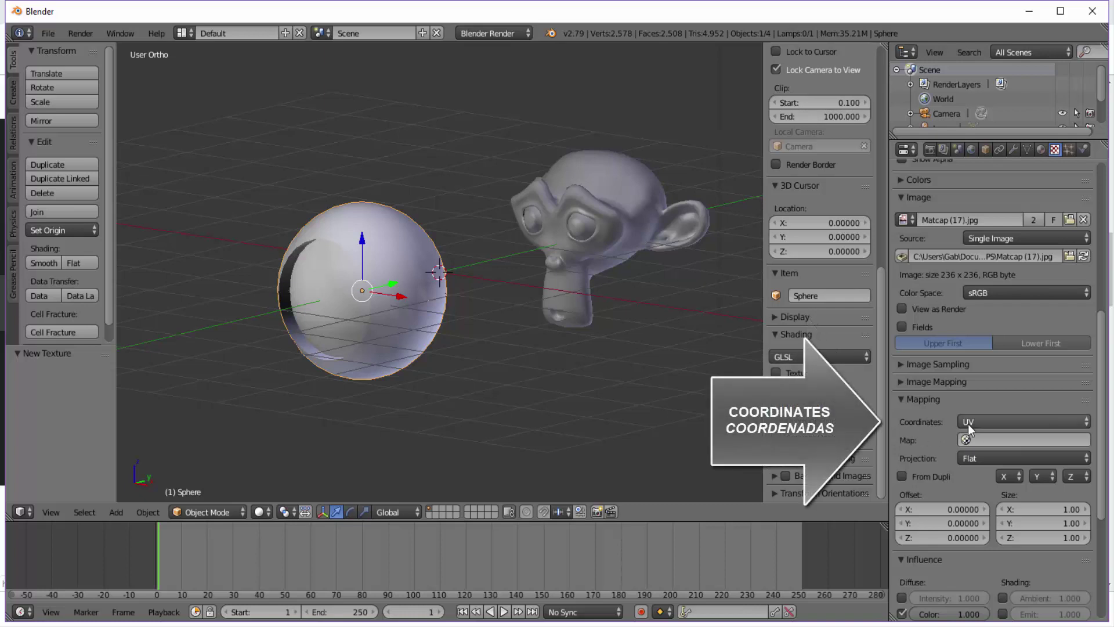
Step: Map the texture by Normal coordinates and preview the sphere in Material shading
left_click(1004, 421)
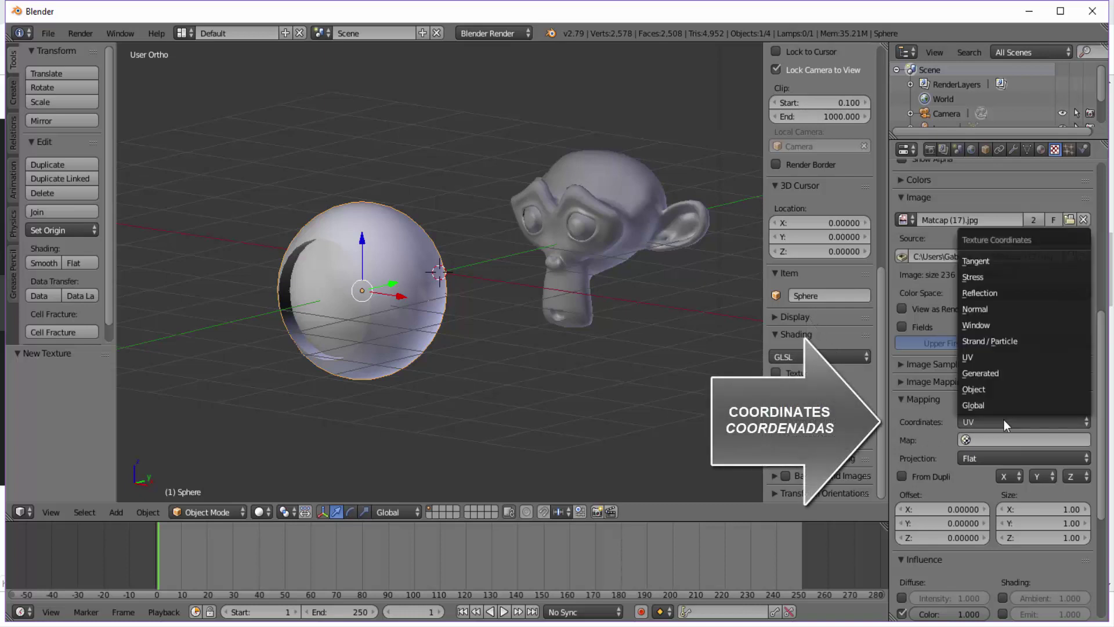
left_click(999, 308)
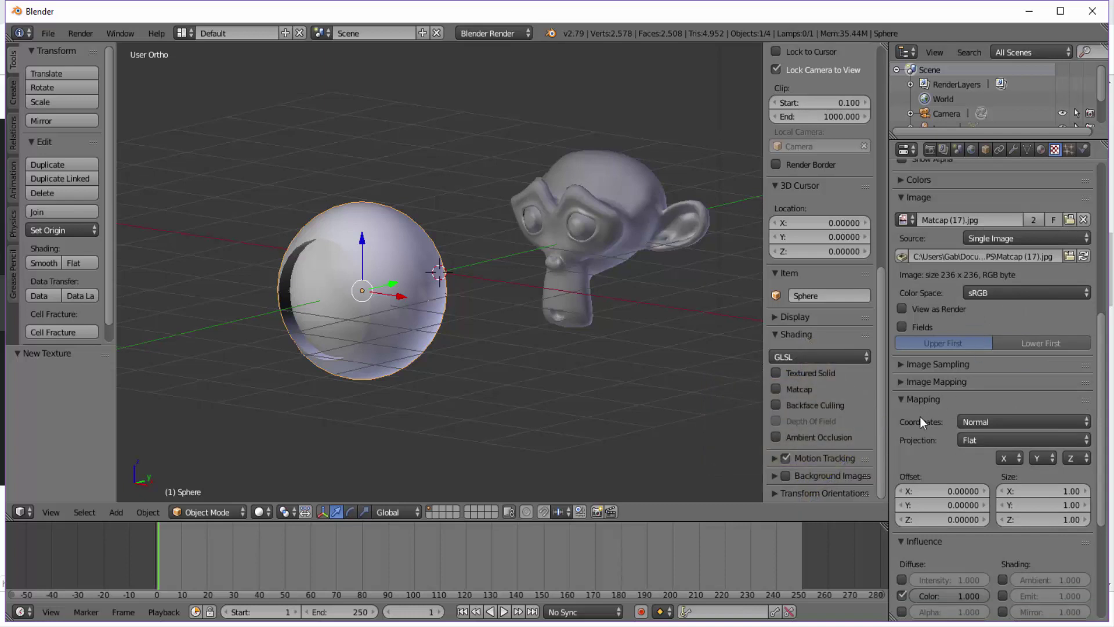
left_click(261, 510)
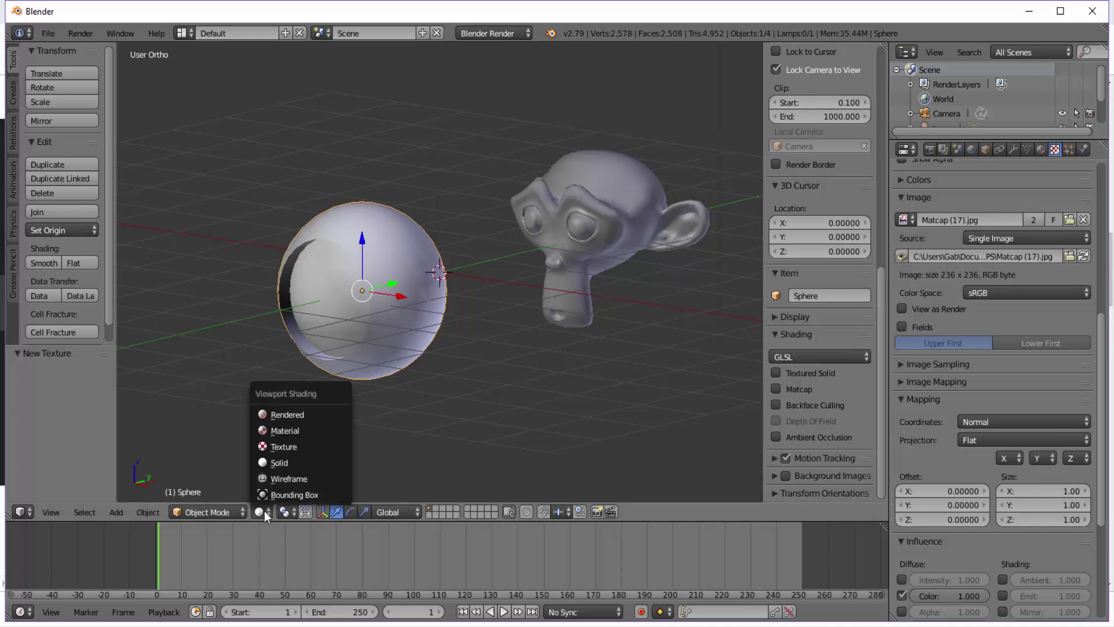
left_click(297, 433)
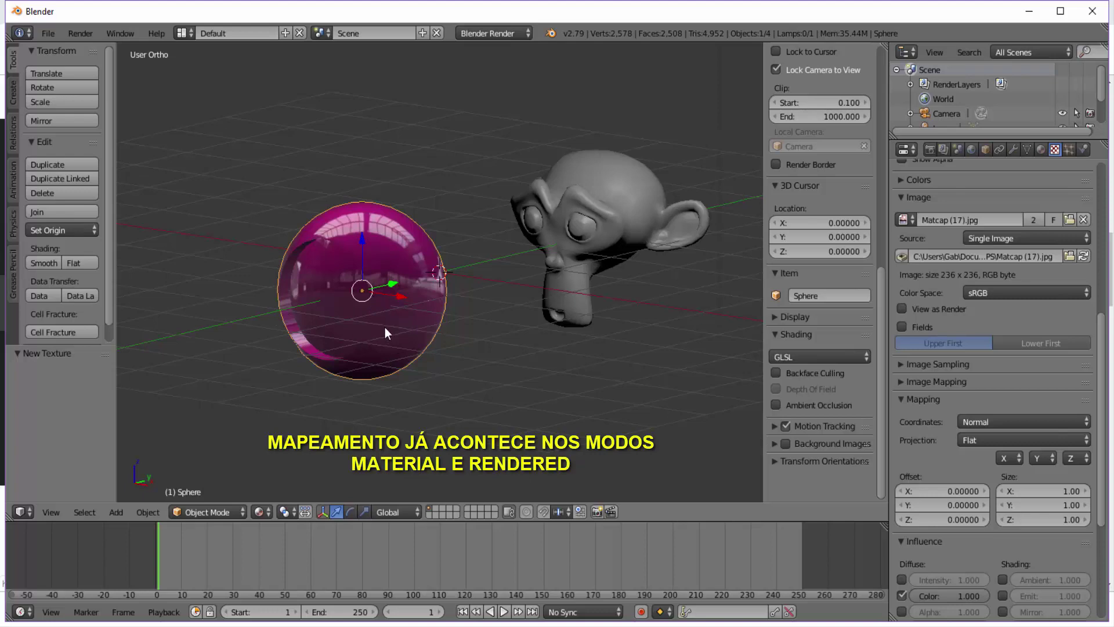
mouse_move(395, 301)
middle_mouse_down()
mouse_move(489, 220)
mouse_move(542, 238)
mouse_move(503, 308)
mouse_move(379, 306)
mouse_move(333, 280)
middle_mouse_up()
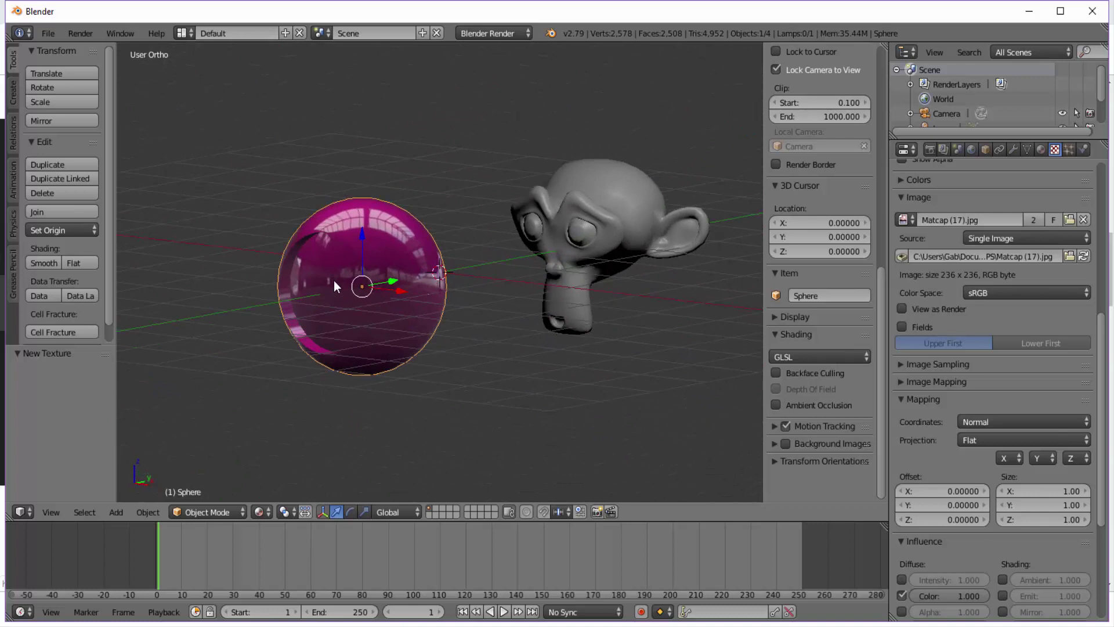
Step: Switch the viewport to Rendered shading and orbit around the objects
left_click(262, 512)
left_click(298, 415)
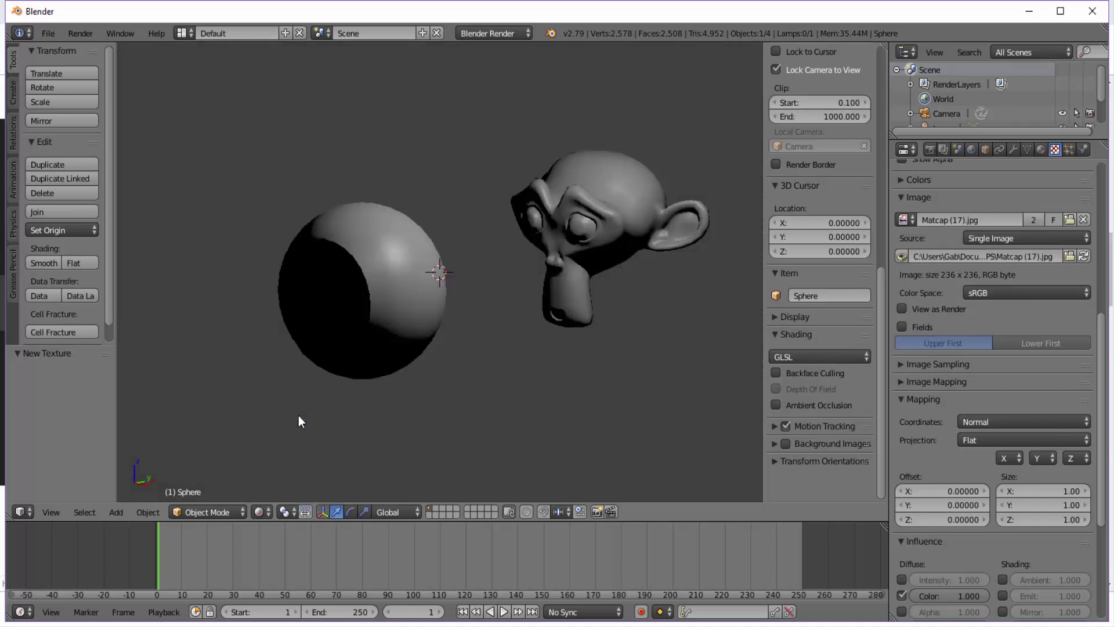
mouse_move(360, 340)
middle_mouse_down()
mouse_move(403, 335)
mouse_move(363, 339)
middle_mouse_up()
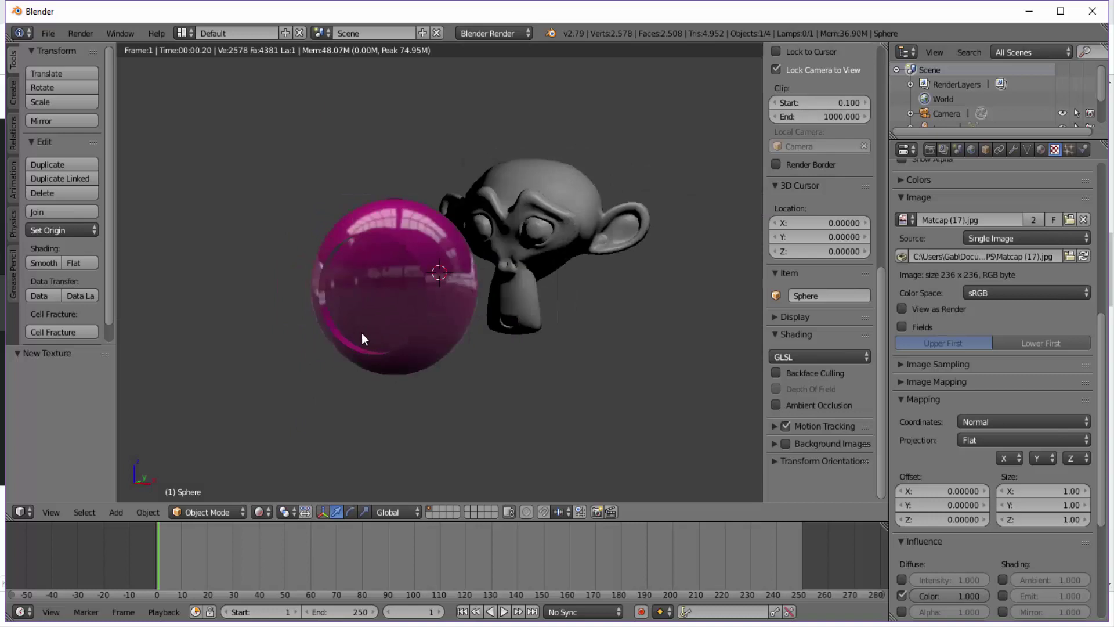
Step: Render a still image of the scene, inspect it, then close the render result
left_click(83, 34)
left_click(99, 47)
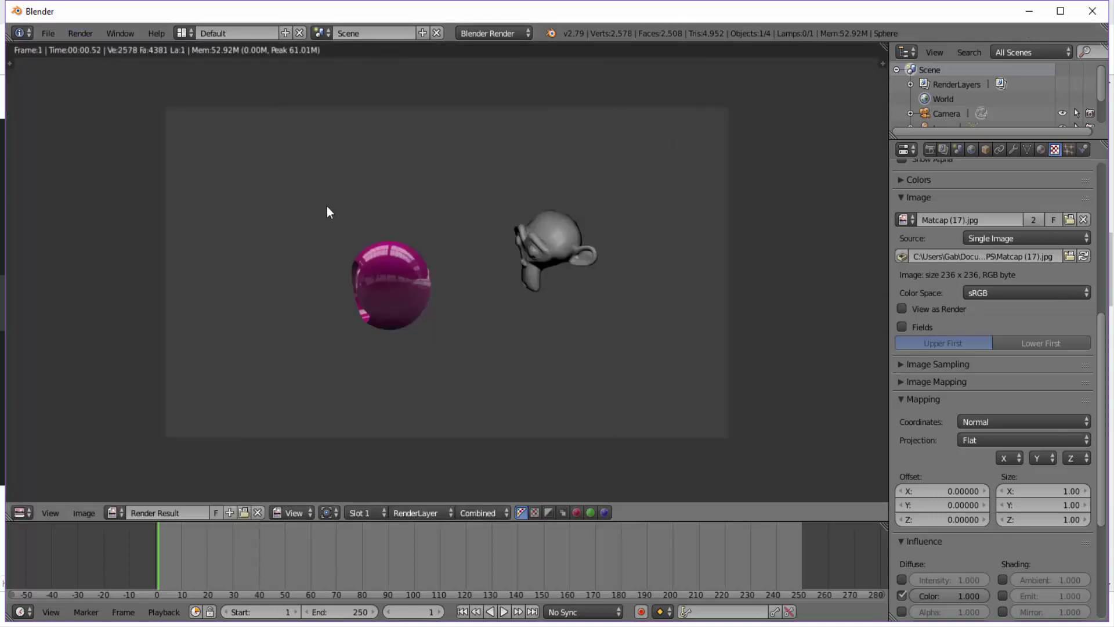
scroll(450, 319, "up", 1)
scroll(450, 319, "up", 3)
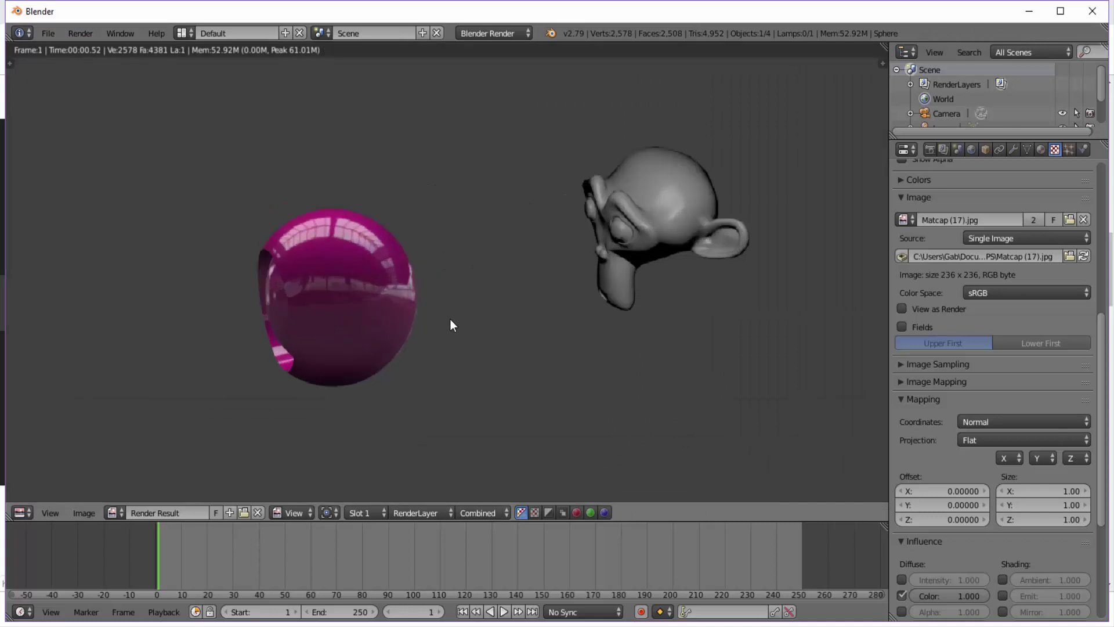
scroll(450, 319, "down", 3)
key("Escape")
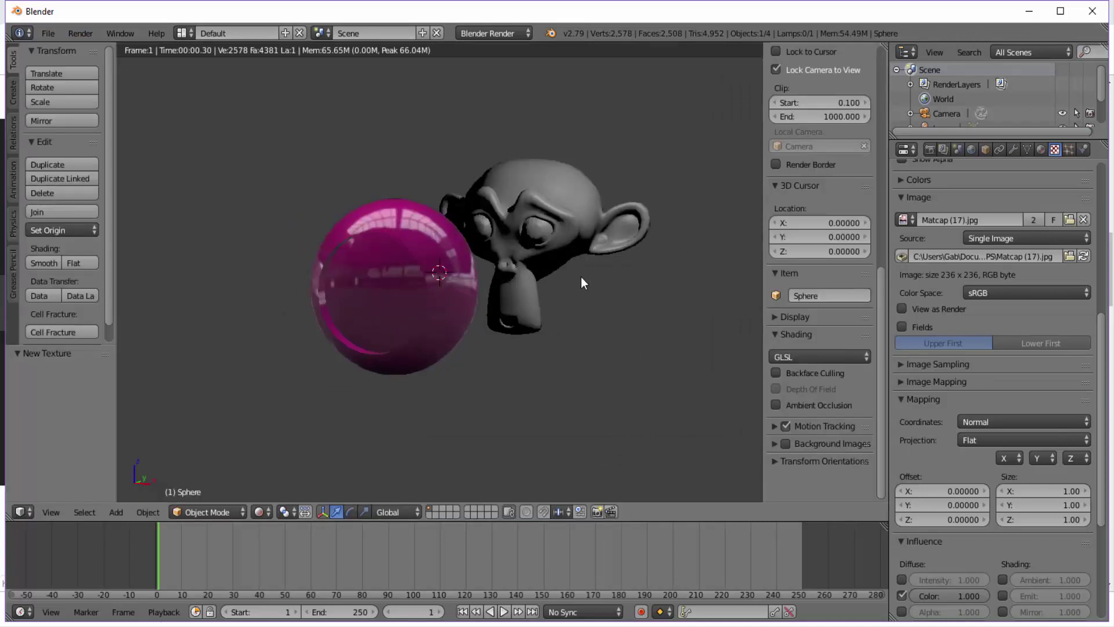
left_click(261, 512)
Step: Return to Solid shading, select Suzanne and switch to the UV Editing layout
left_click(294, 467)
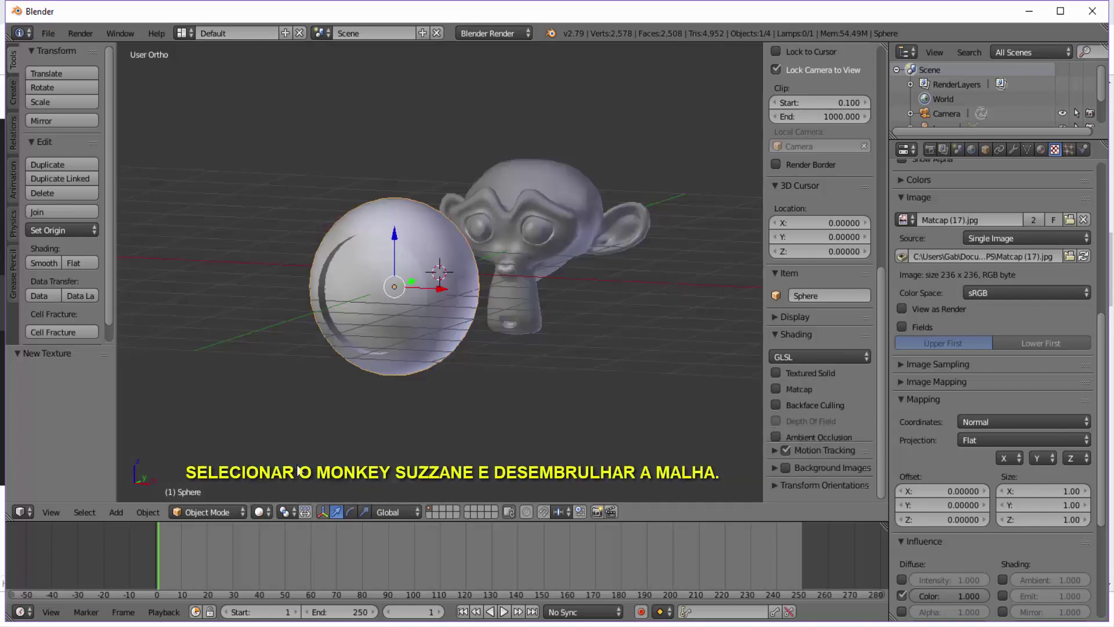
right_click(566, 194)
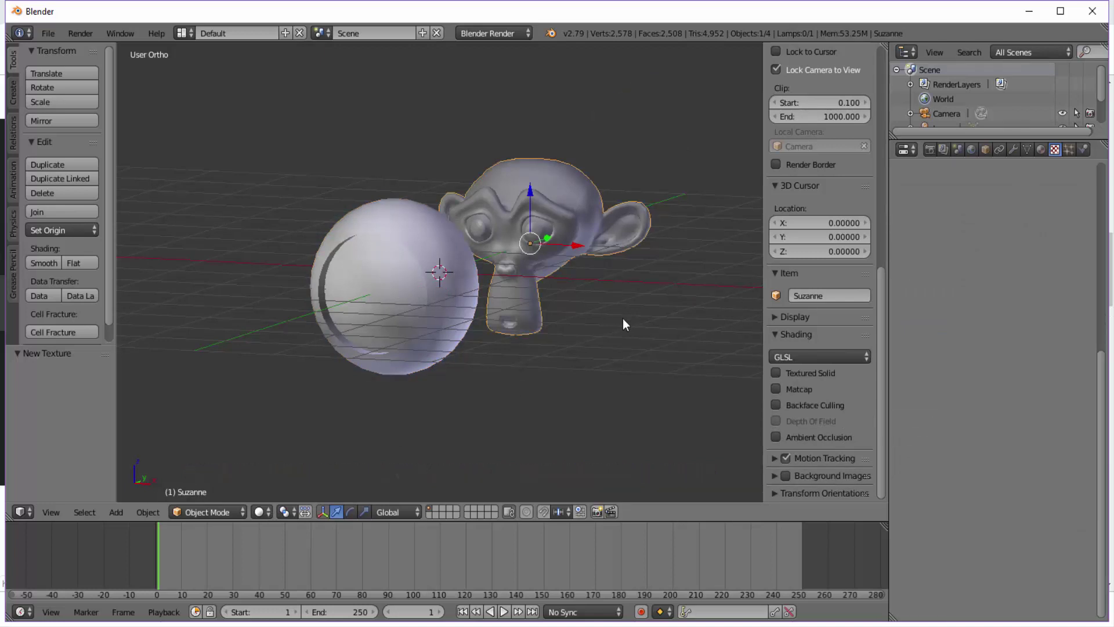
middle_click_drag(619, 321, 600, 317)
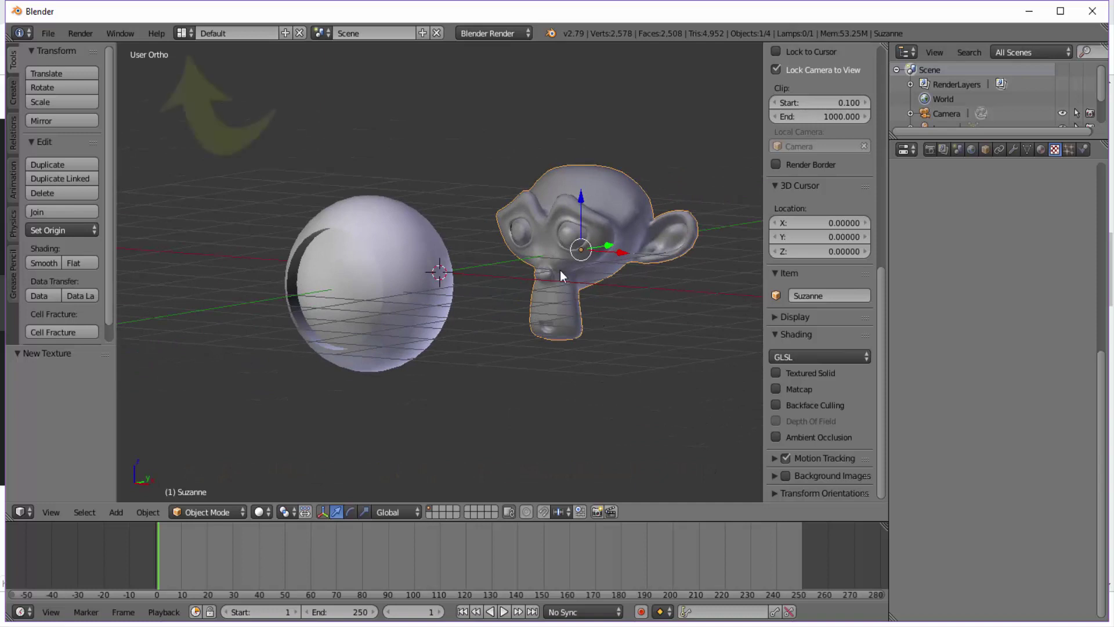
left_click(187, 33)
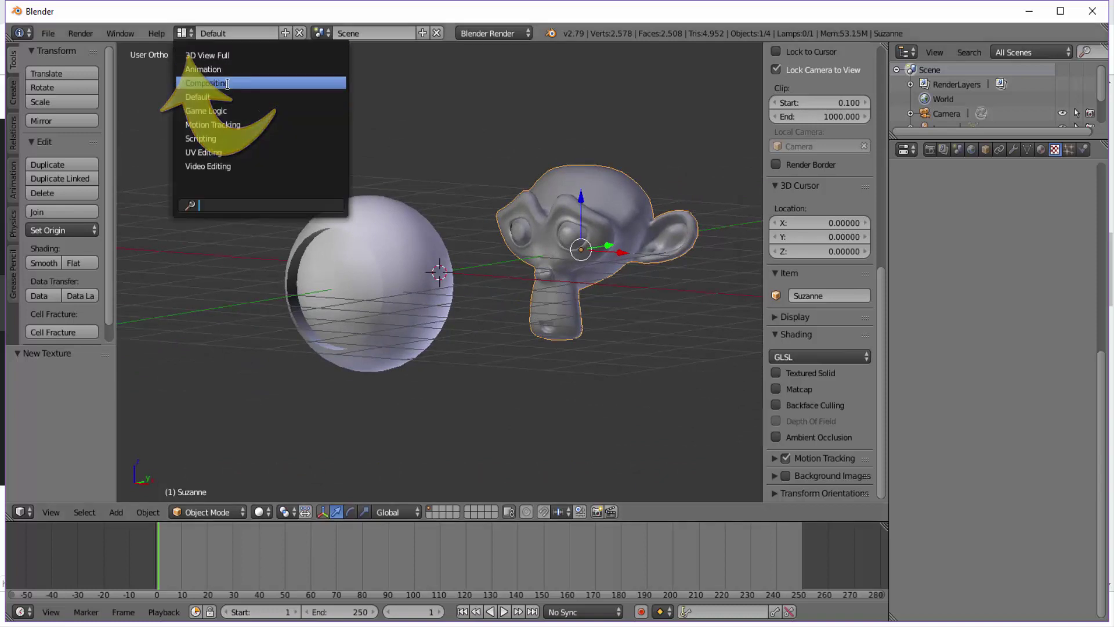
left_click(203, 152)
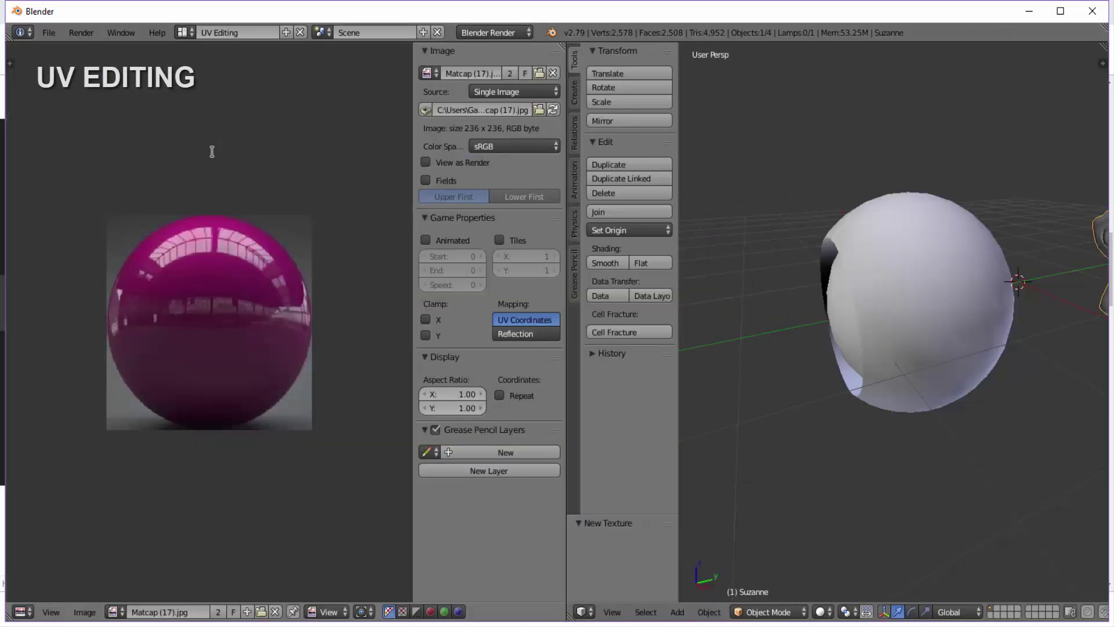
Step: Put Suzanne in Edit Mode and unlink the matcap image from the UV editor
middle_click_drag(1080, 331, 755, 375, "shift")
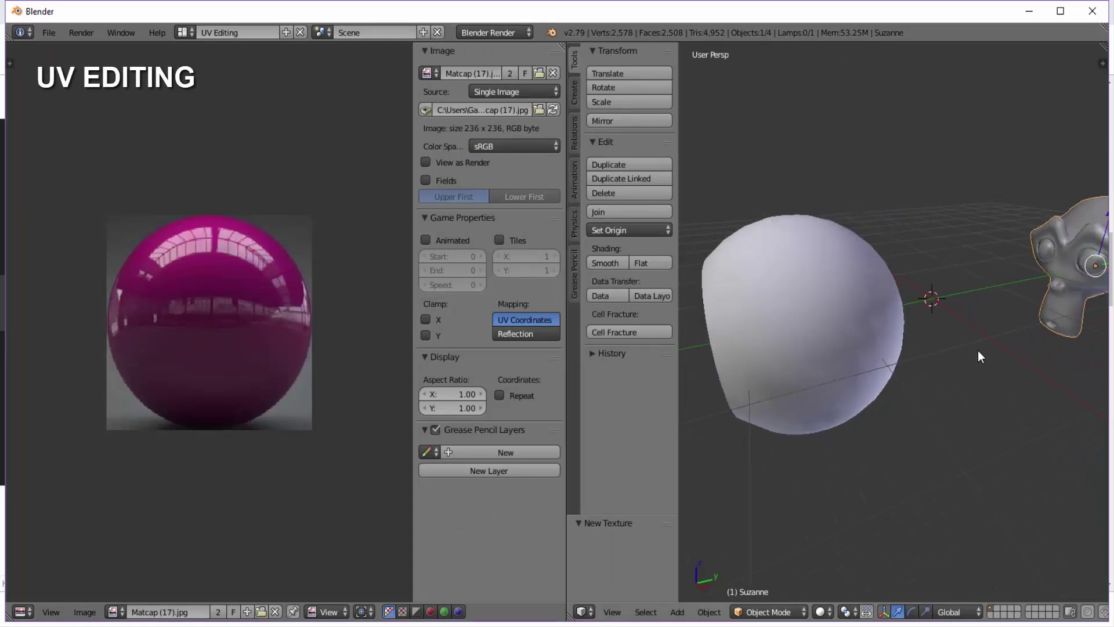
scroll(921, 288, "up", 1)
scroll(921, 288, "up", 1)
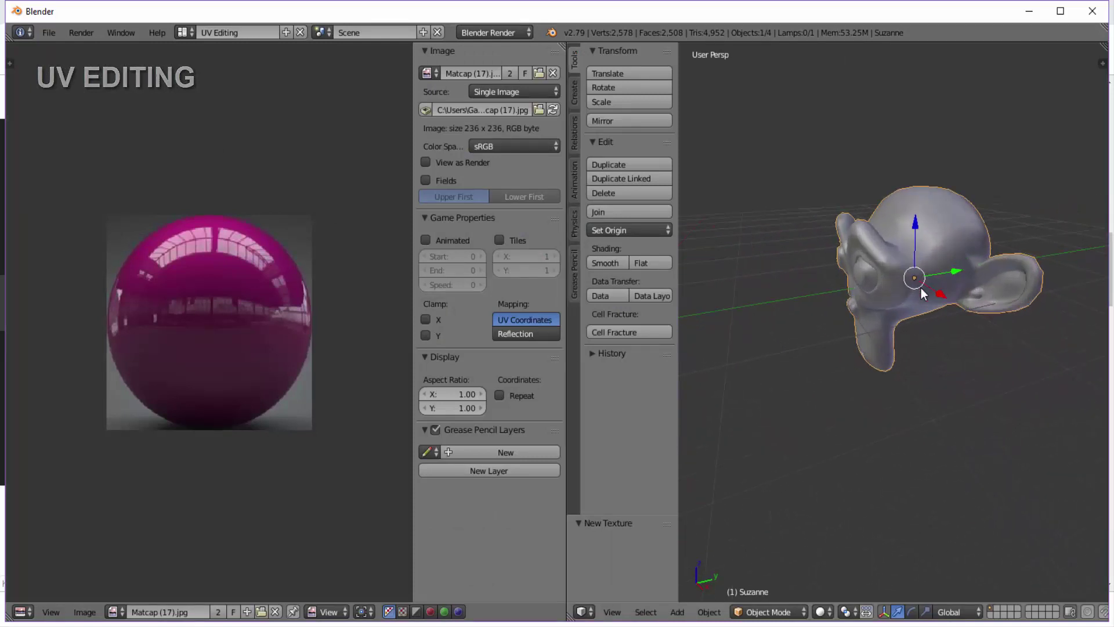
scroll(921, 288, "up", 1)
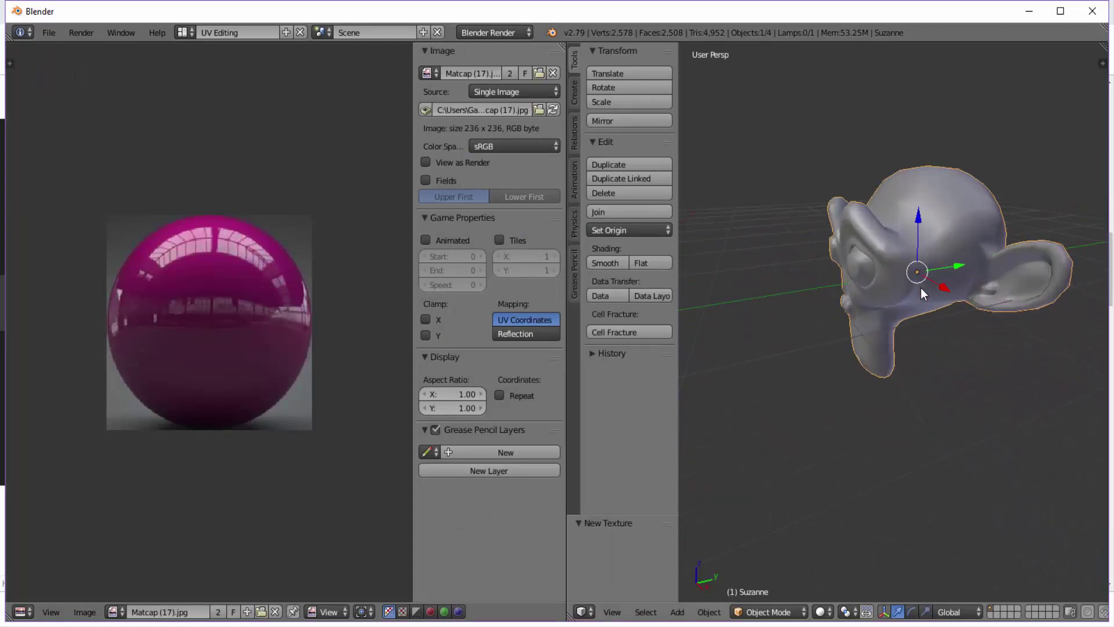
left_click(768, 612)
left_click(769, 577)
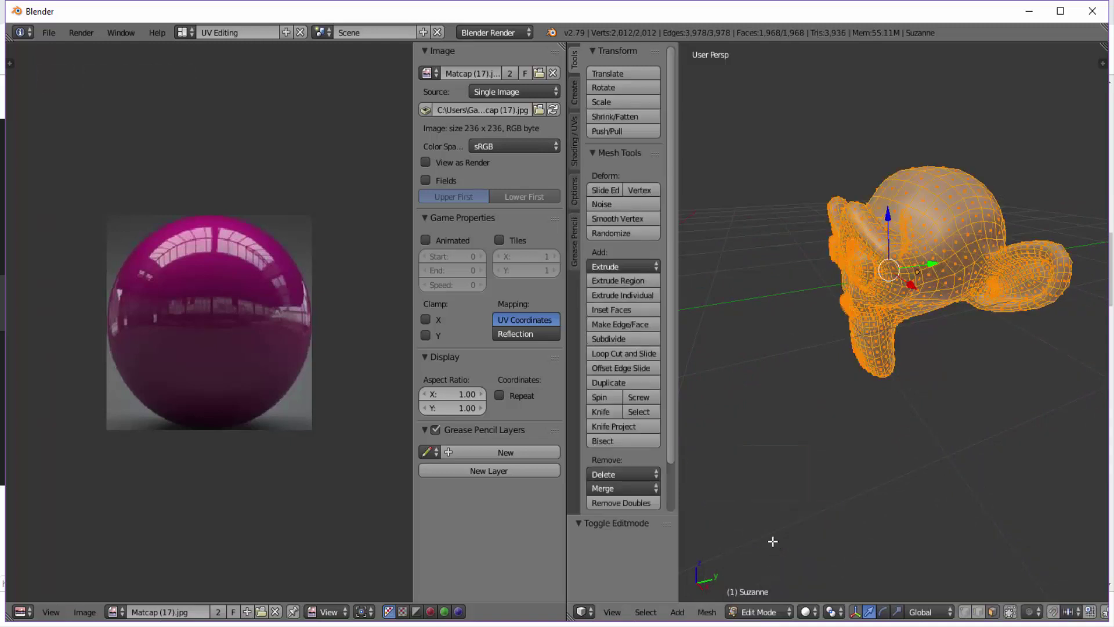
left_click(275, 611)
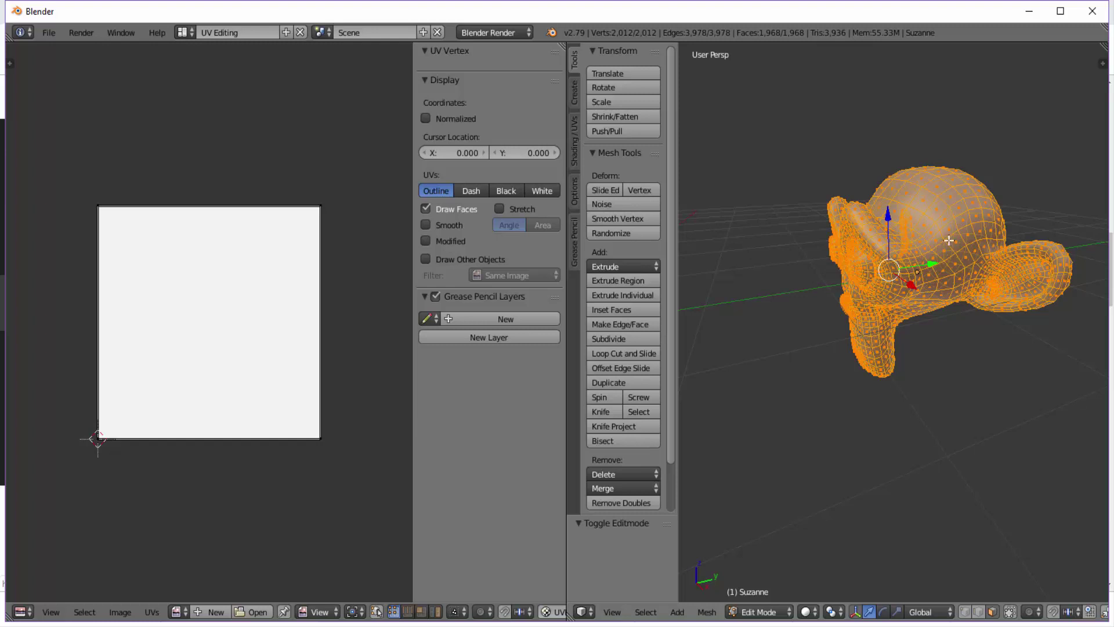
middle_click_drag(938, 290, 939, 297)
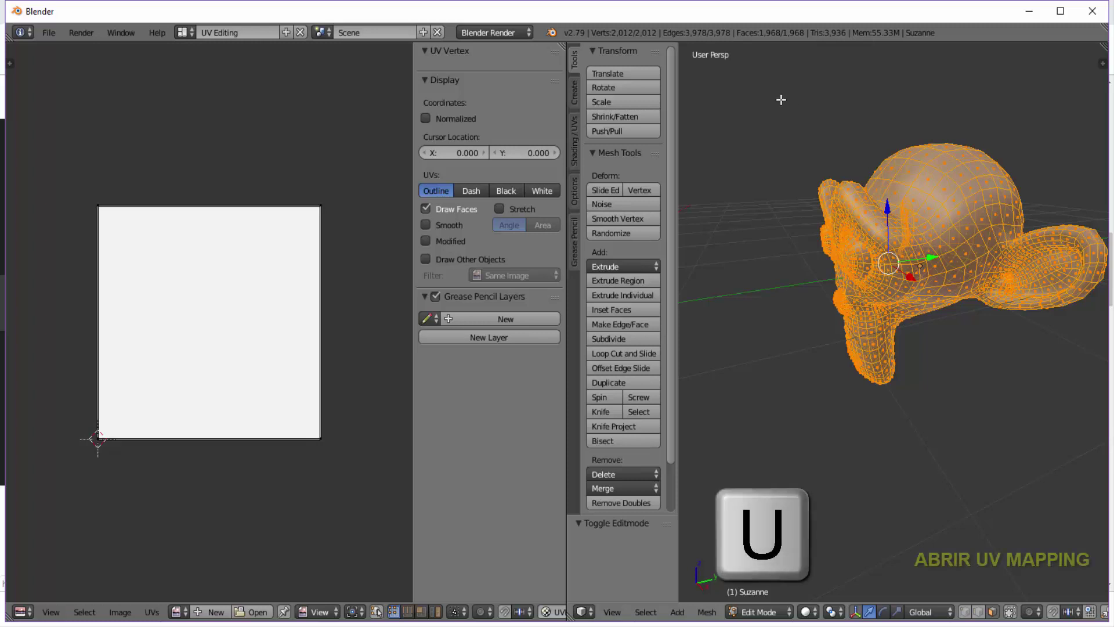
Step: Smart UV Project Suzanne's mesh and select all the resulting UV islands
key("u")
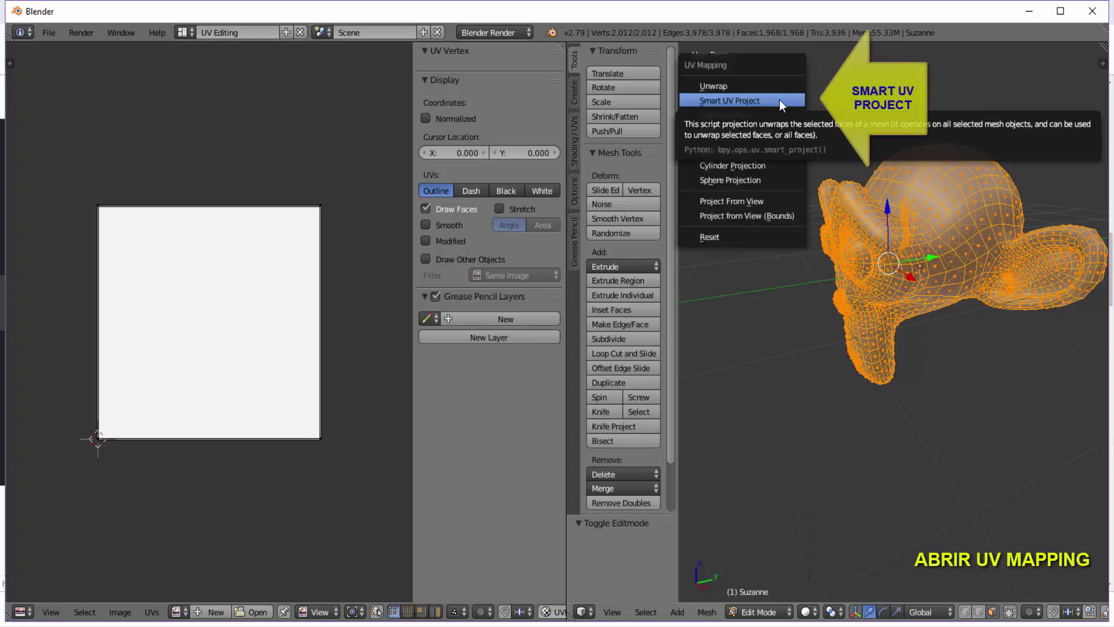
left_click(778, 100)
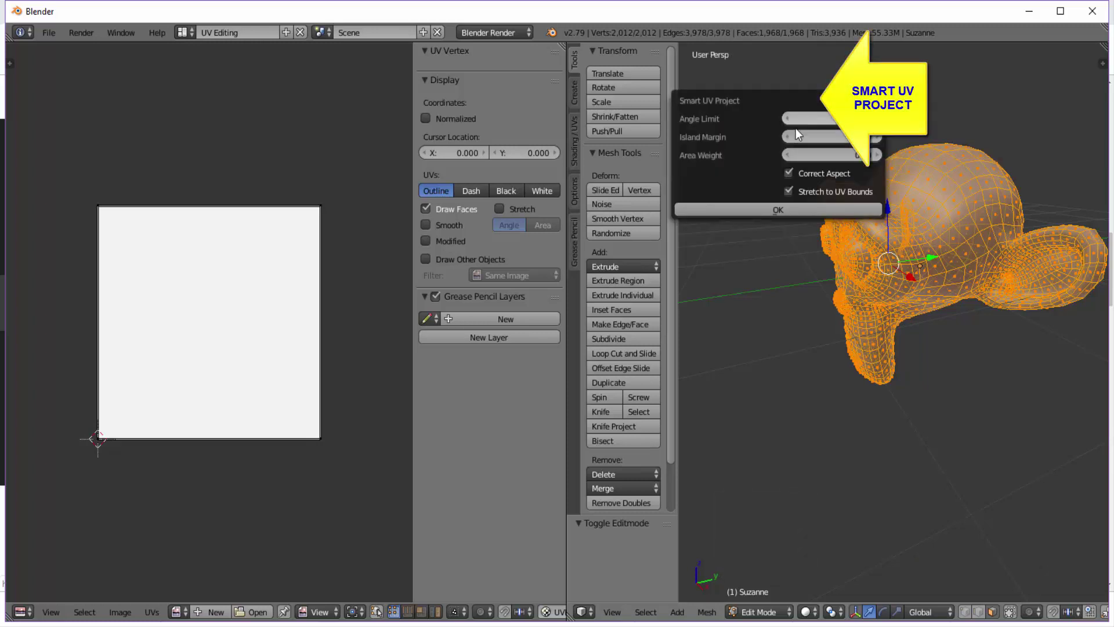
left_click(771, 206)
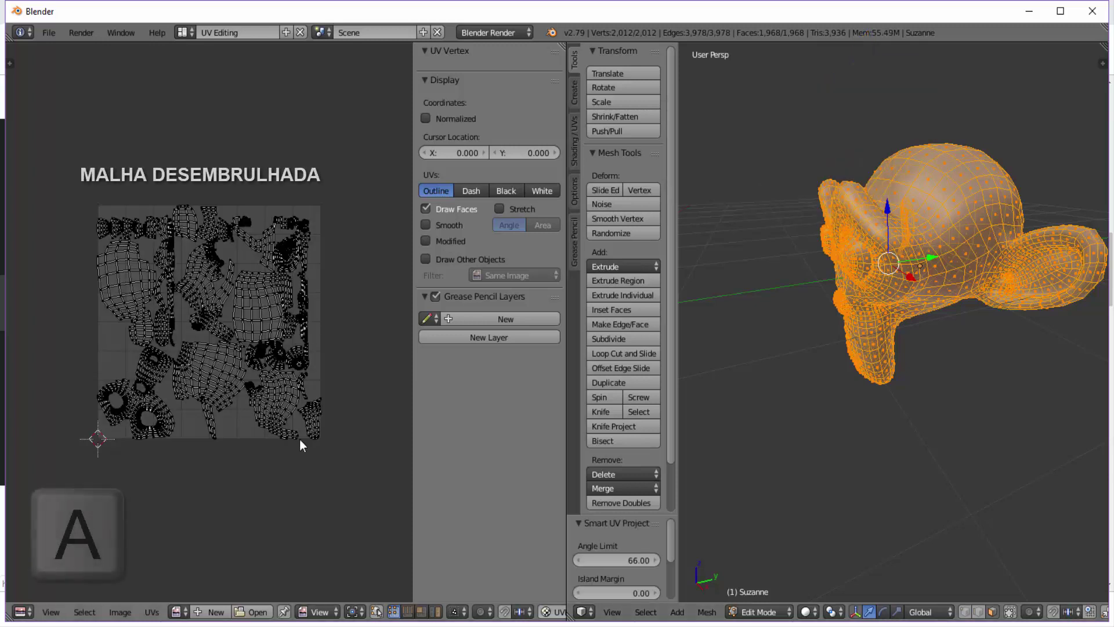
key("a")
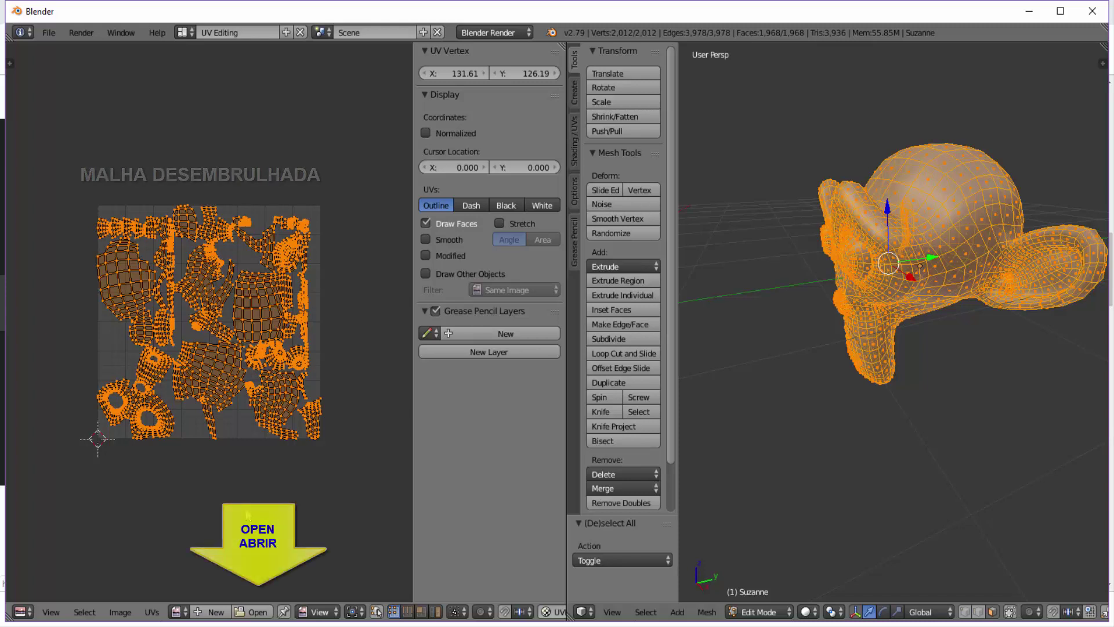
Step: Browse to Documents/Blender LMV/MATCAPS and show the files as thumbnails
left_click(254, 612)
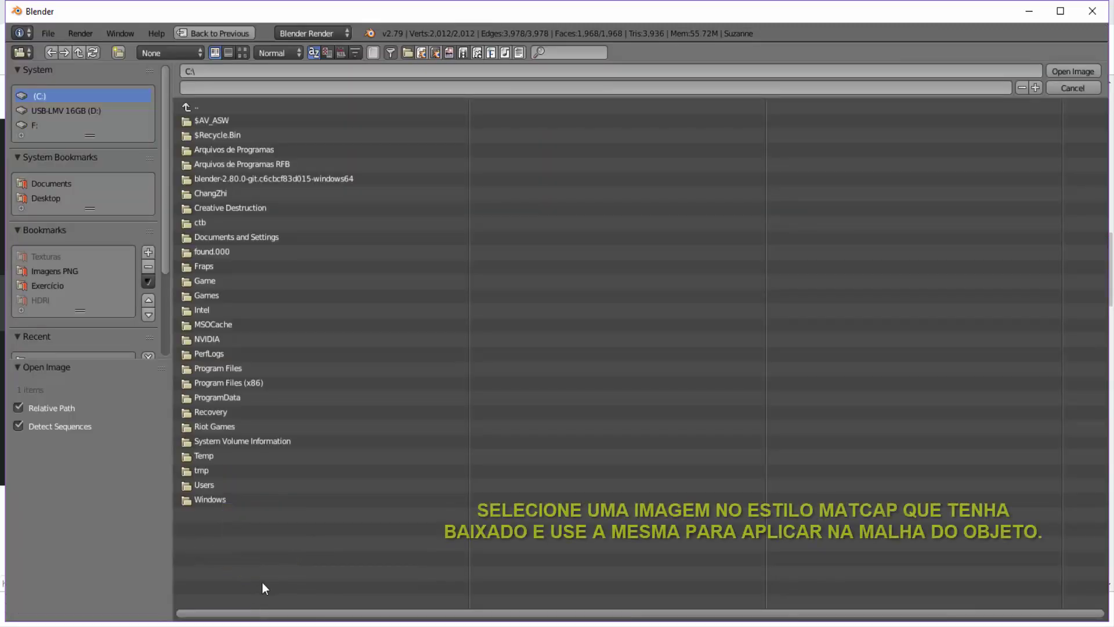
left_click(65, 182)
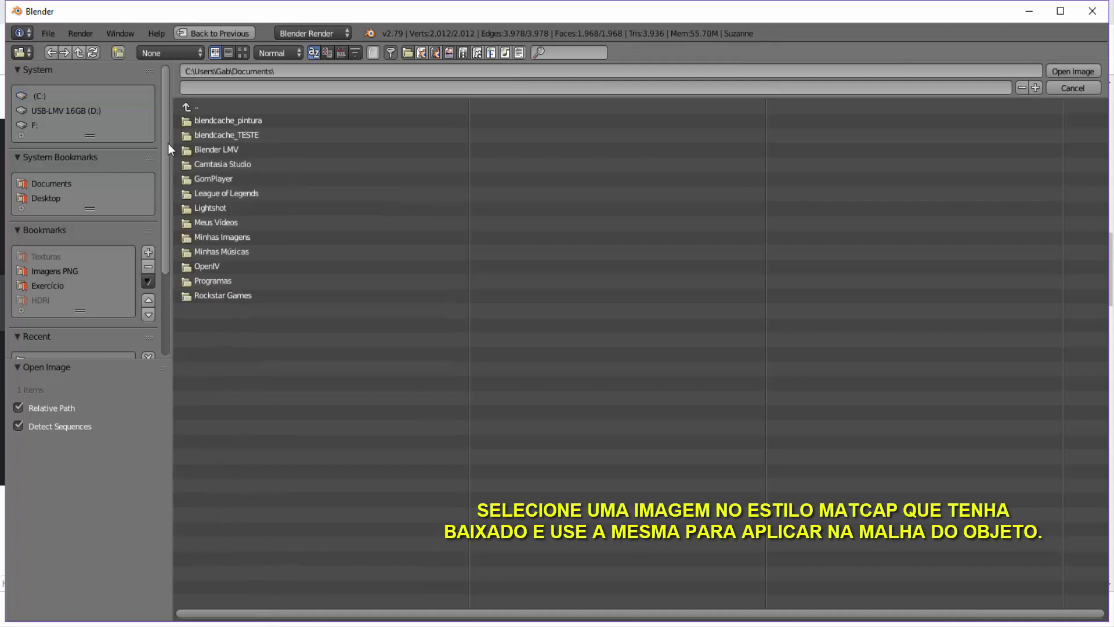
left_click(228, 144)
left_click(211, 178)
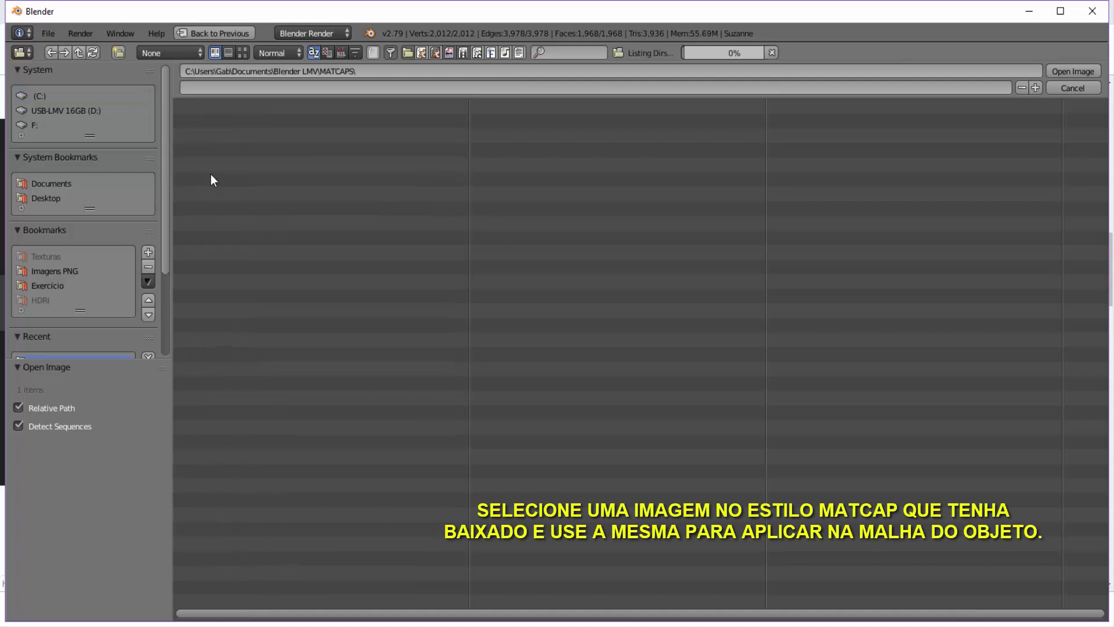
left_click(242, 53)
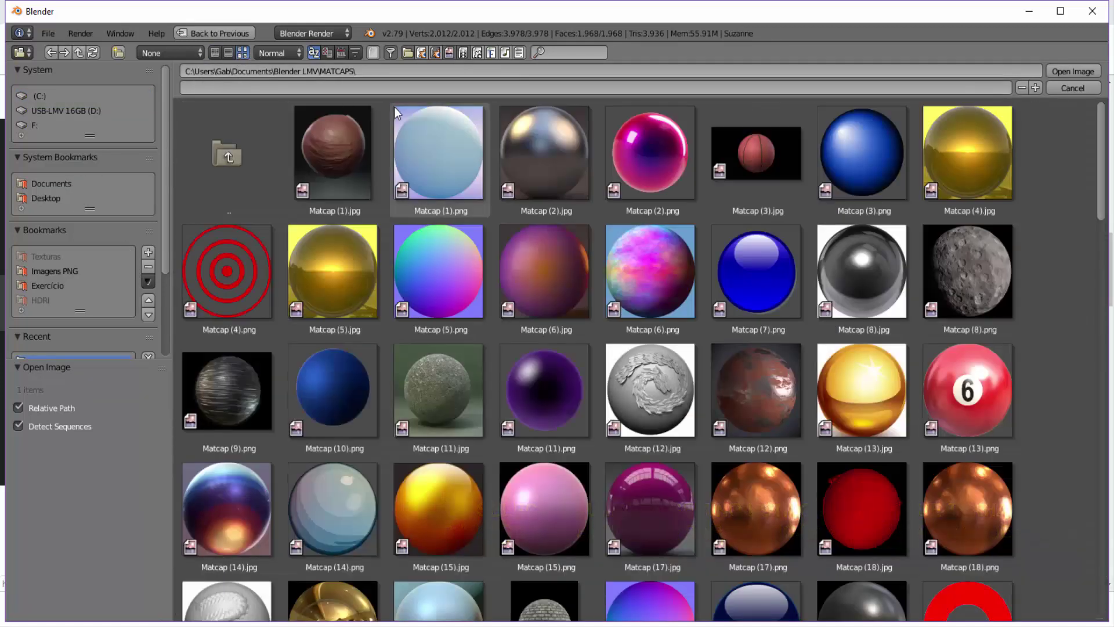
Step: Open the gold Matcap (19).png image and return Suzanne to Object Mode
scroll(543, 294, "down", 3)
scroll(543, 294, "down", 3)
scroll(543, 293, "down", 2)
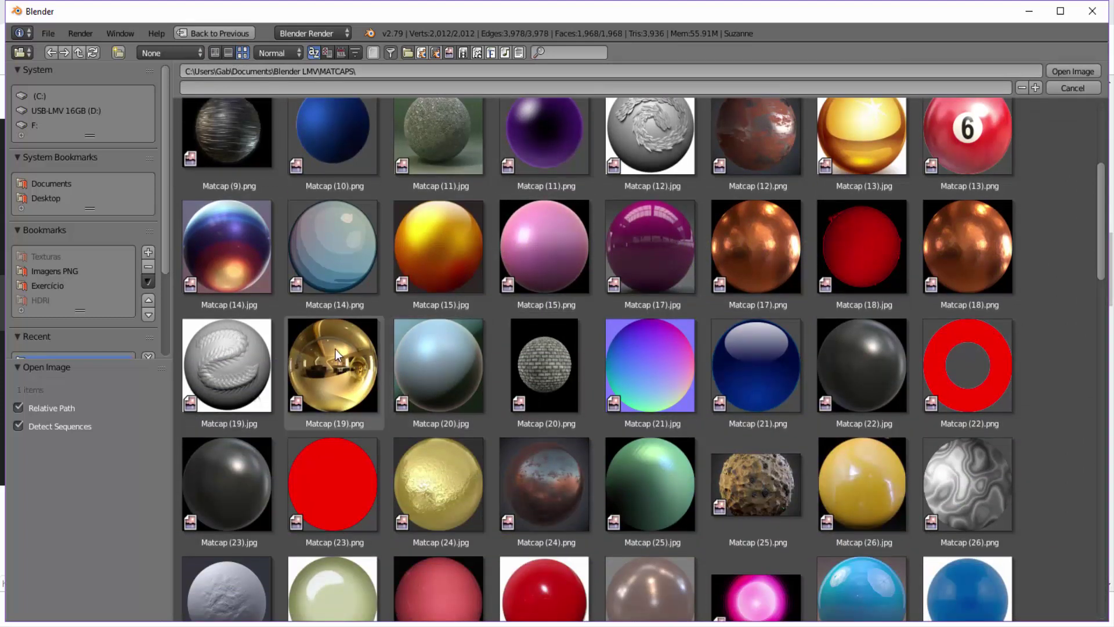
left_click(337, 349)
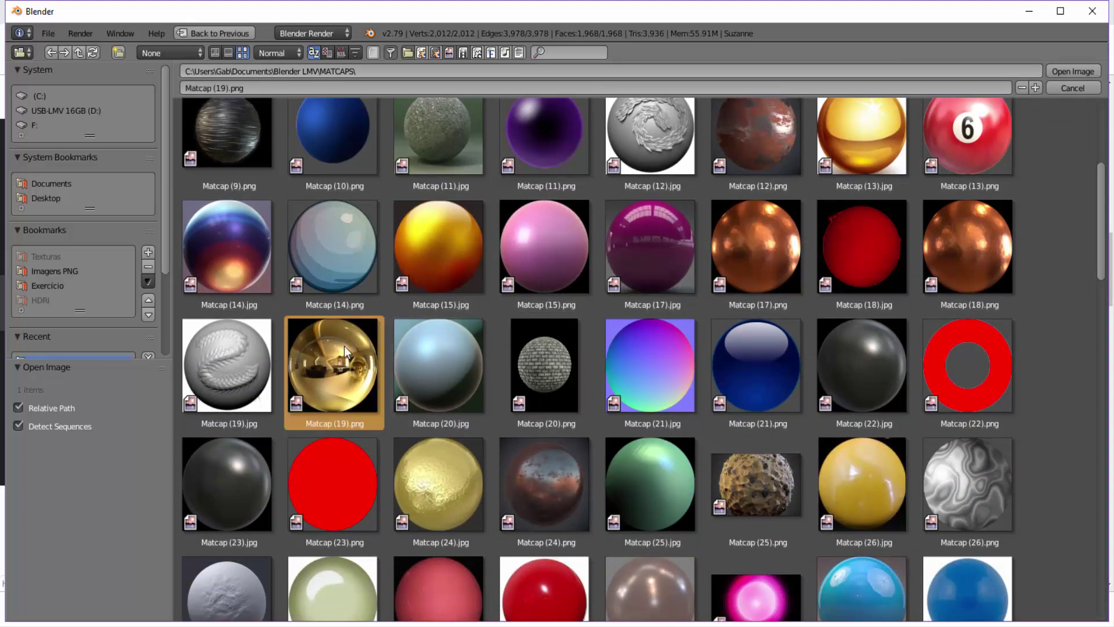
left_click(1071, 70)
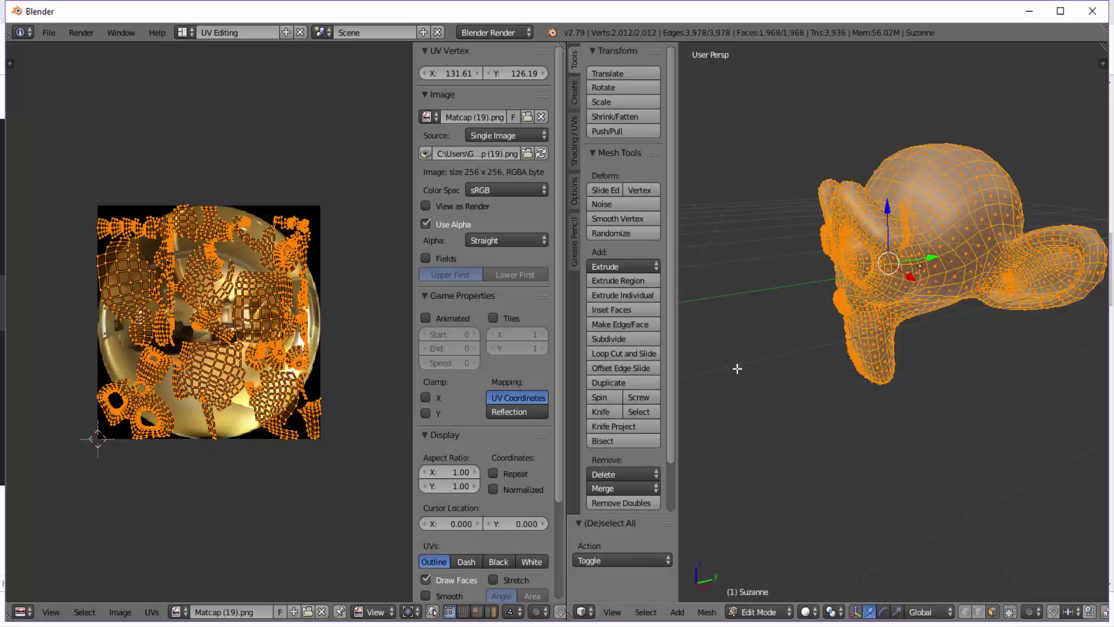
left_click(759, 611)
left_click(754, 593)
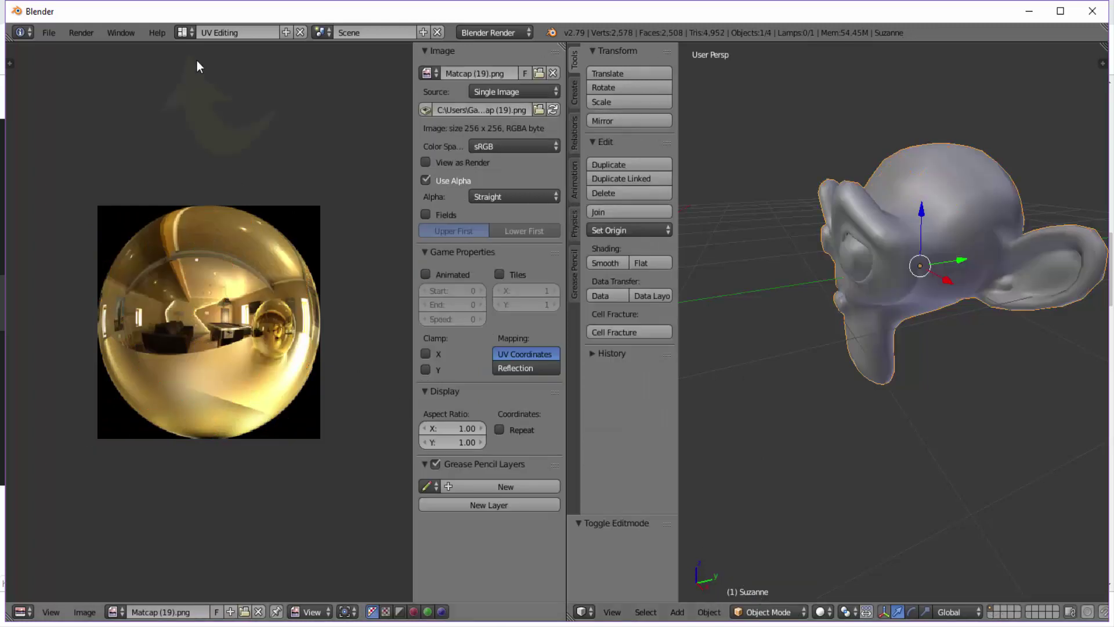
Step: Return to the Default layout and give Suzanne a new shadeless material, Material.002
left_click(186, 33)
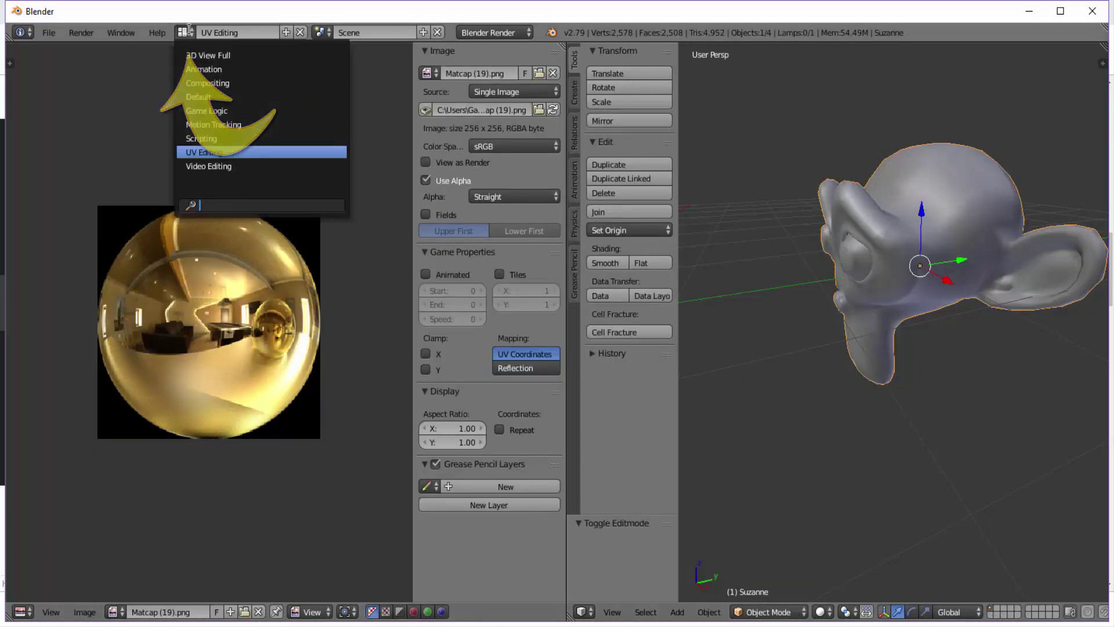
left_click(208, 94)
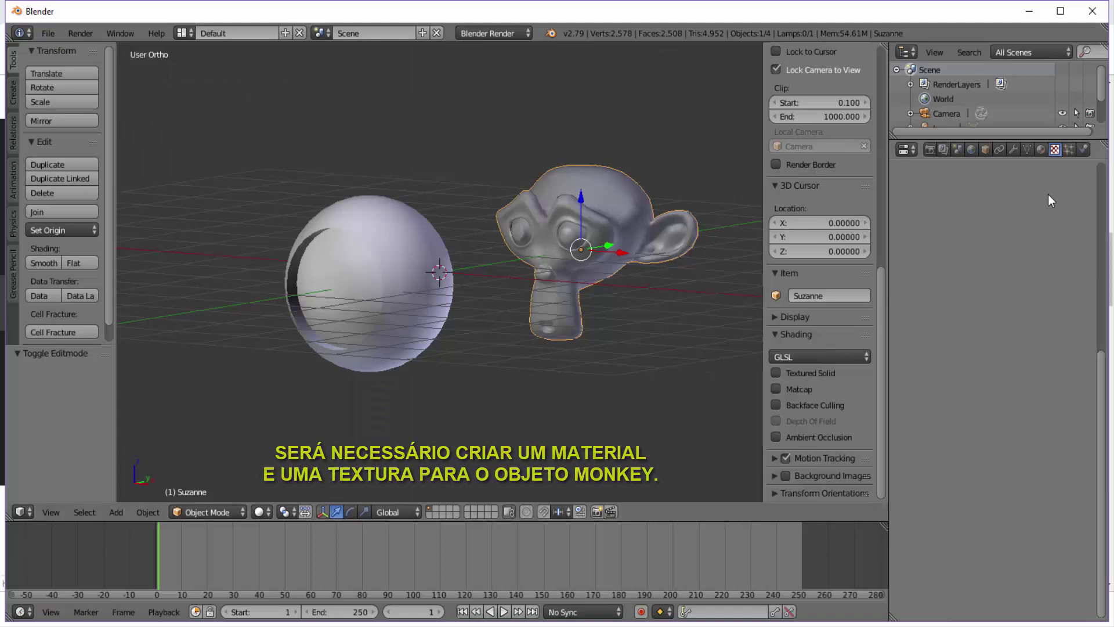
left_click(1041, 150)
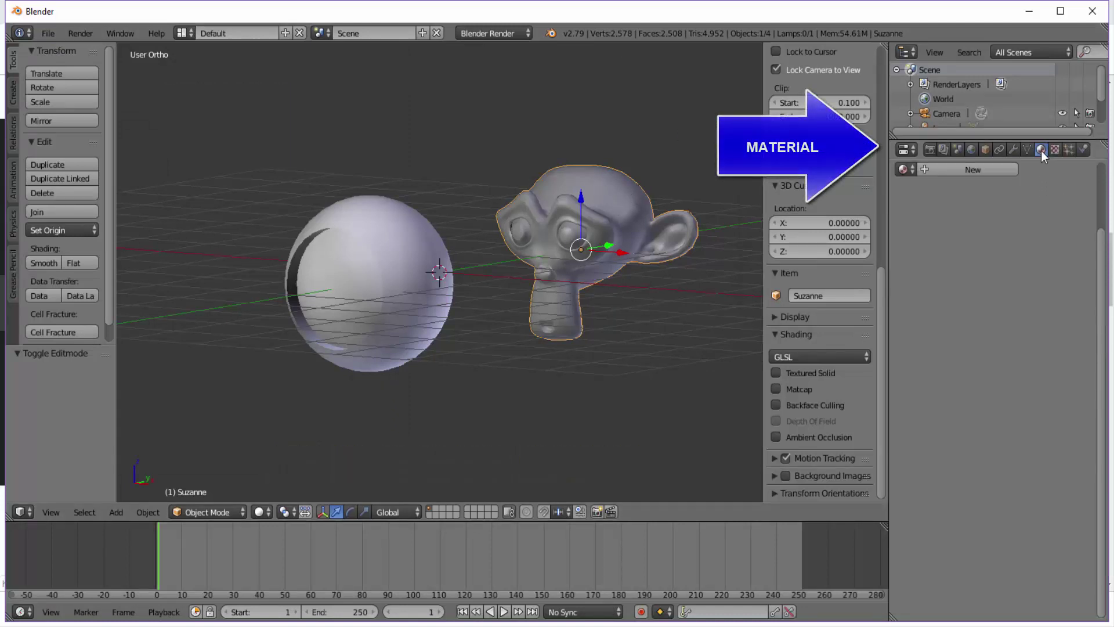
left_click(965, 172)
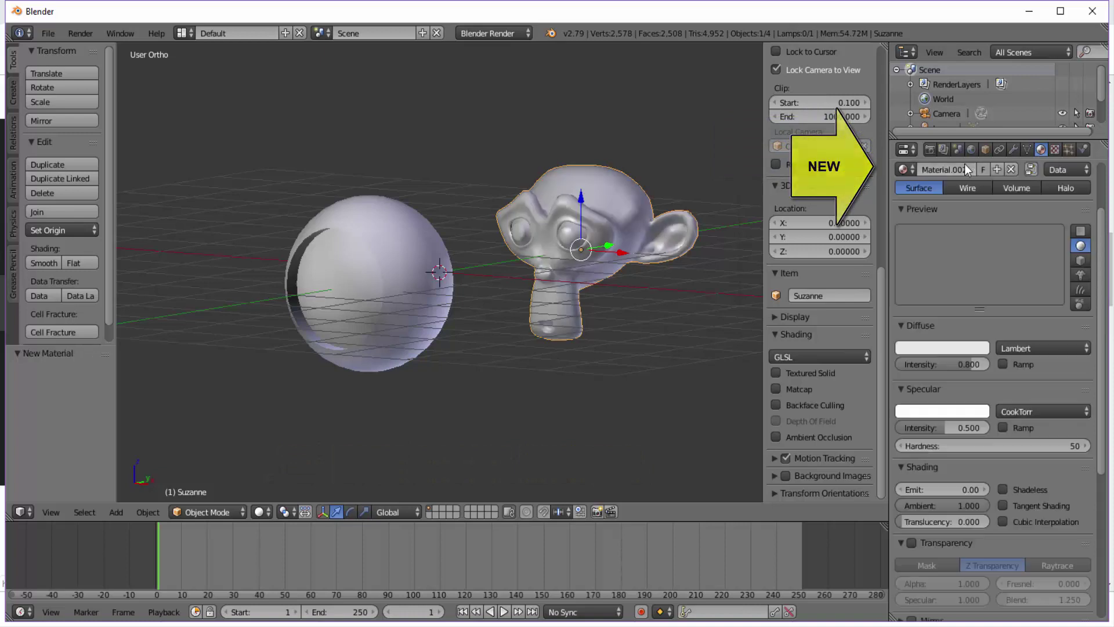
scroll(953, 343, "down", 3)
scroll(953, 342, "down", 1)
scroll(952, 343, "down", 4)
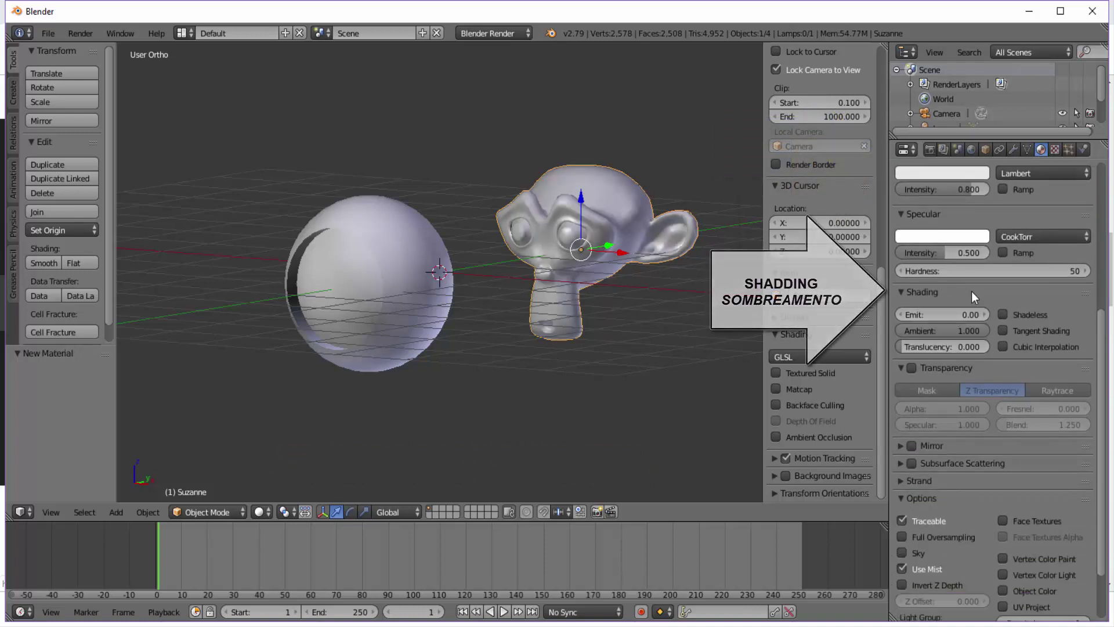
left_click(1000, 315)
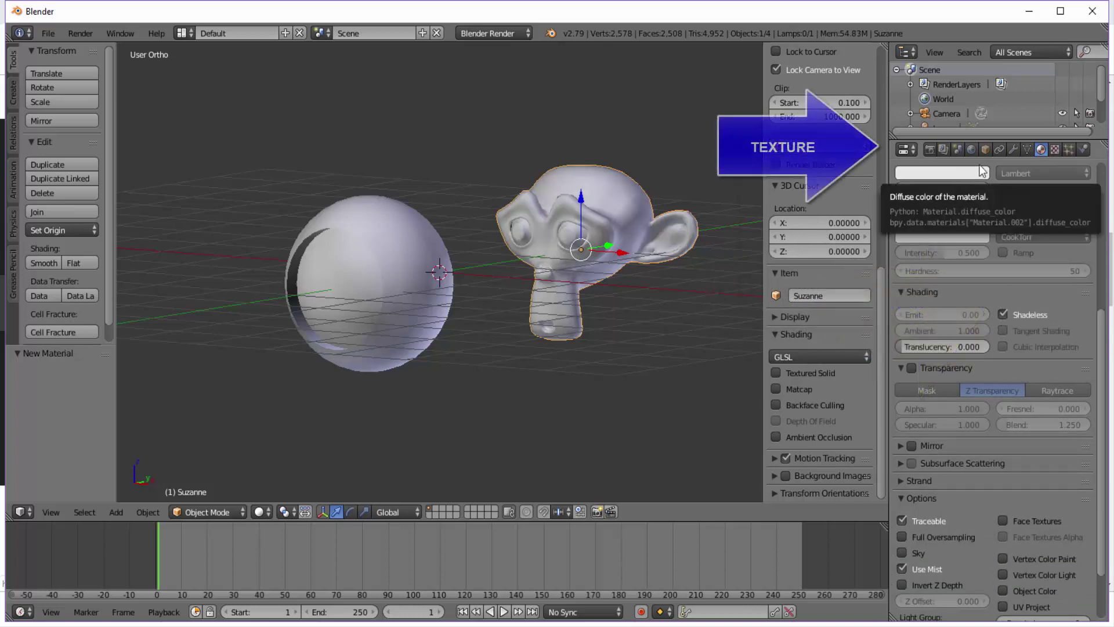
Step: Add an Image or Movie texture to Suzanne's material using Matcap (19).png
left_click(1056, 148)
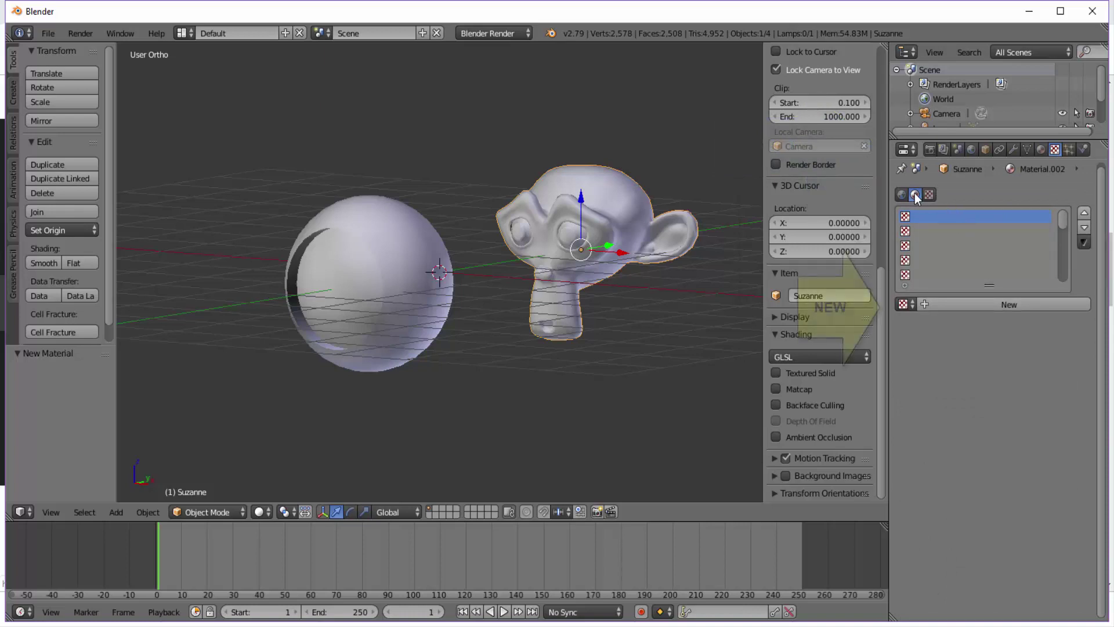
left_click(1008, 303)
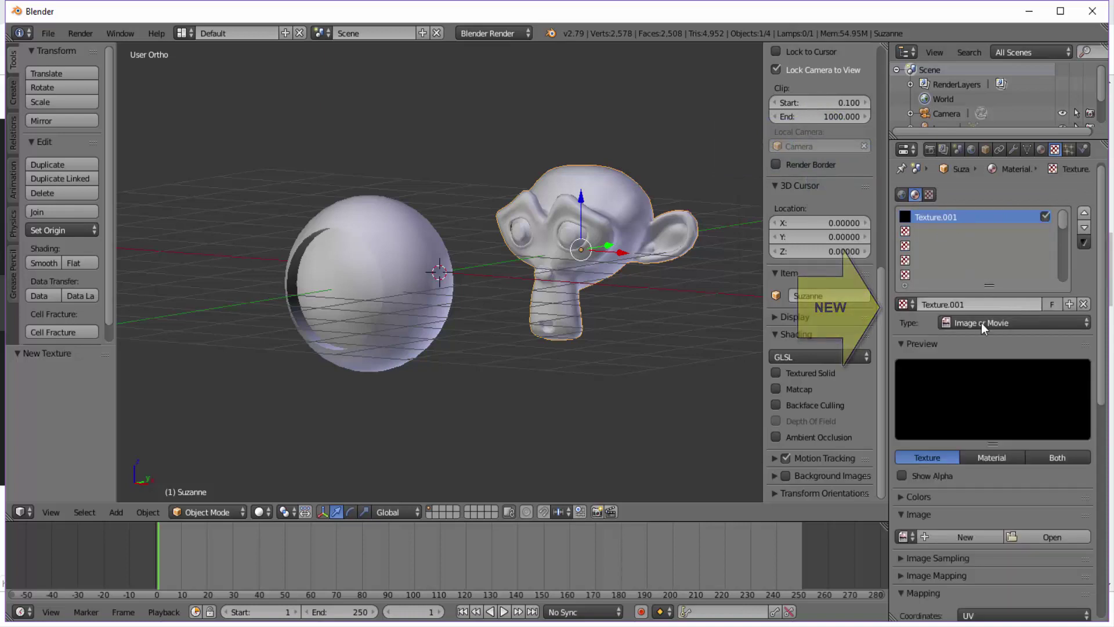
left_click(987, 323)
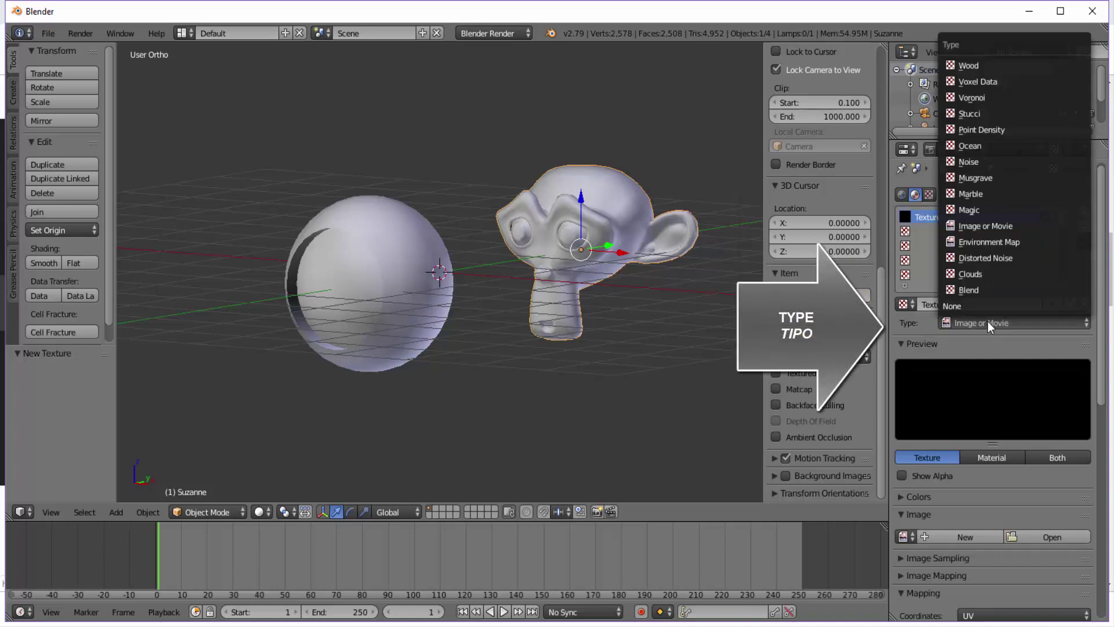
left_click(1008, 227)
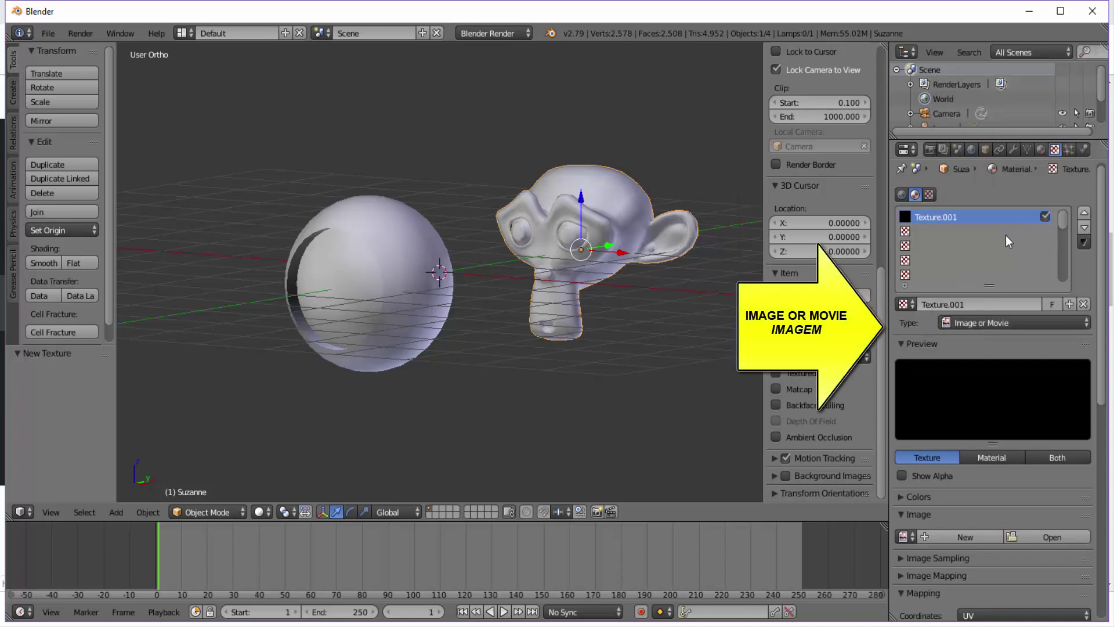
left_click(908, 537)
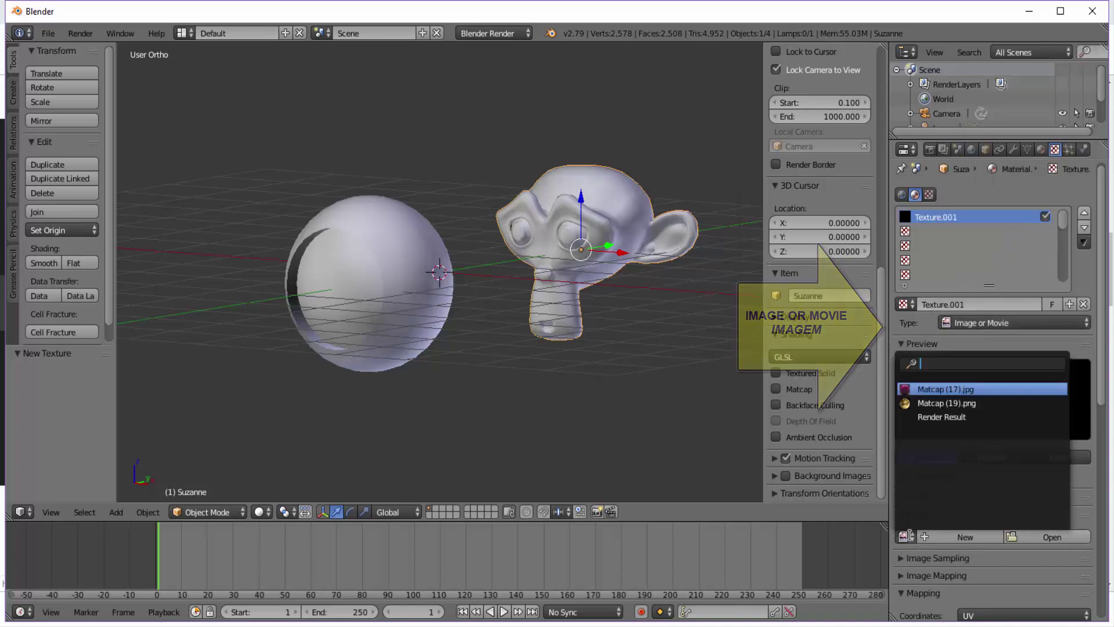
left_click(949, 403)
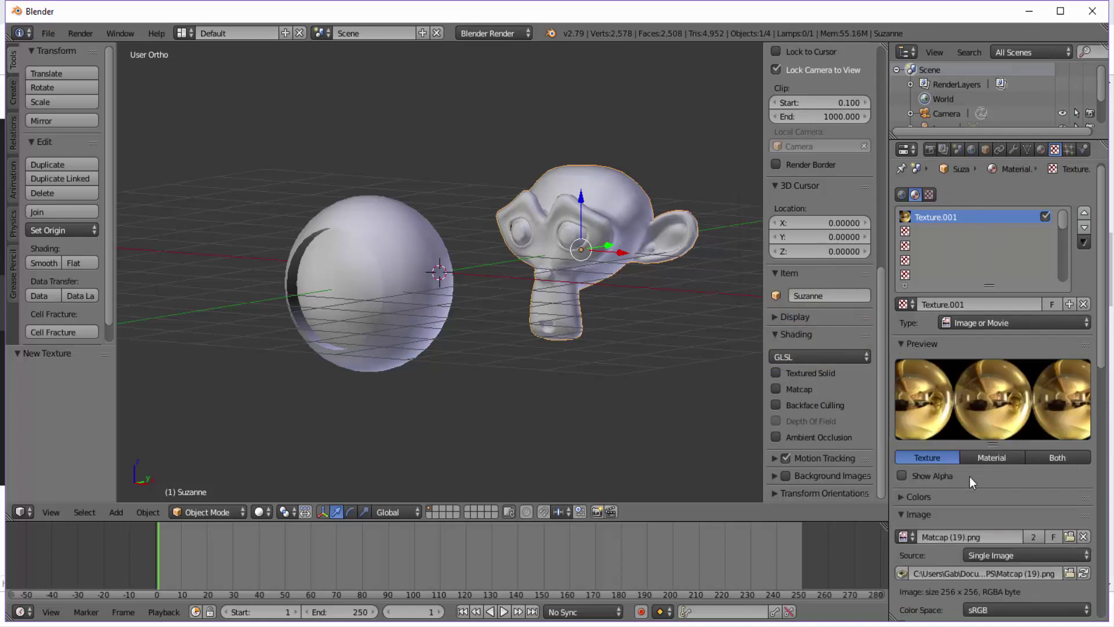
Step: Map the texture by Normal coordinates and switch the viewport to Rendered shading
scroll(975, 484, "down", 2)
scroll(977, 489, "down", 4)
scroll(977, 490, "down", 3)
scroll(977, 489, "down", 3)
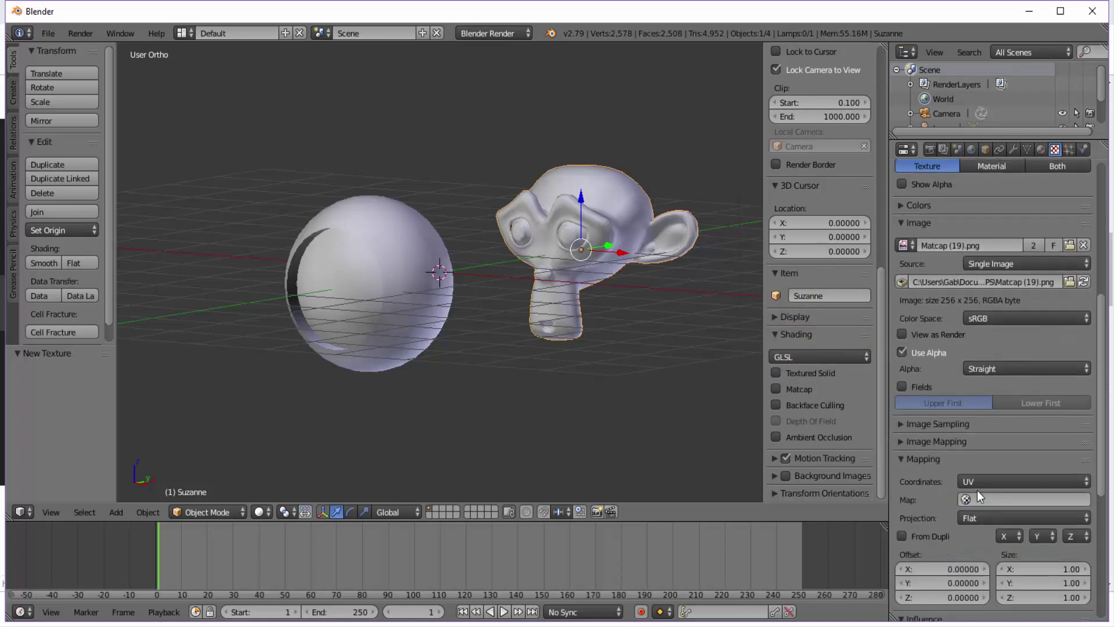
scroll(977, 489, "down", 2)
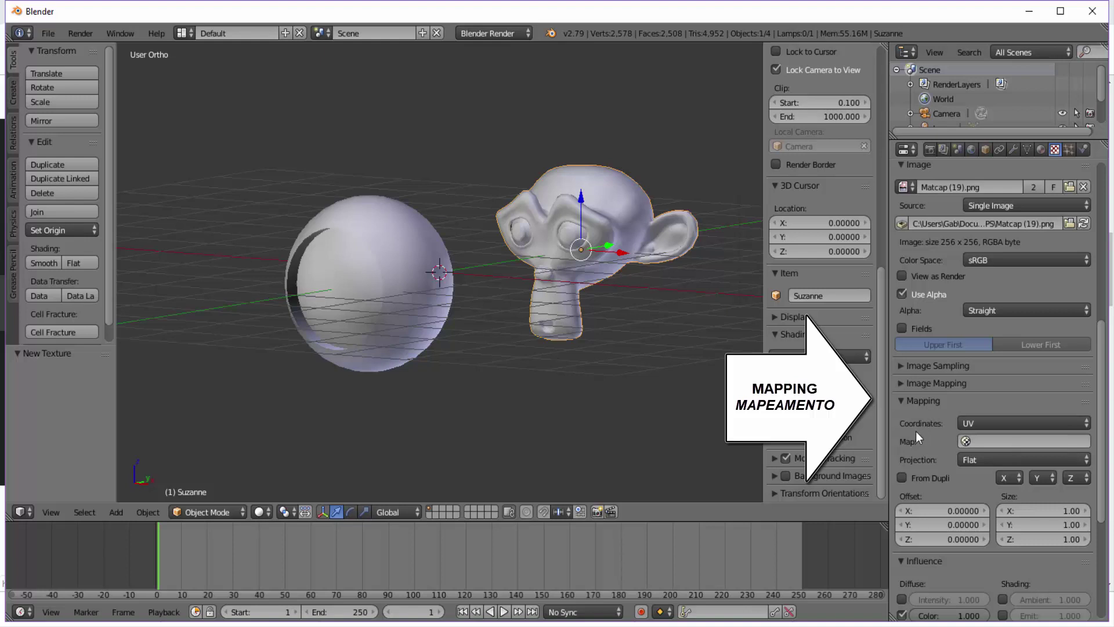
left_click(996, 425)
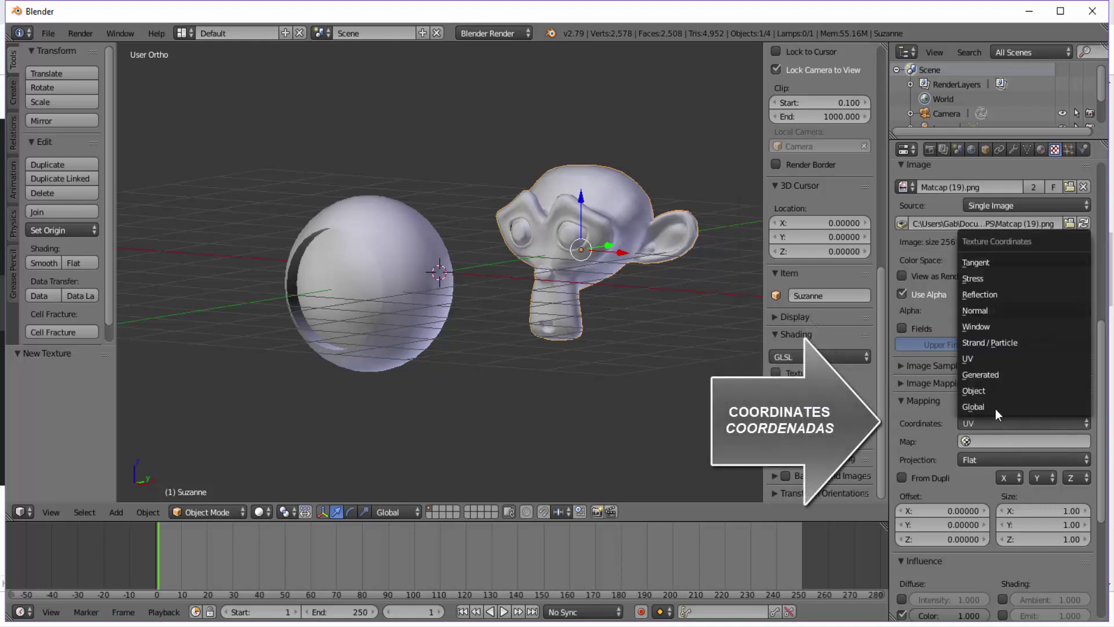
left_click(999, 312)
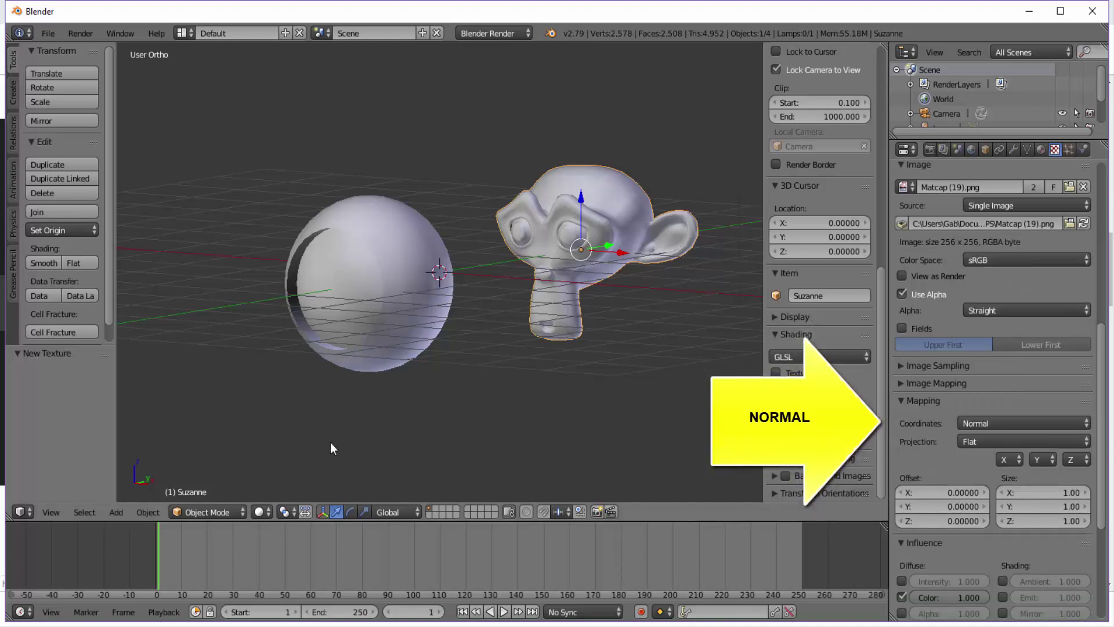
left_click(266, 511)
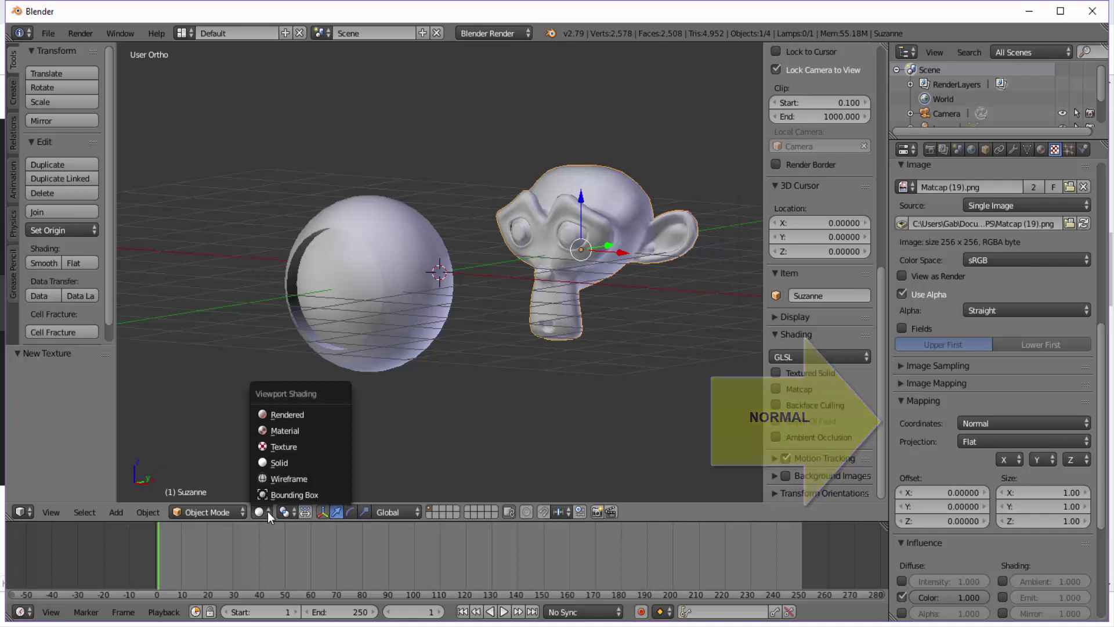
left_click(310, 415)
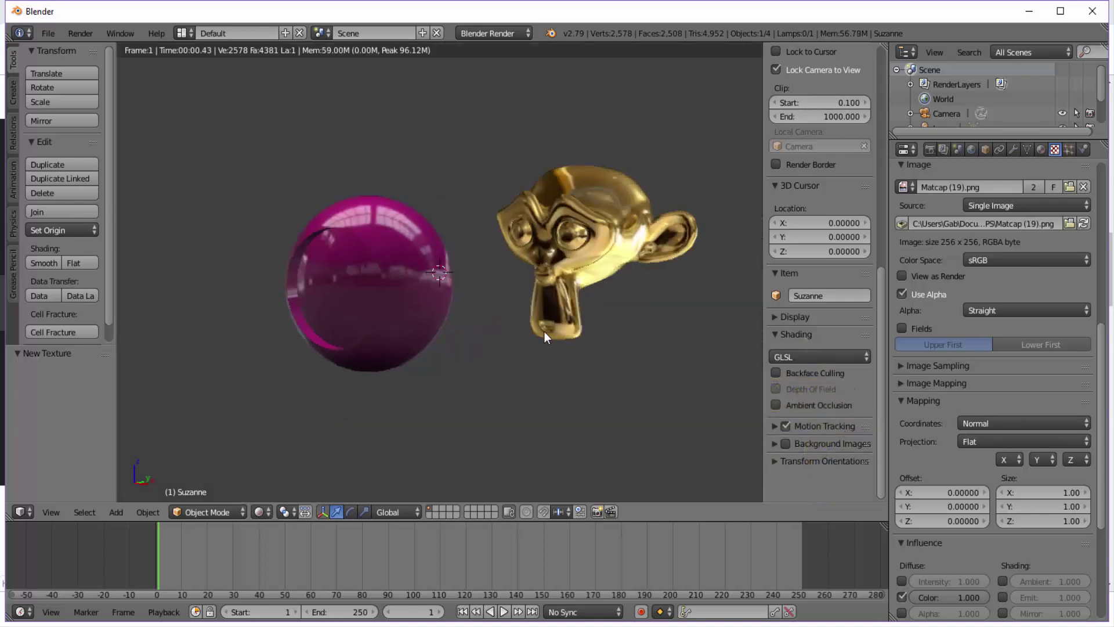
mouse_move(544, 332)
middle_mouse_down()
mouse_move(502, 354)
mouse_move(529, 353)
mouse_move(489, 336)
mouse_move(503, 347)
mouse_move(426, 364)
mouse_move(440, 387)
middle_mouse_up()
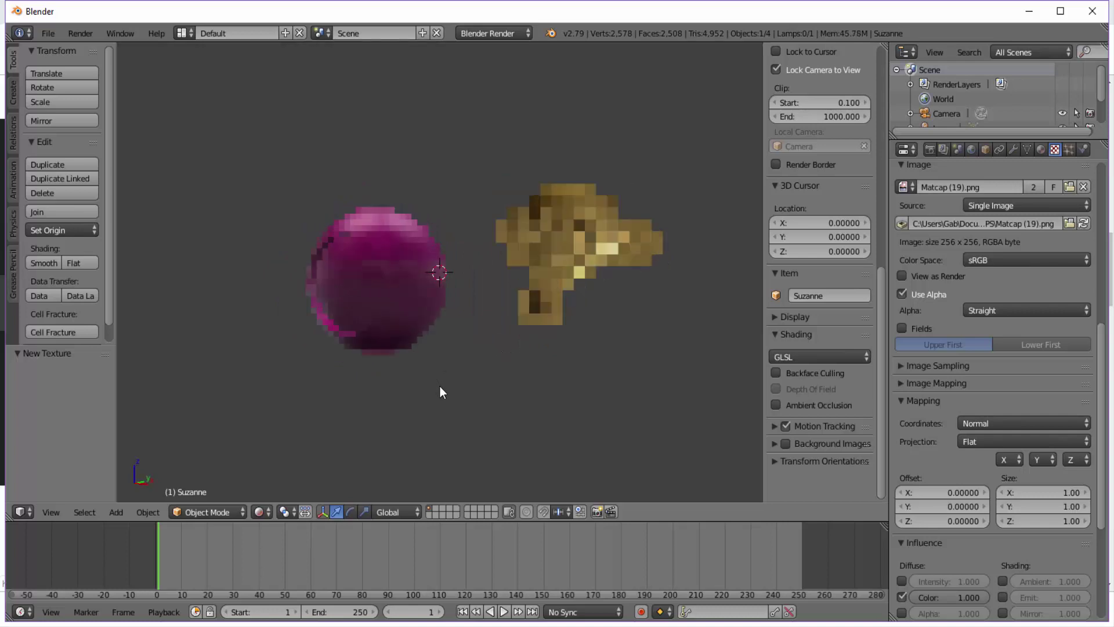